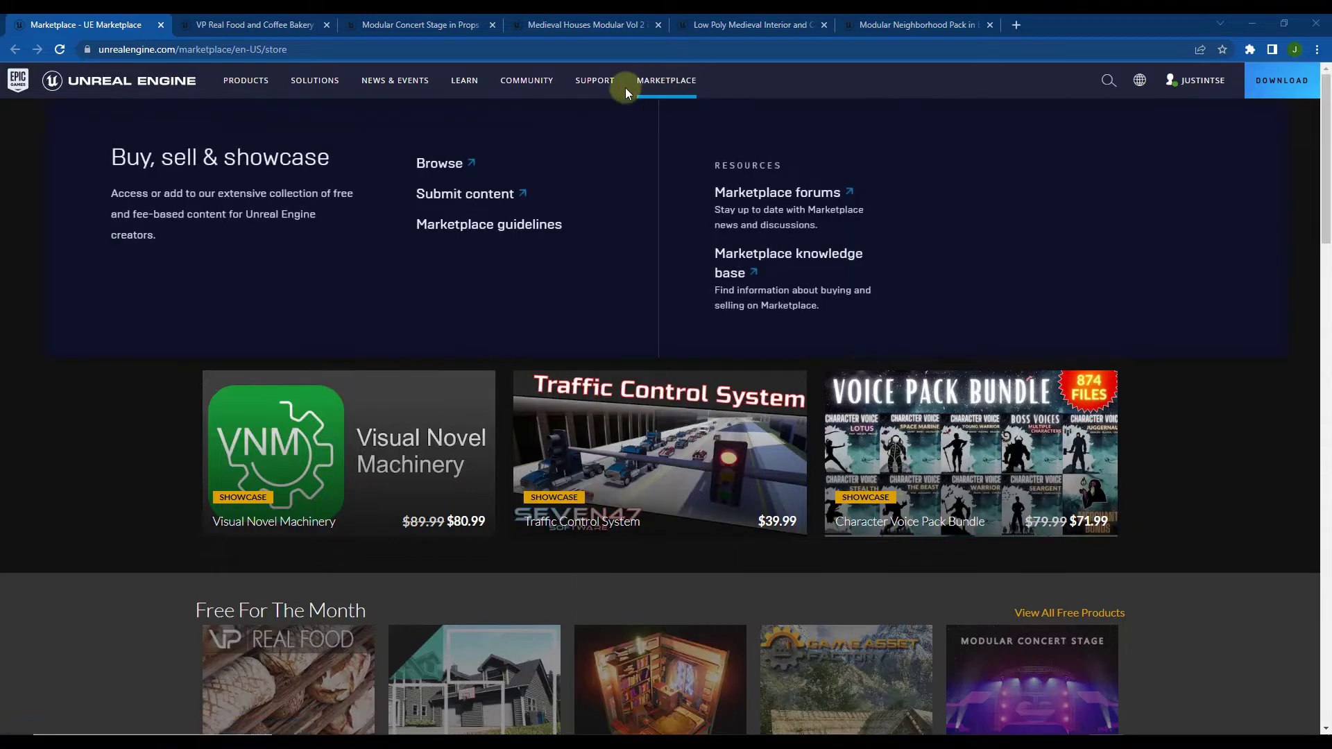
# - Show the Free For The Month collection in the Unreal Engine Marketplace
pyautogui.moveTo(595, 82)
pyautogui.moveTo(657, 86)
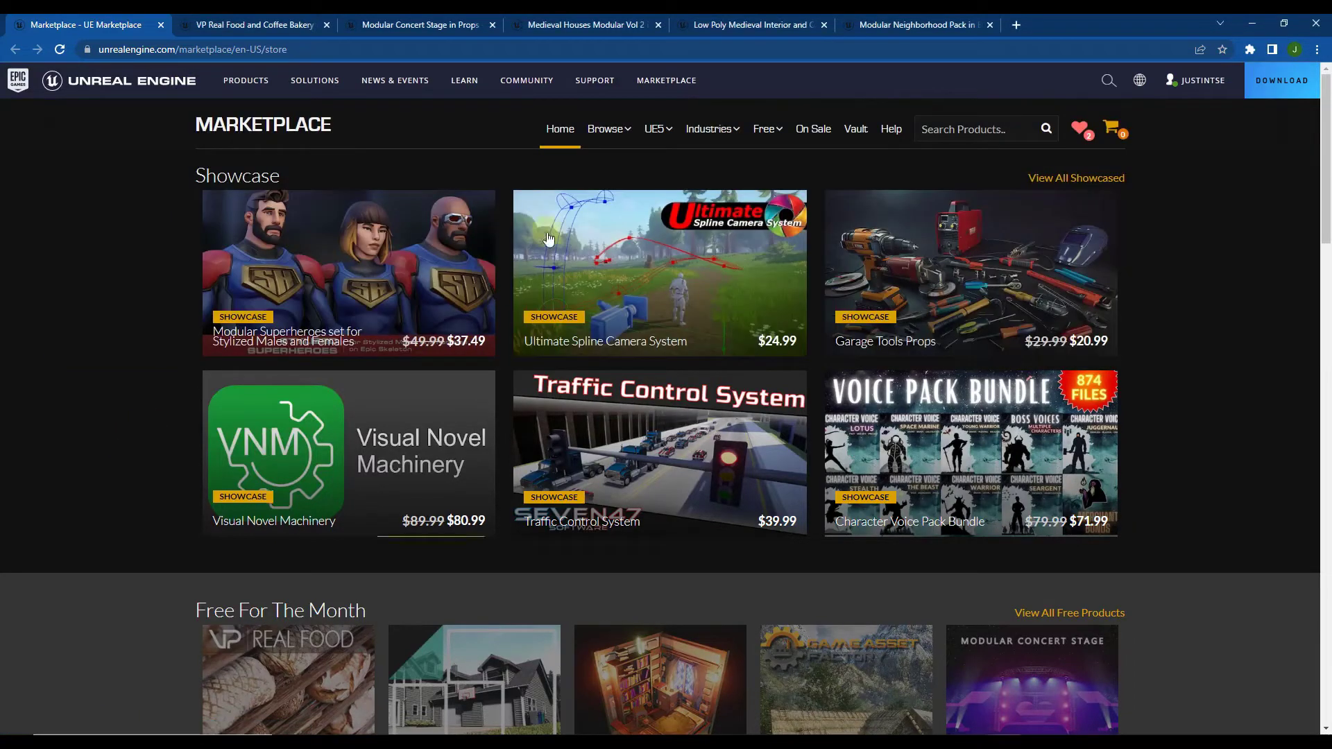
pyautogui.moveTo(754, 136)
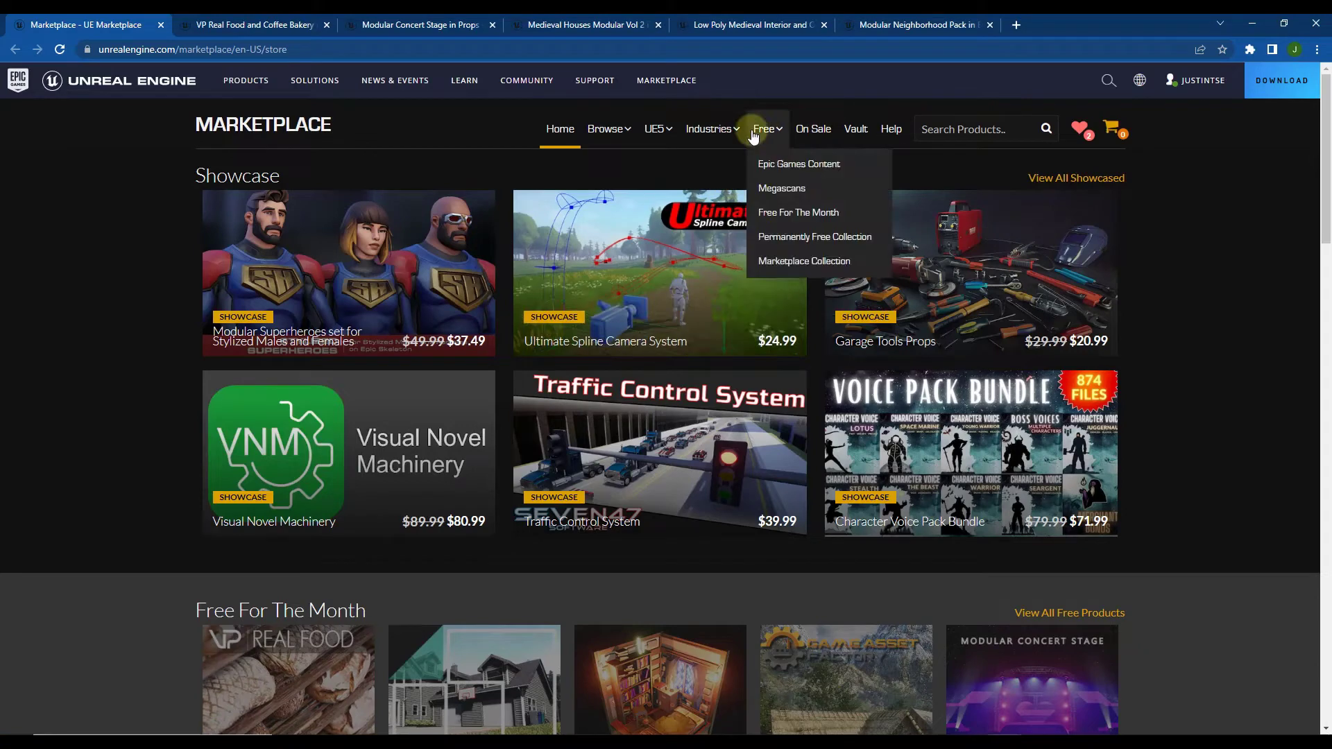
pyautogui.click(810, 224)
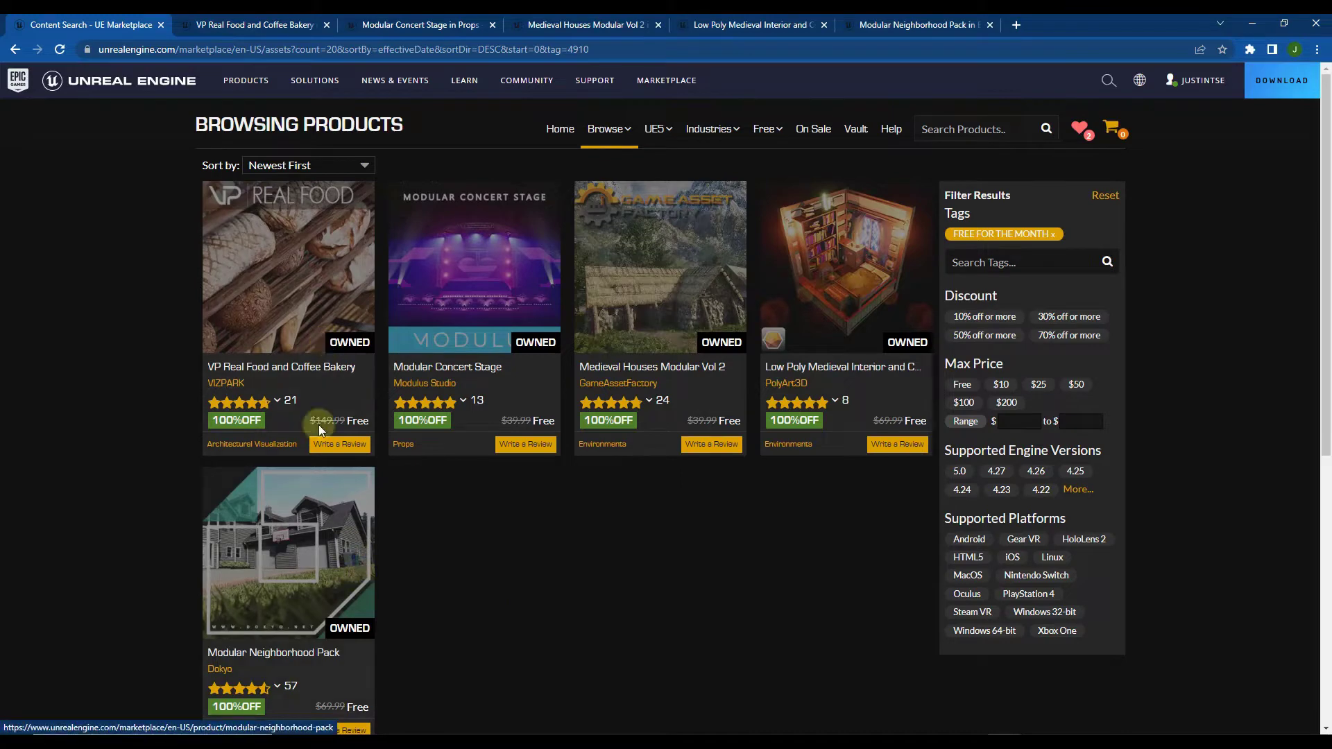
# - View the preview images of VP Real Food and Coffee Bakery and open the product in the launcher
pyautogui.click(239, 25)
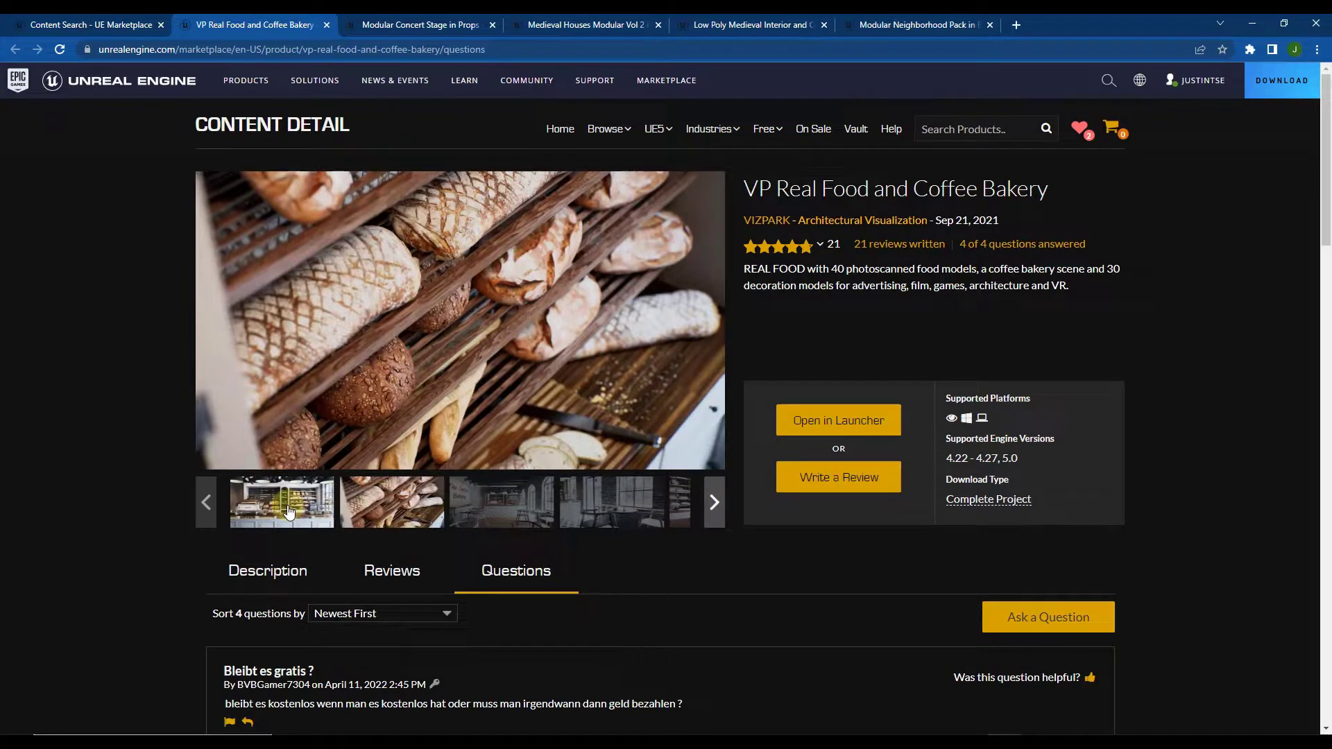
pyautogui.click(290, 512)
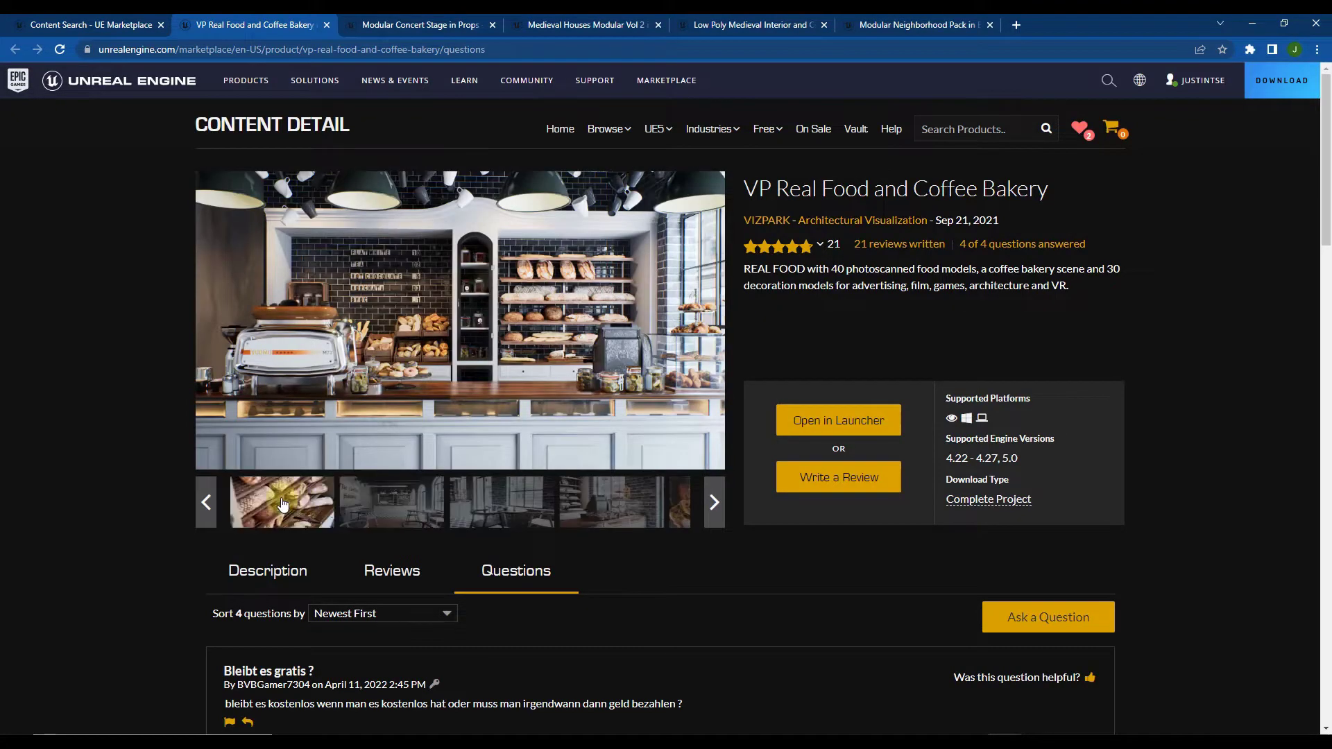
pyautogui.click(282, 505)
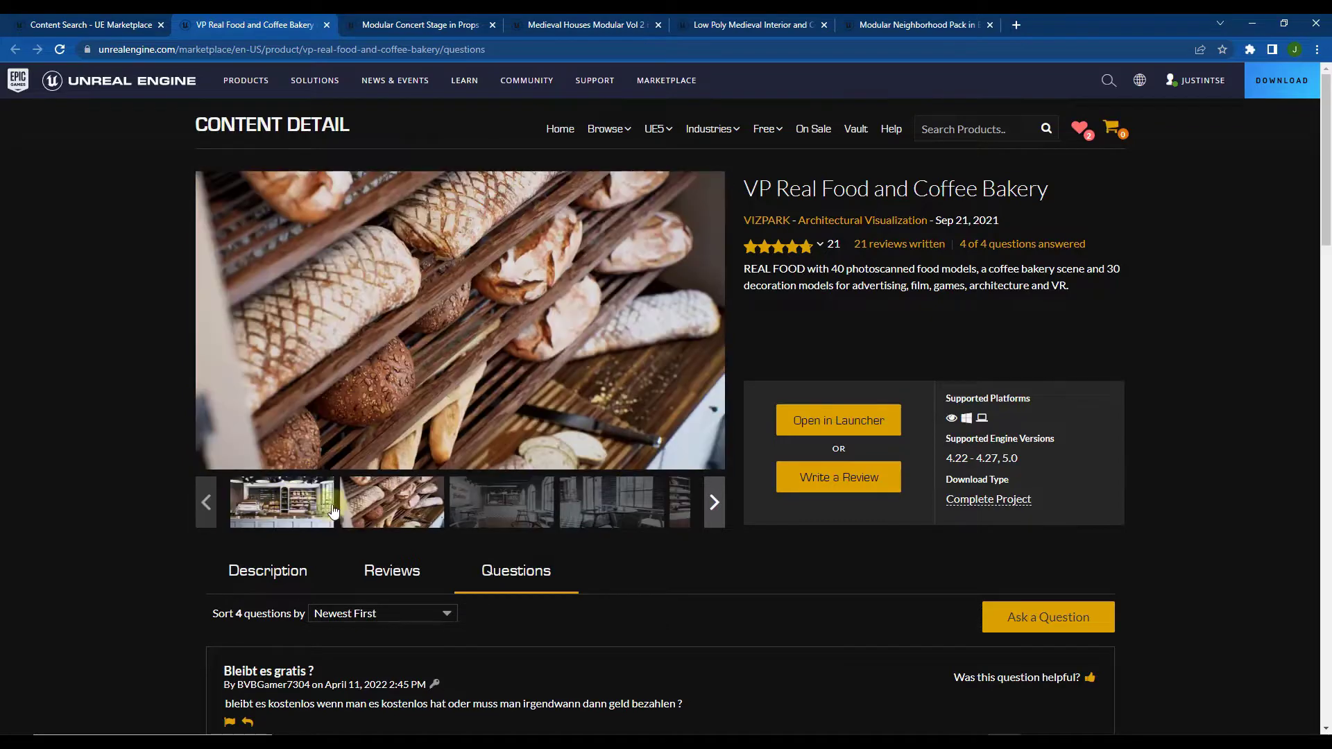
pyautogui.click(390, 509)
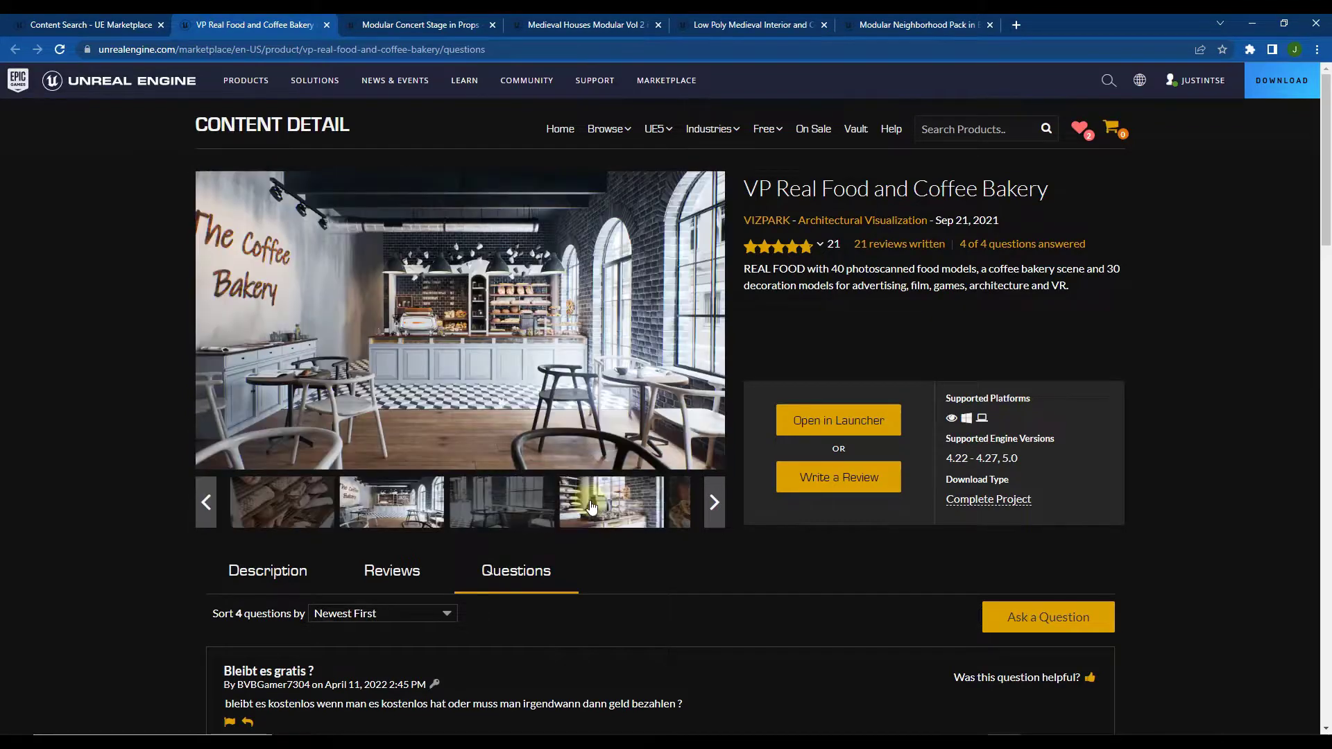
pyautogui.click(848, 429)
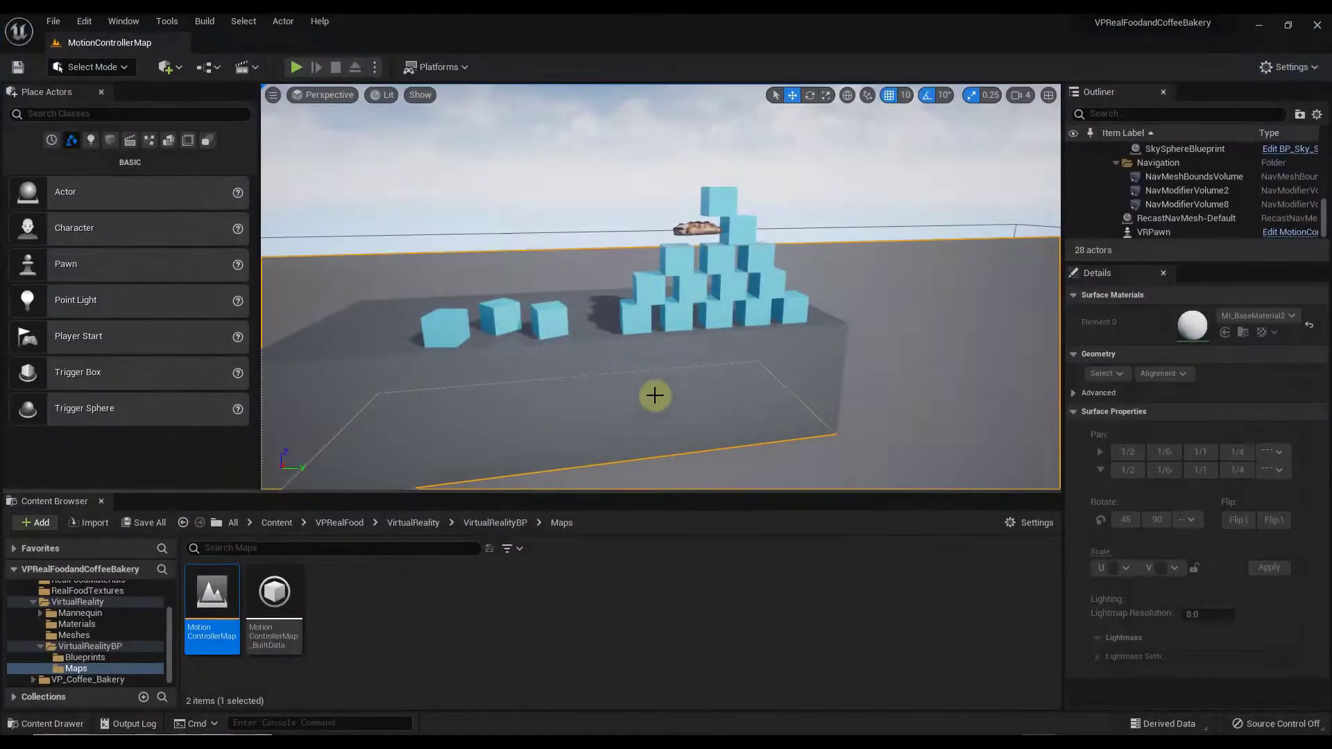
# - In the Unreal Editor project, open the VPCoffeeBakery level from VPRealFood's VP_Coffee_Bakery folder
pyautogui.scroll(3, 89, 633)
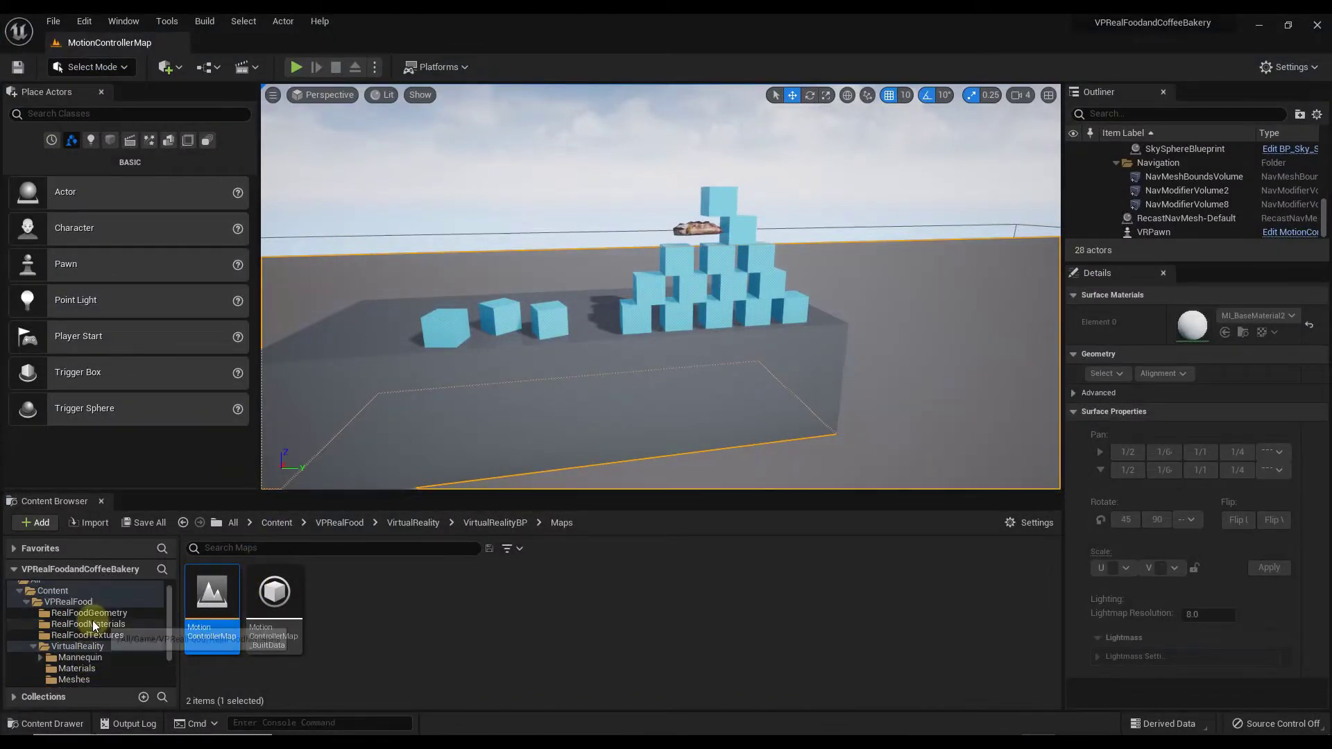
pyautogui.click(63, 602)
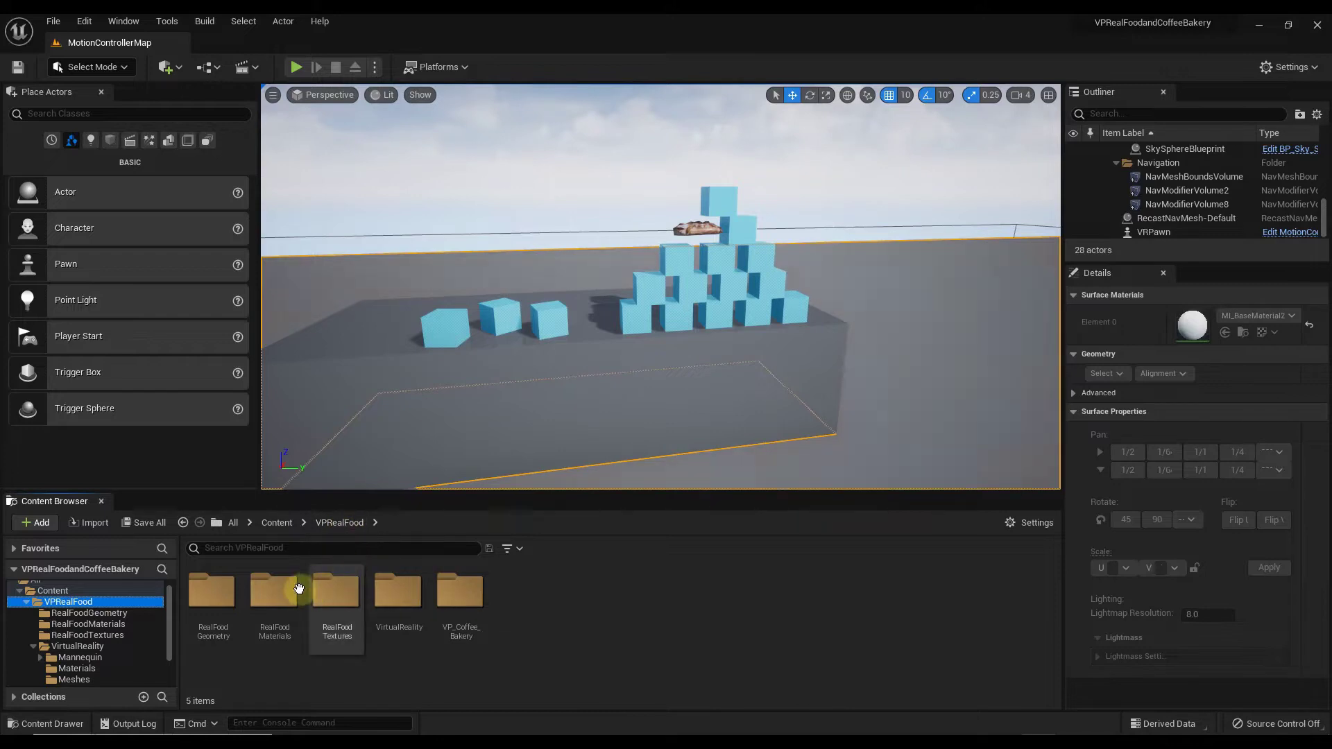
pyautogui.doubleClick(461, 600)
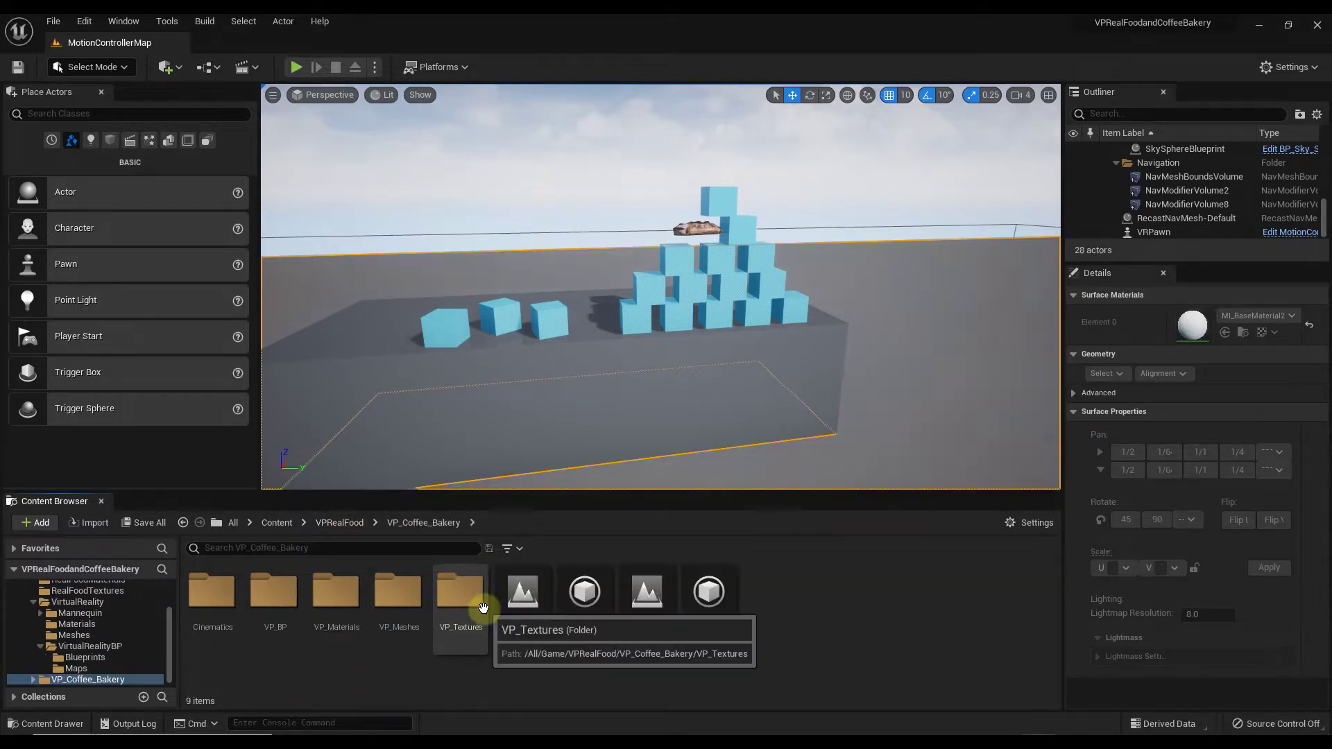
pyautogui.click(520, 601)
pyautogui.doubleClick(522, 602)
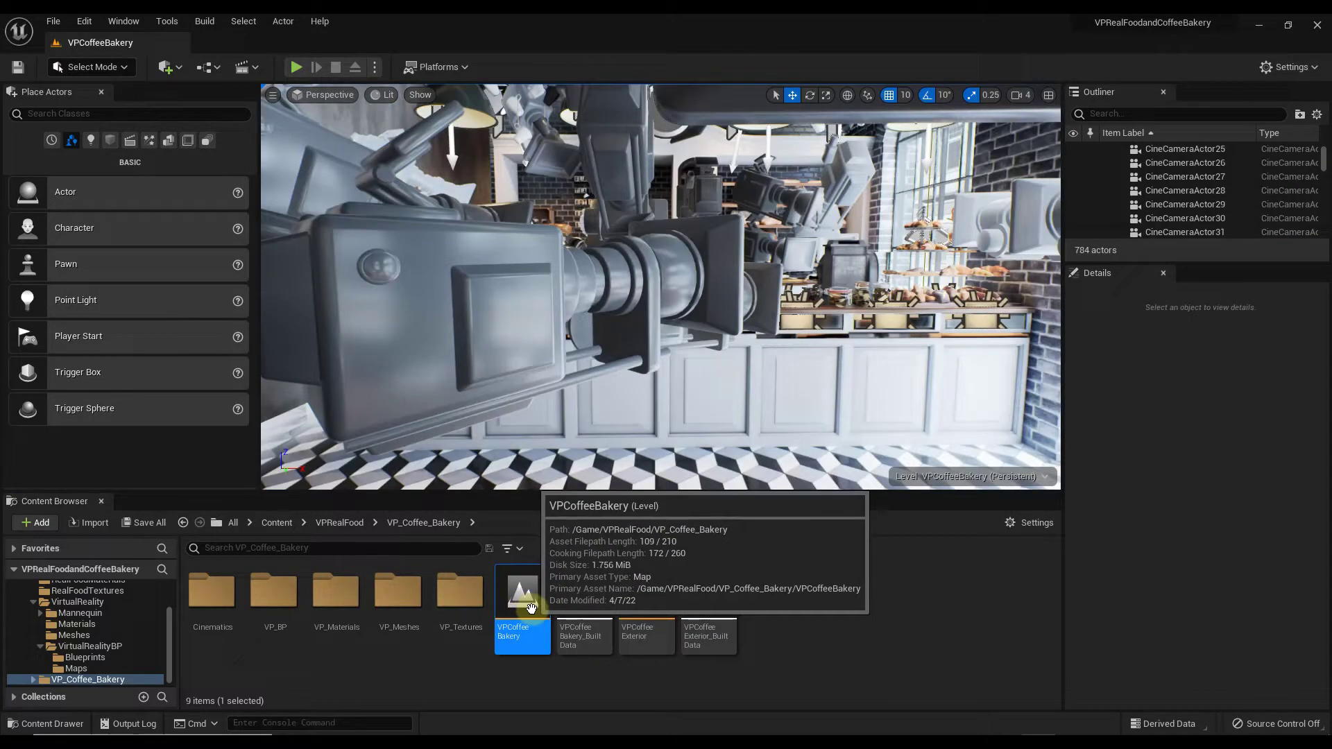
# - Set the viewport camera speed to 2 for close viewing of the bakery counter
pyautogui.moveTo(871, 315); pyautogui.dragTo(756, 209)
pyautogui.click(1021, 100)
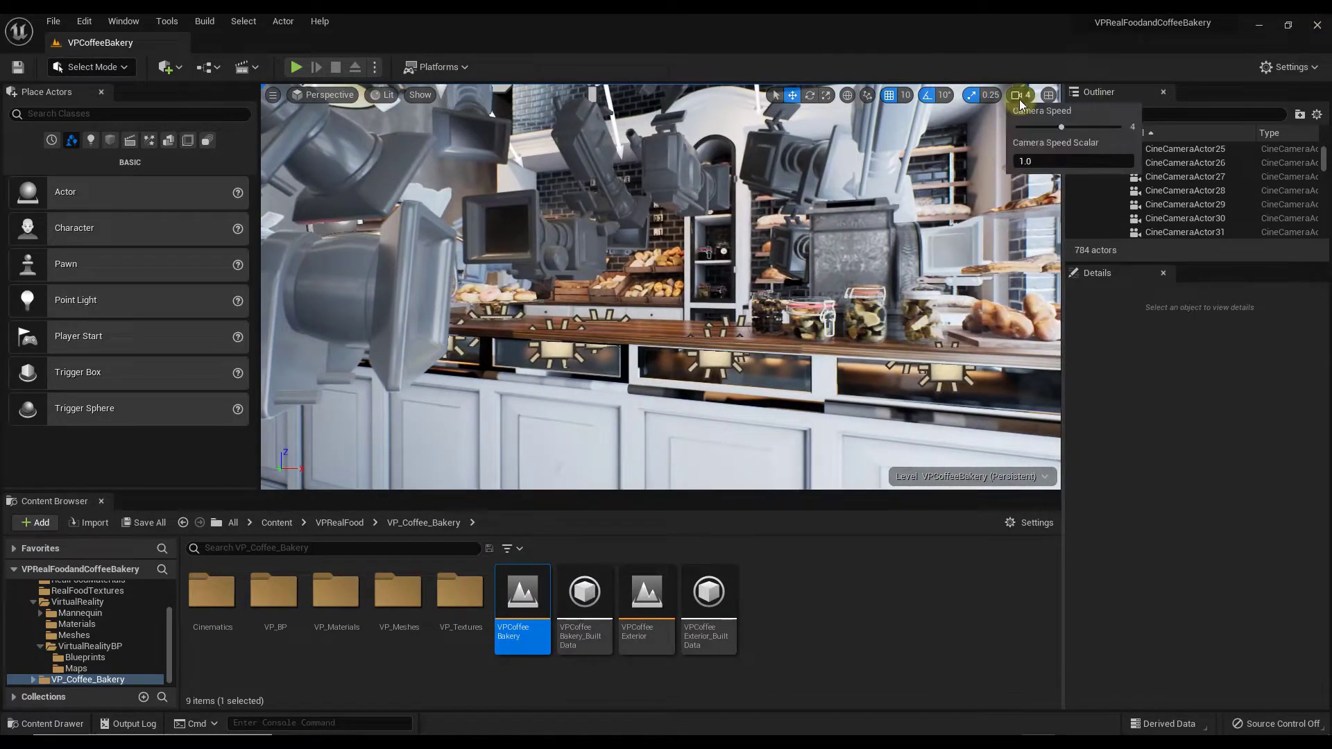
pyautogui.moveTo(1061, 125); pyautogui.dragTo(1051, 126)
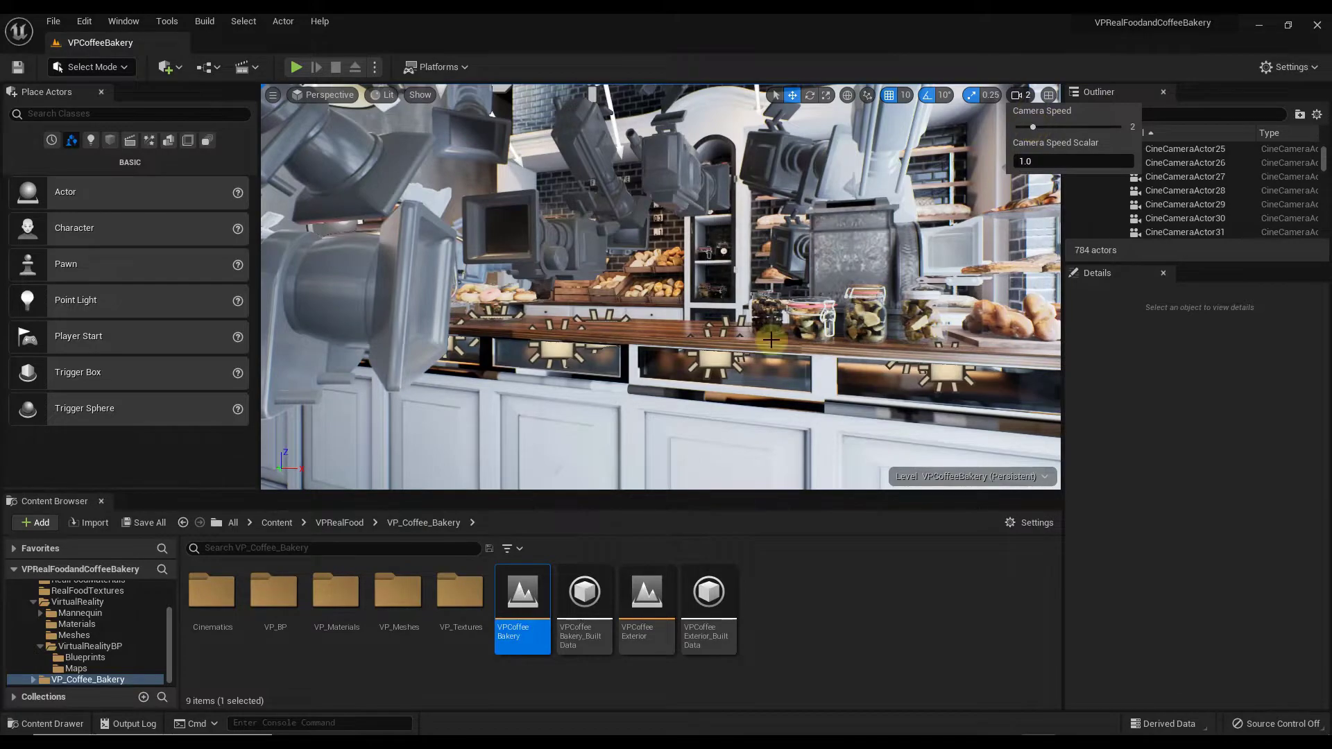
# - Inspect the bakery props up close, including the pink donut, wooden bread crates, kitchen jars and coffee machine
pyautogui.moveTo(770, 340); pyautogui.dragTo(698, 312)
pyautogui.click(699, 314)
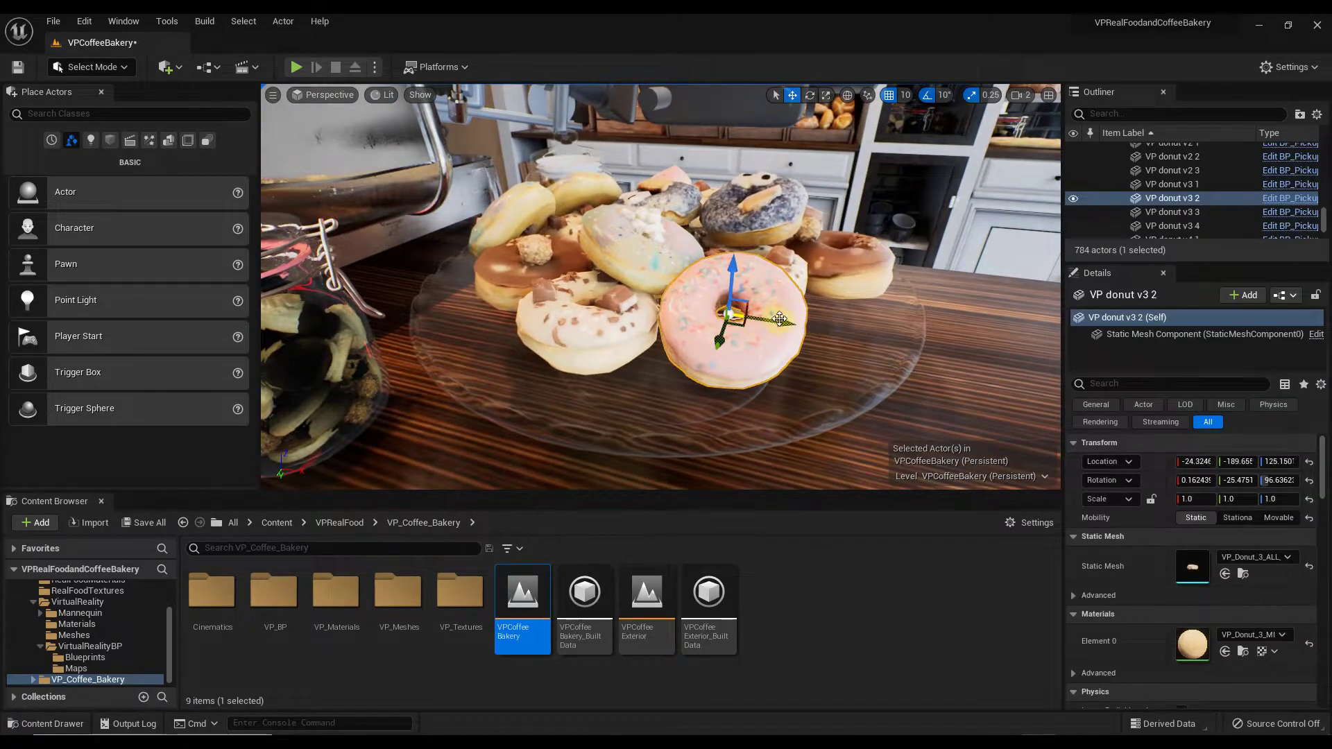
pyautogui.moveTo(829, 301); pyautogui.dragTo(1071, 226)
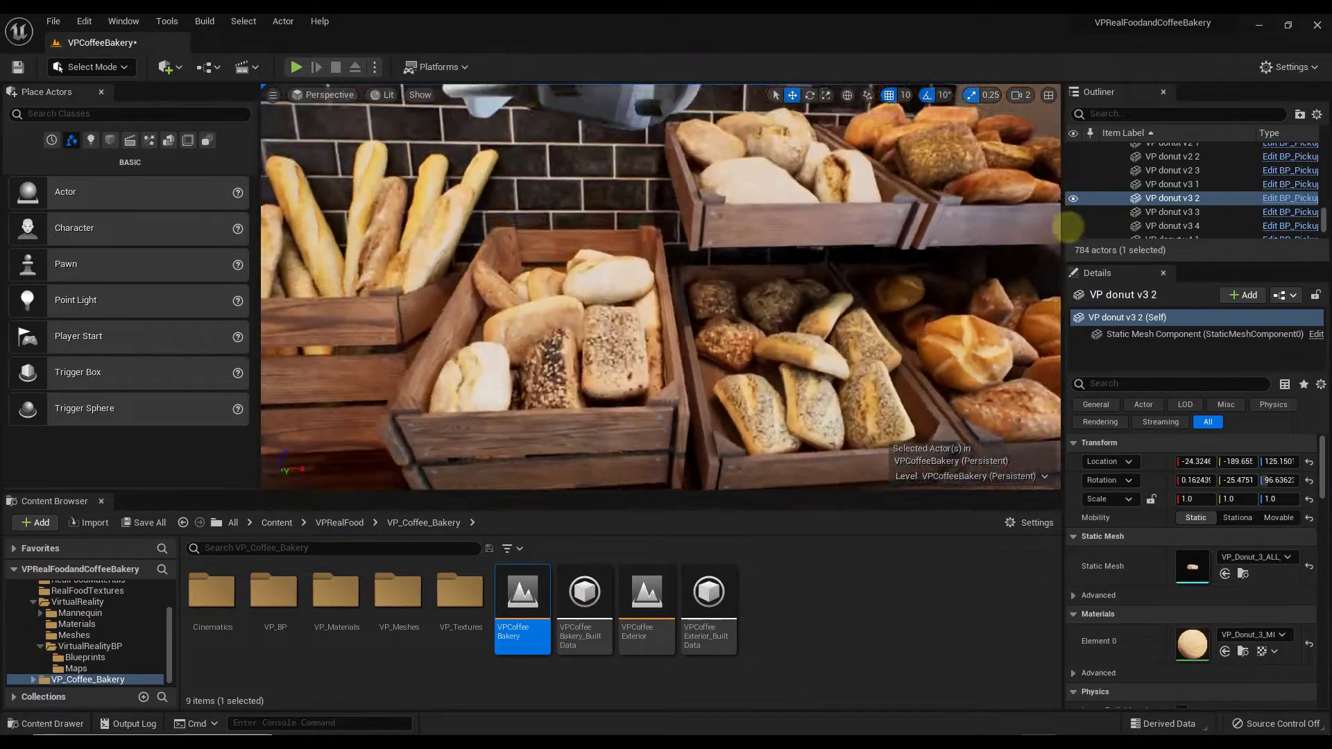
pyautogui.moveTo(1174, 275); pyautogui.dragTo(658, 336)
pyautogui.click(685, 252)
pyautogui.click(705, 331)
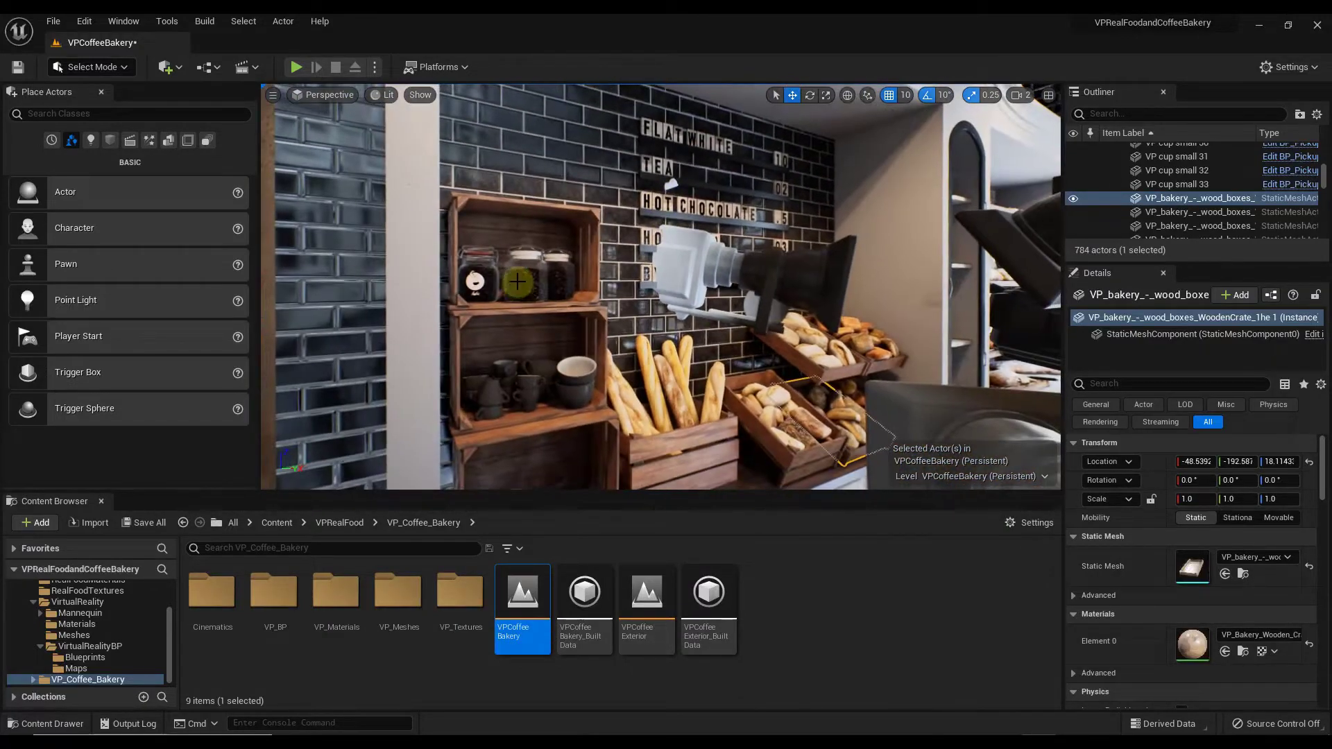
pyautogui.click(518, 282)
pyautogui.moveTo(555, 285); pyautogui.dragTo(591, 286)
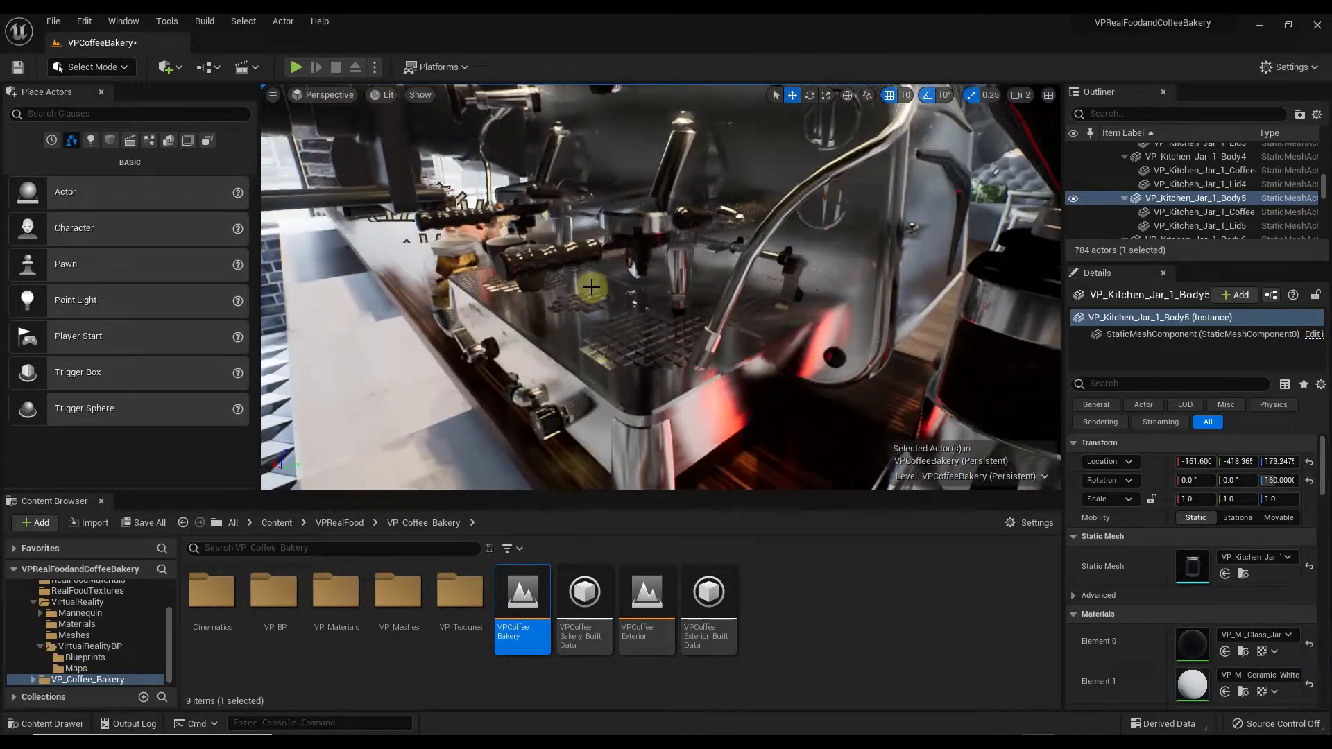
# - Open the VP_Bread_3_Slice_All_LODs static mesh from the RealFoodGeometry folder and view the slice up close
pyautogui.click(339, 522)
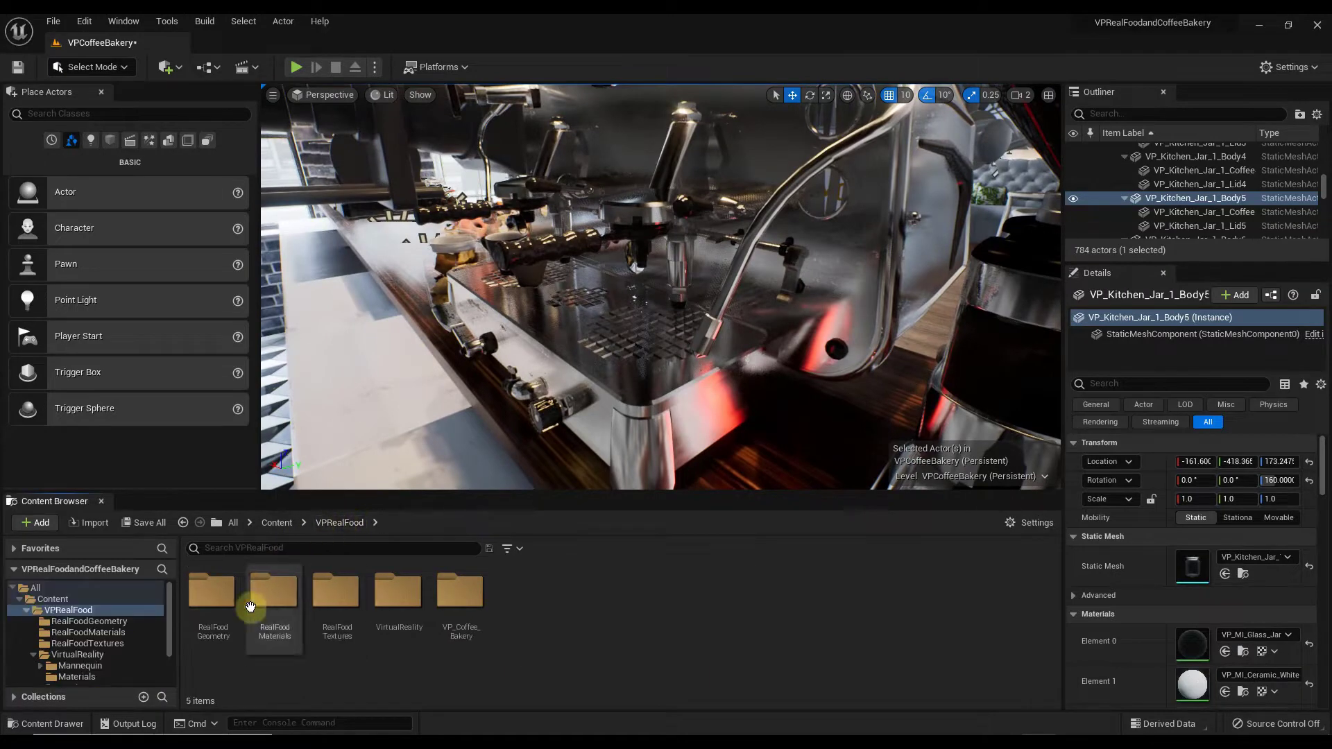
pyautogui.doubleClick(210, 610)
pyautogui.scroll(-2, 683, 622)
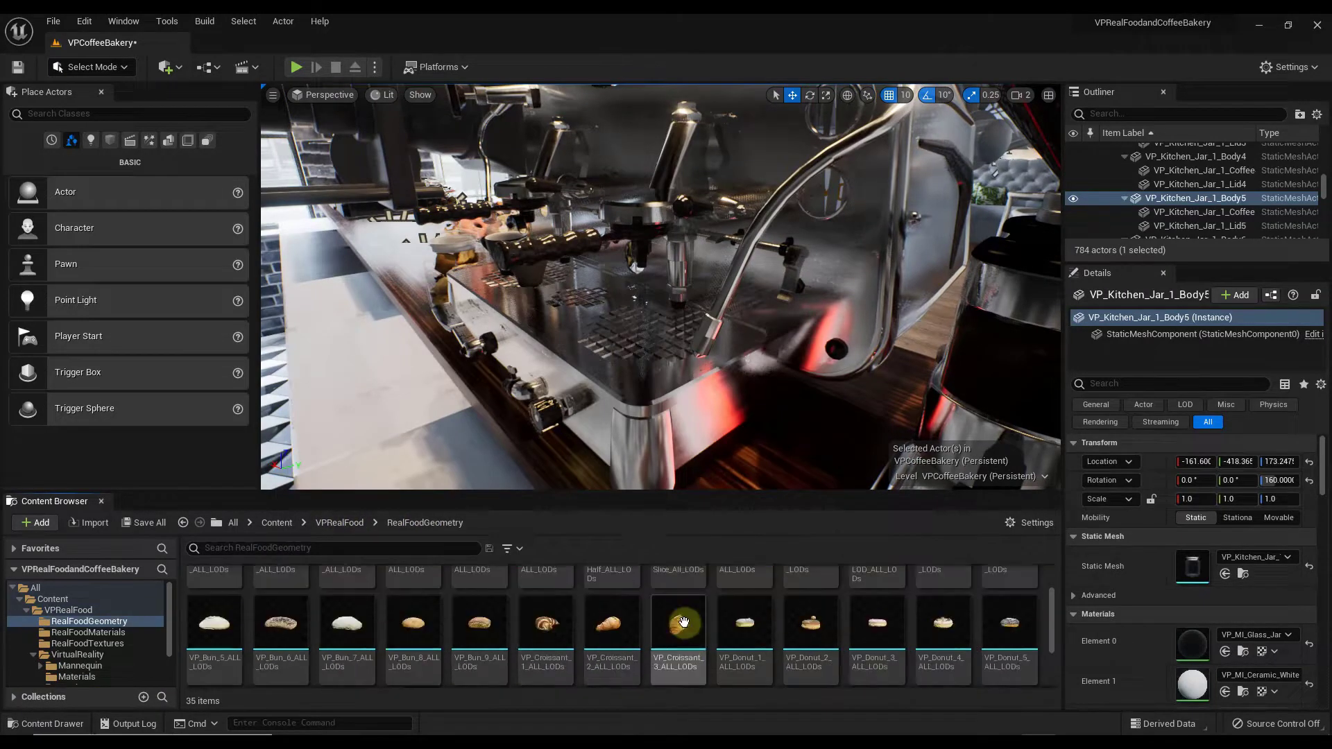
pyautogui.scroll(2, 680, 625)
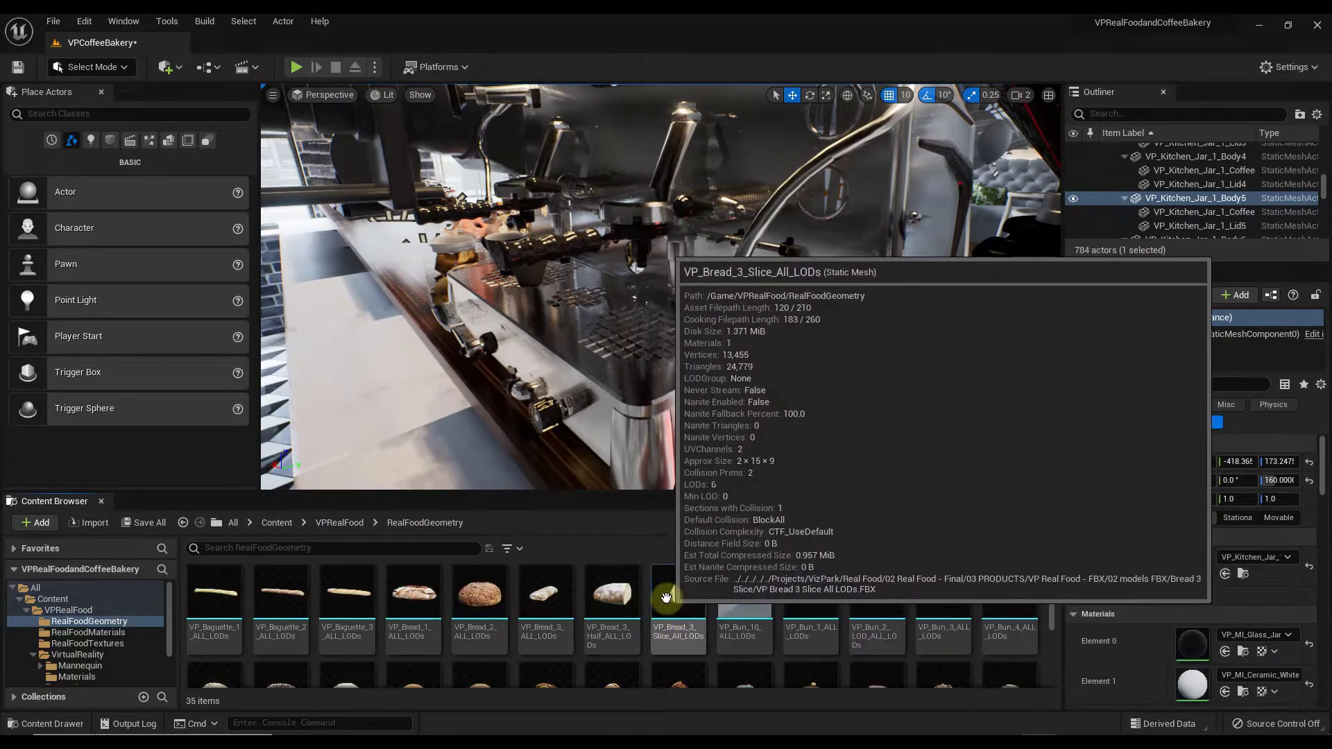
pyautogui.click(666, 598)
pyautogui.doubleClick(666, 598)
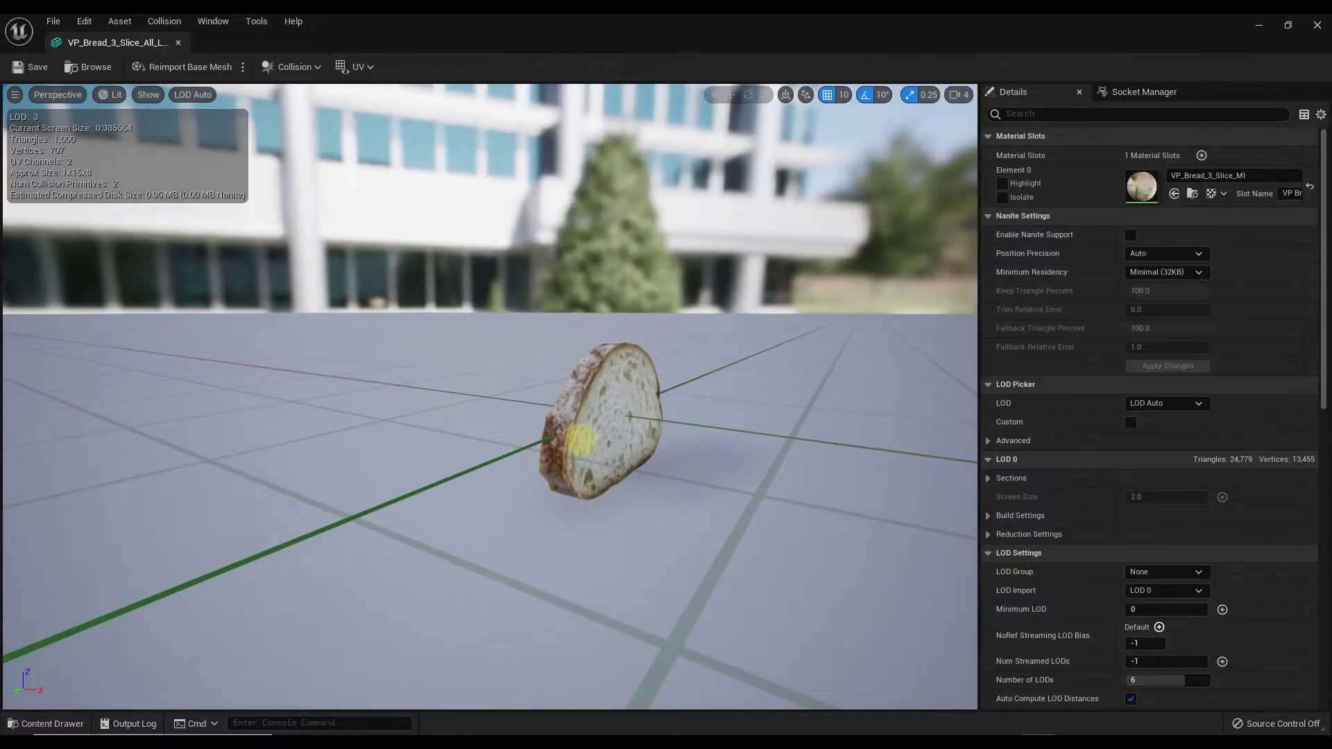
pyautogui.moveTo(581, 439); pyautogui.dragTo(563, 370)
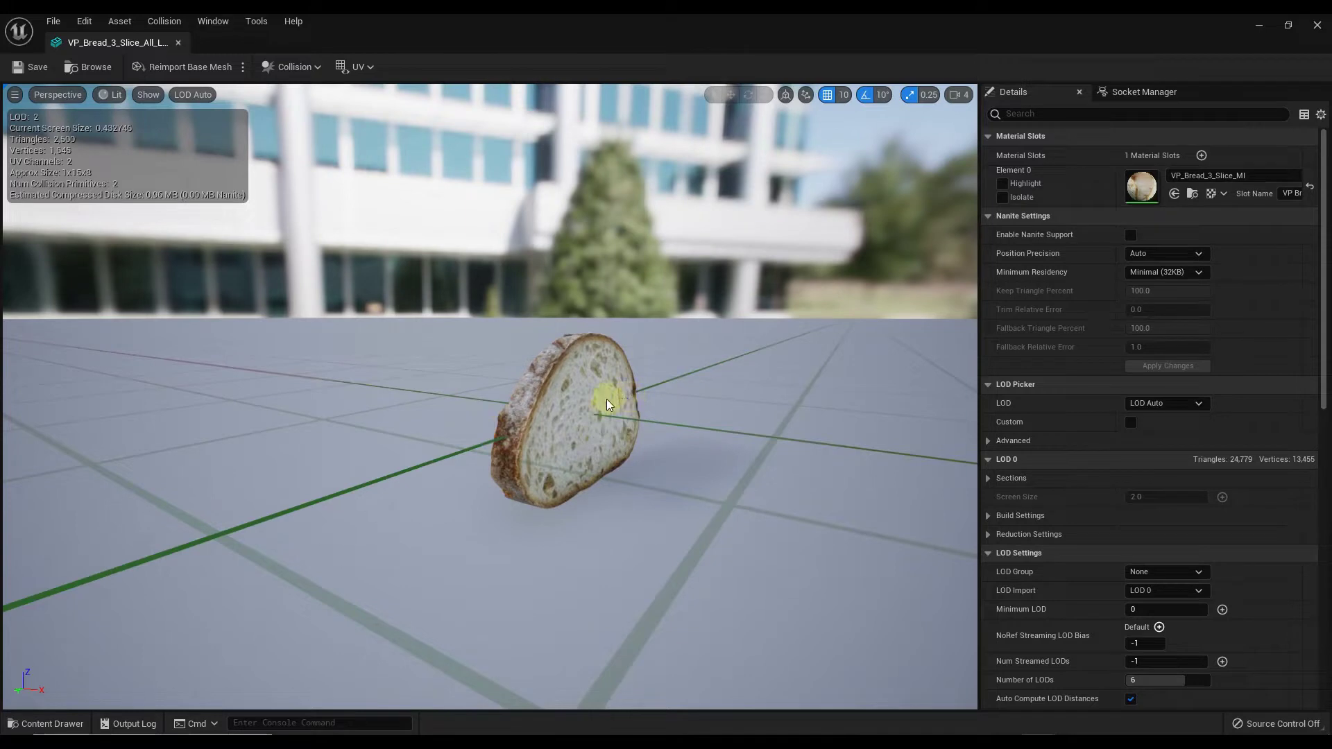
# - Preview the bread slice mesh at LOD 5 and at LOD 0 in the lit view
pyautogui.click(194, 99)
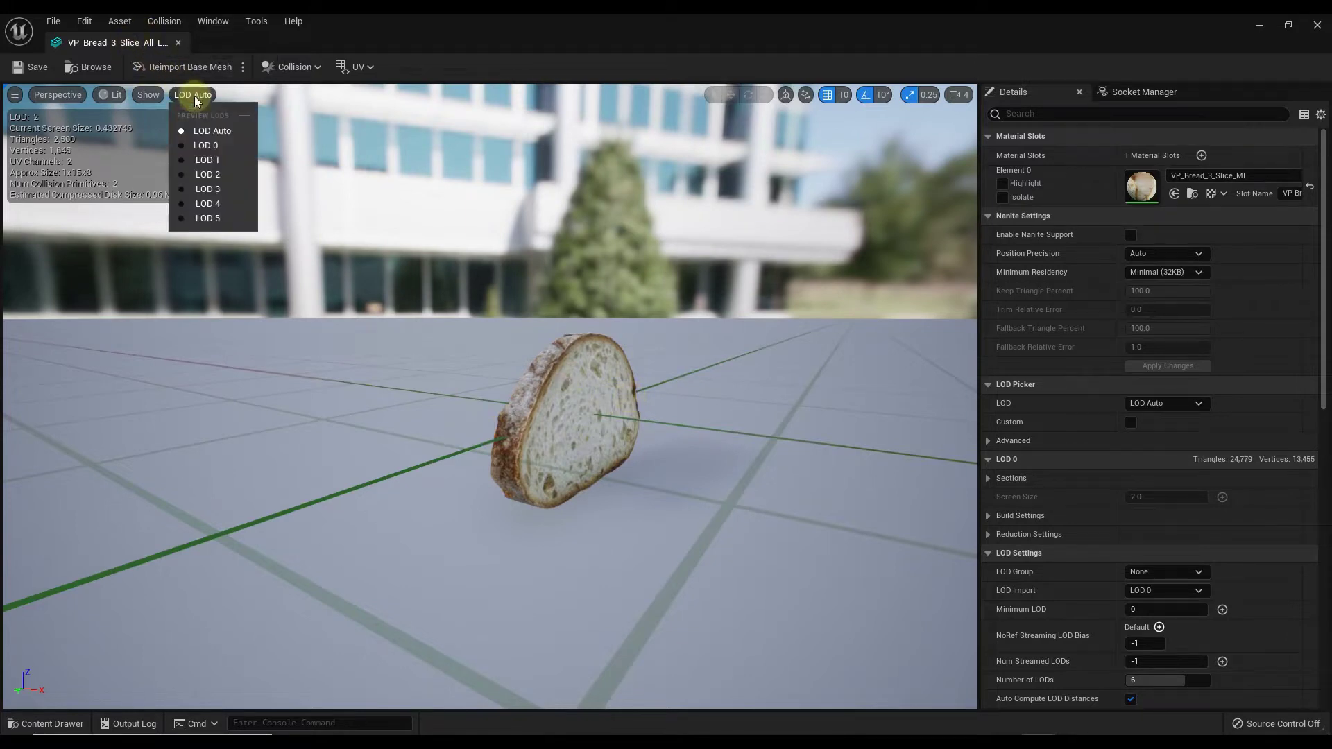
pyautogui.click(208, 219)
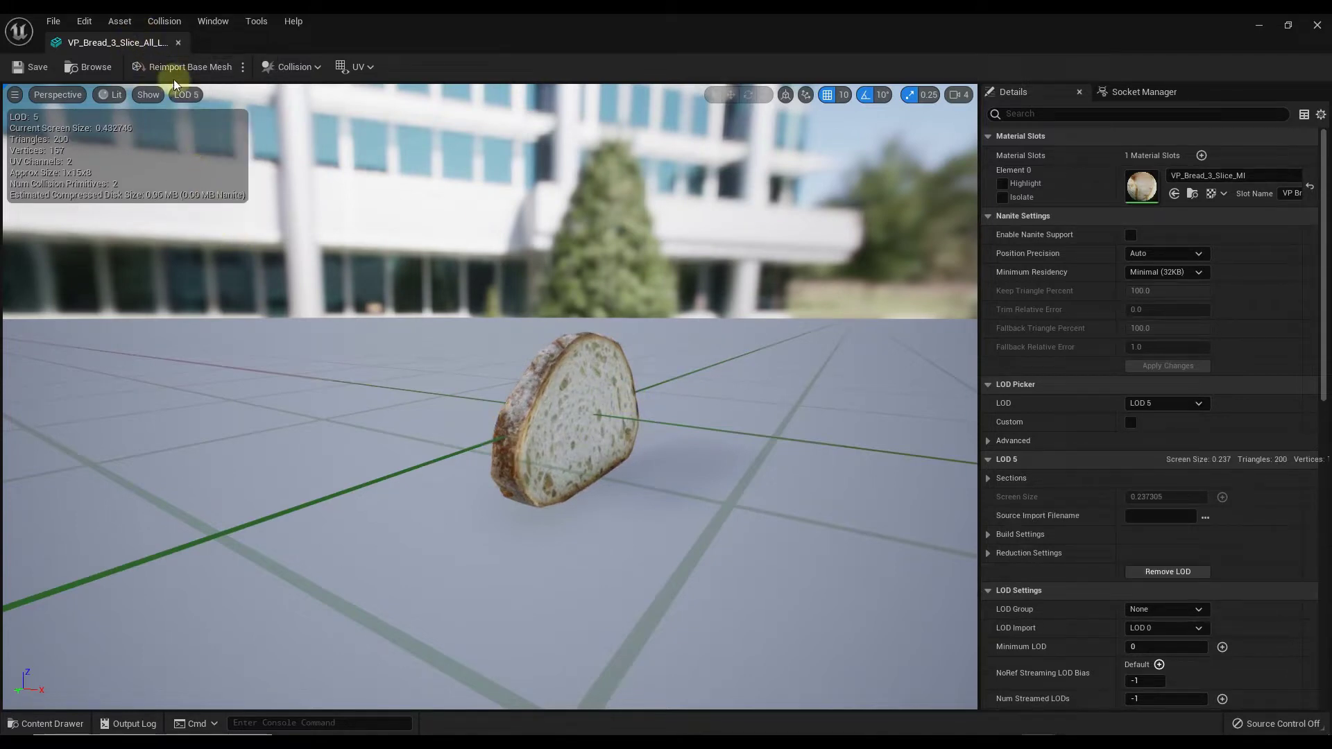
pyautogui.click(182, 97)
pyautogui.click(206, 144)
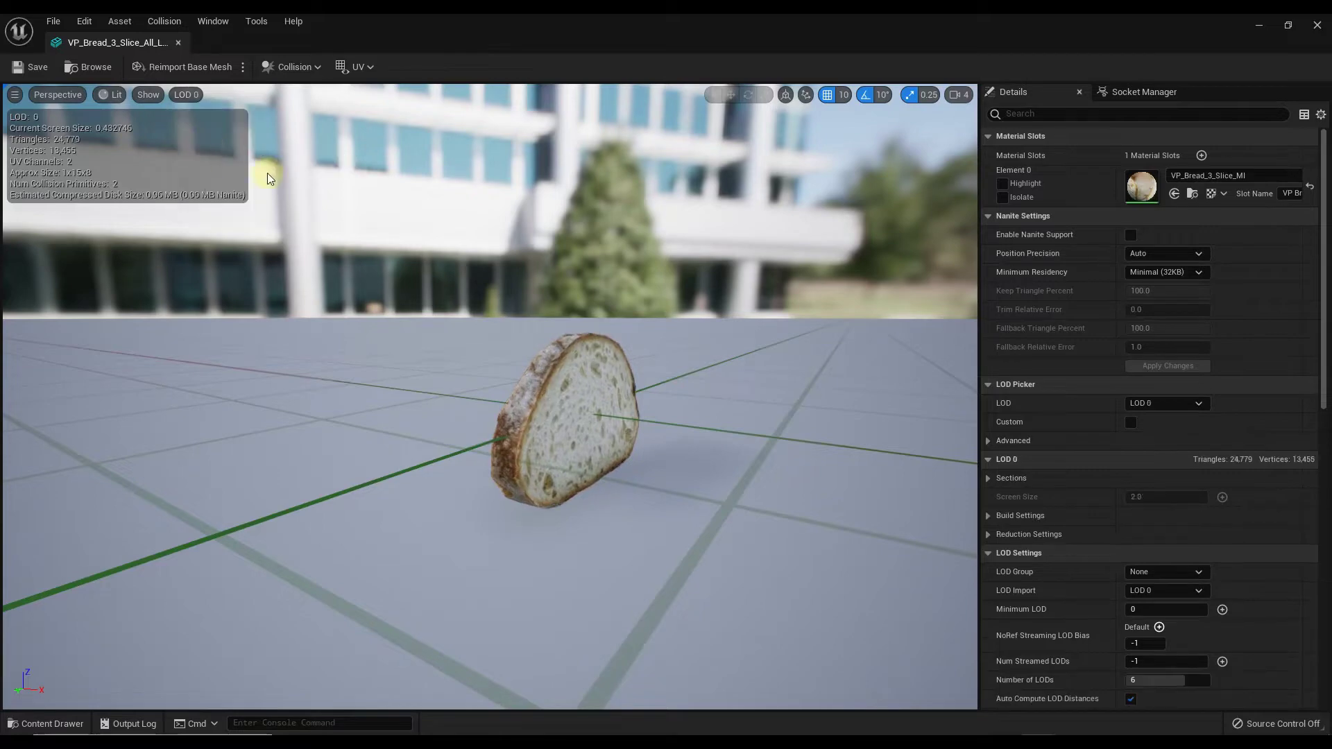
# - Display the bread slice in Wireframe and compare its mesh density at LOD 5 and LOD 0
pyautogui.click(115, 94)
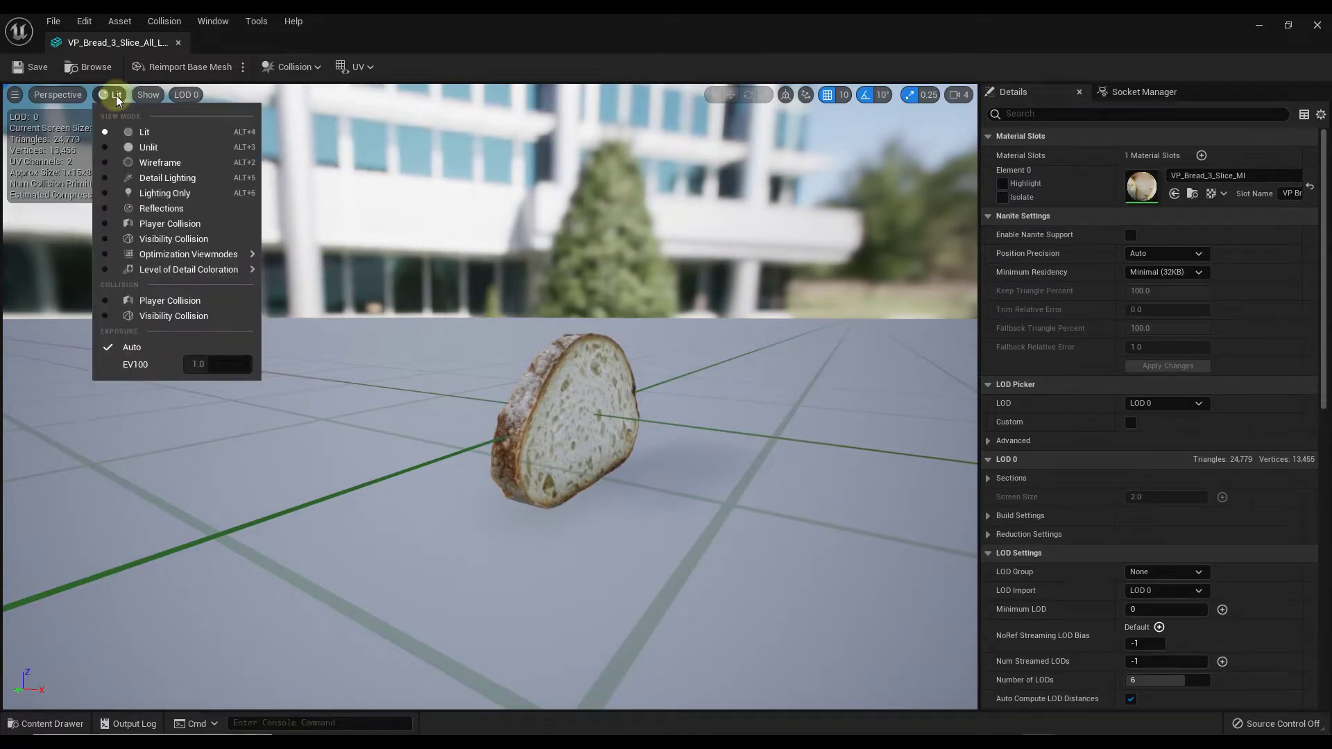
pyautogui.click(146, 163)
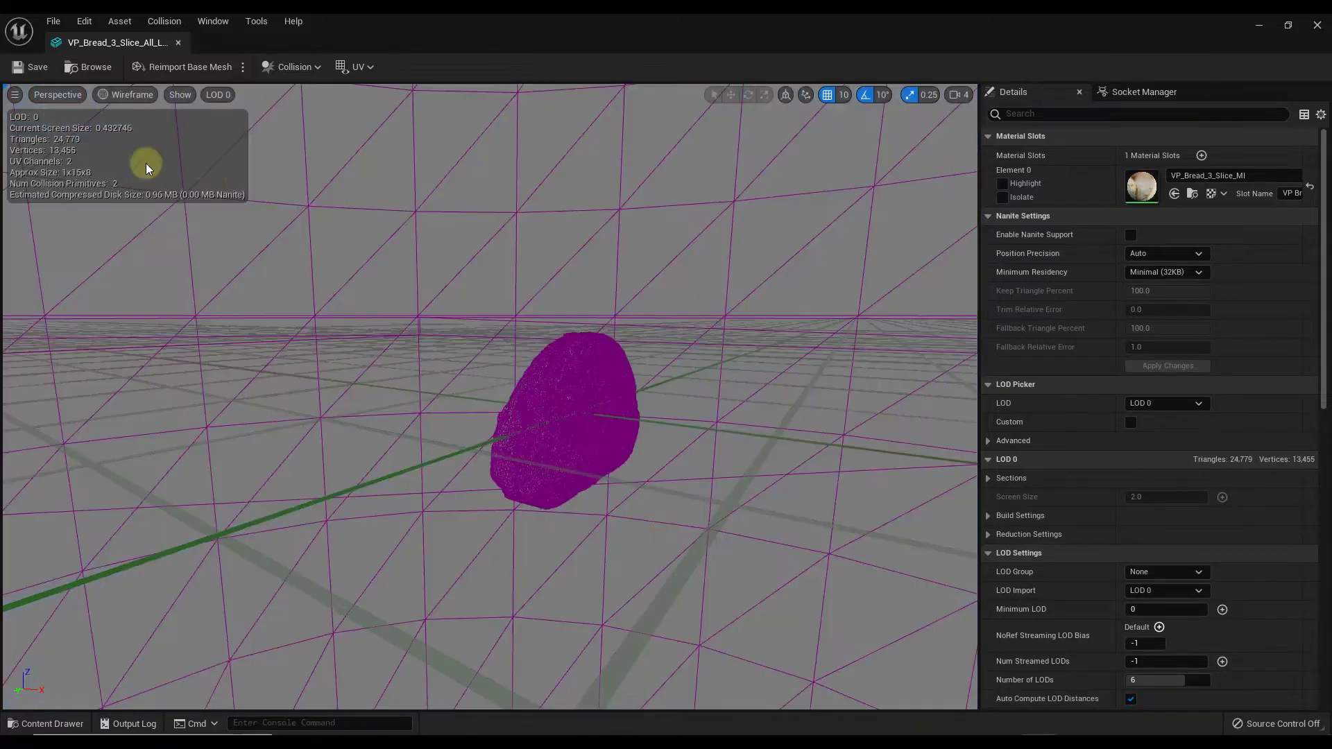
pyautogui.click(224, 93)
pyautogui.click(244, 218)
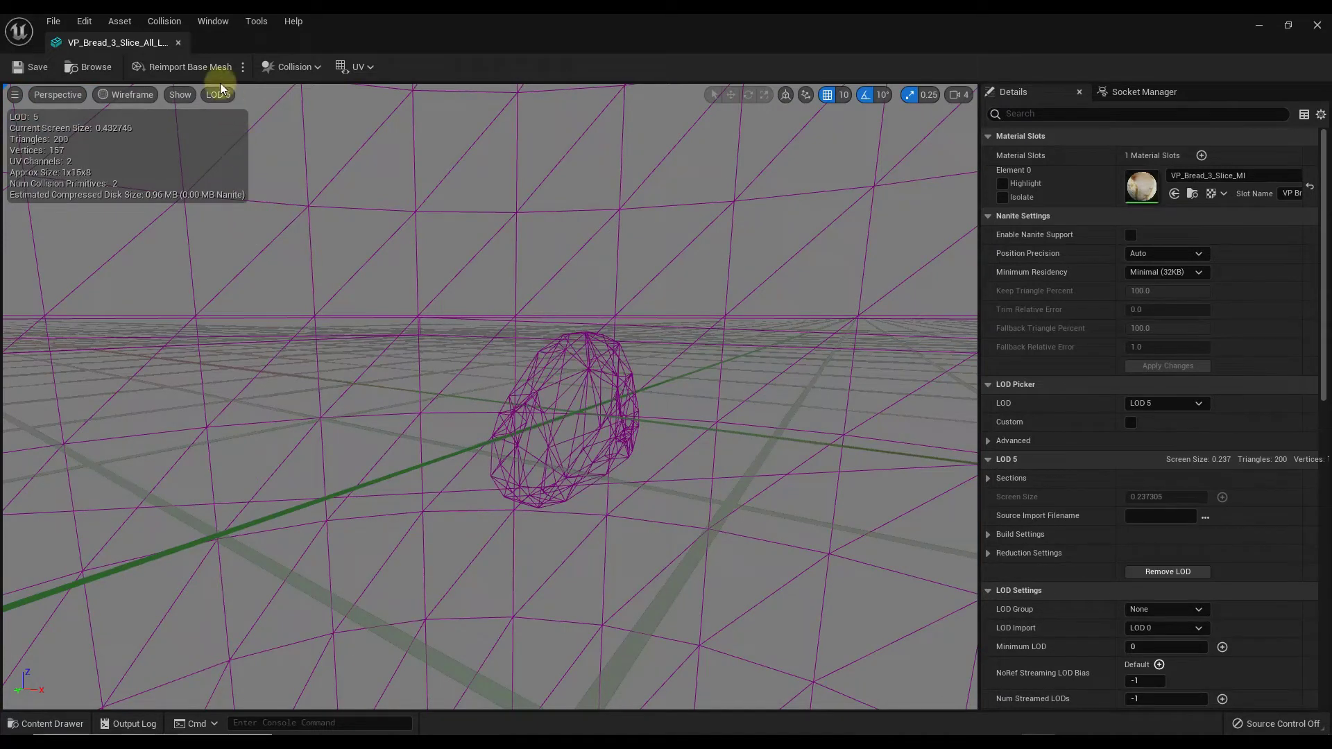
pyautogui.click(219, 84)
pyautogui.click(239, 145)
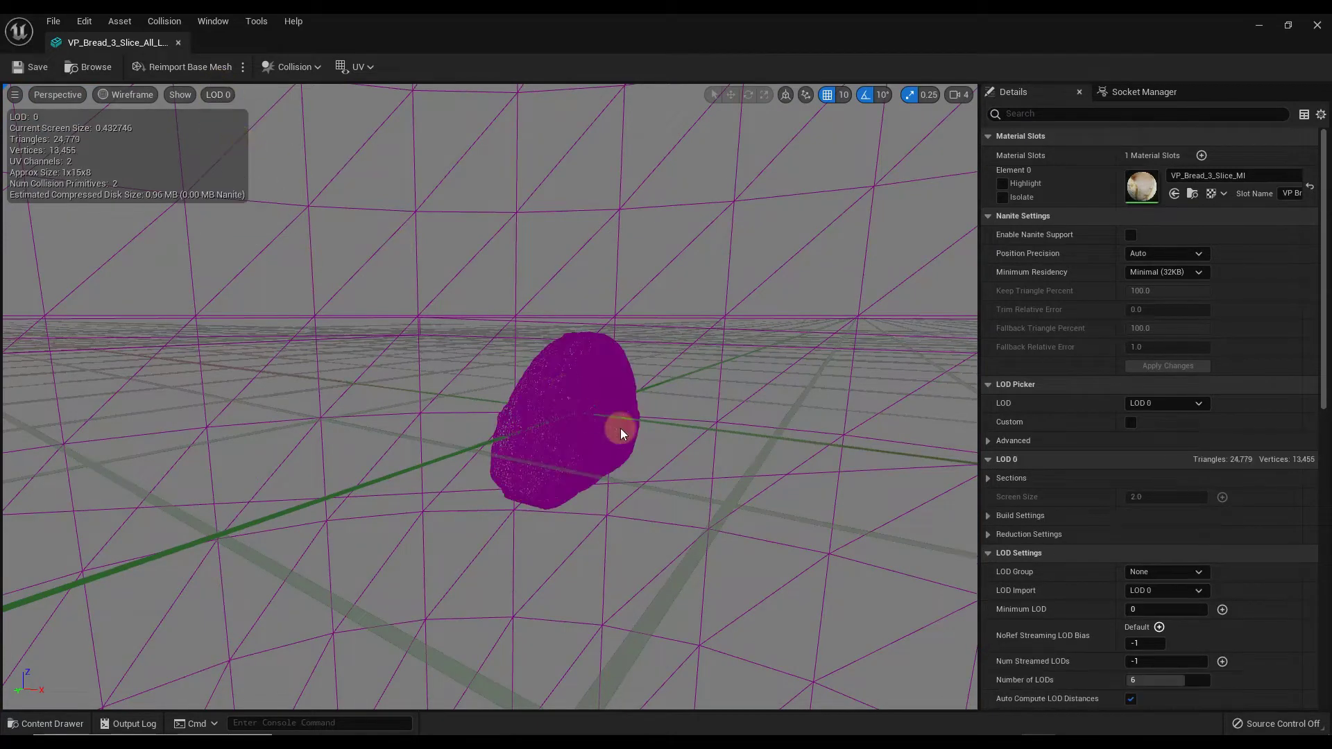
# - Return the bread slice preview to the Lit view mode
pyautogui.click(14, 94)
pyautogui.click(58, 95)
pyautogui.click(58, 94)
pyautogui.click(58, 94)
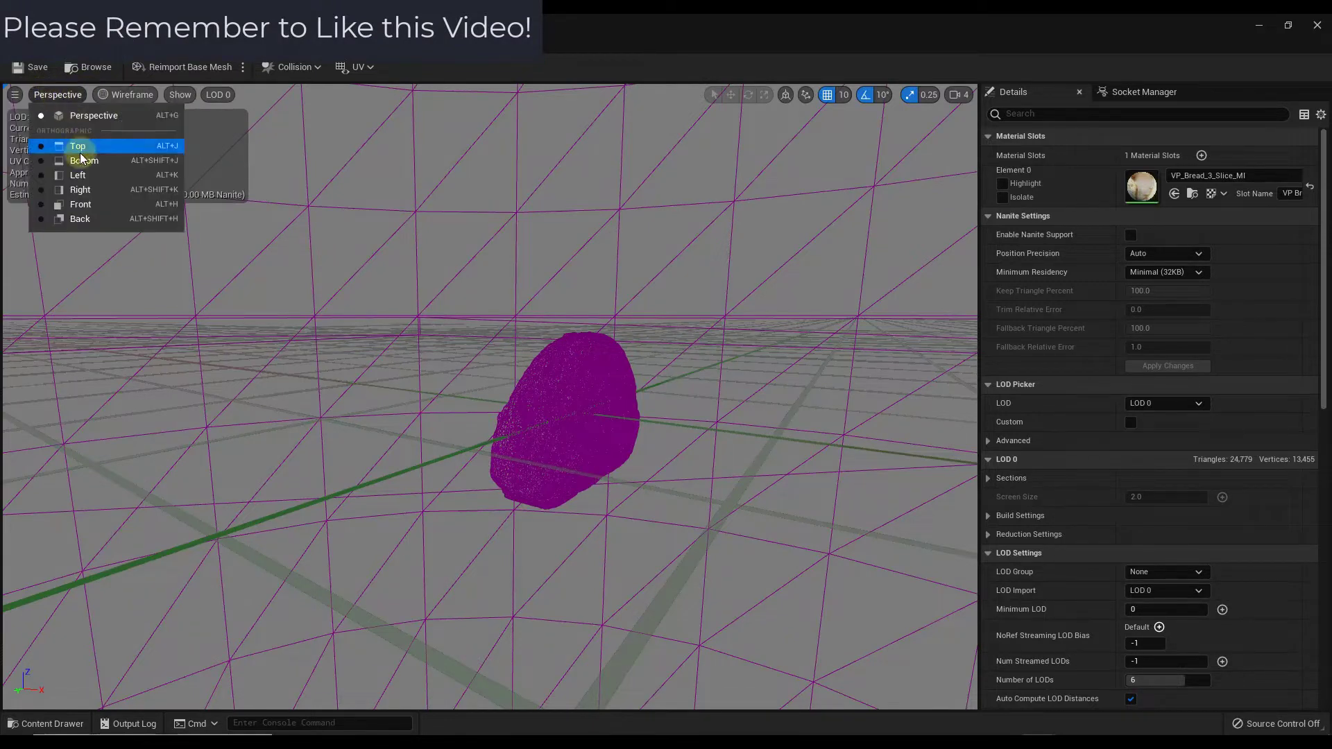
pyautogui.click(125, 94)
pyautogui.click(138, 130)
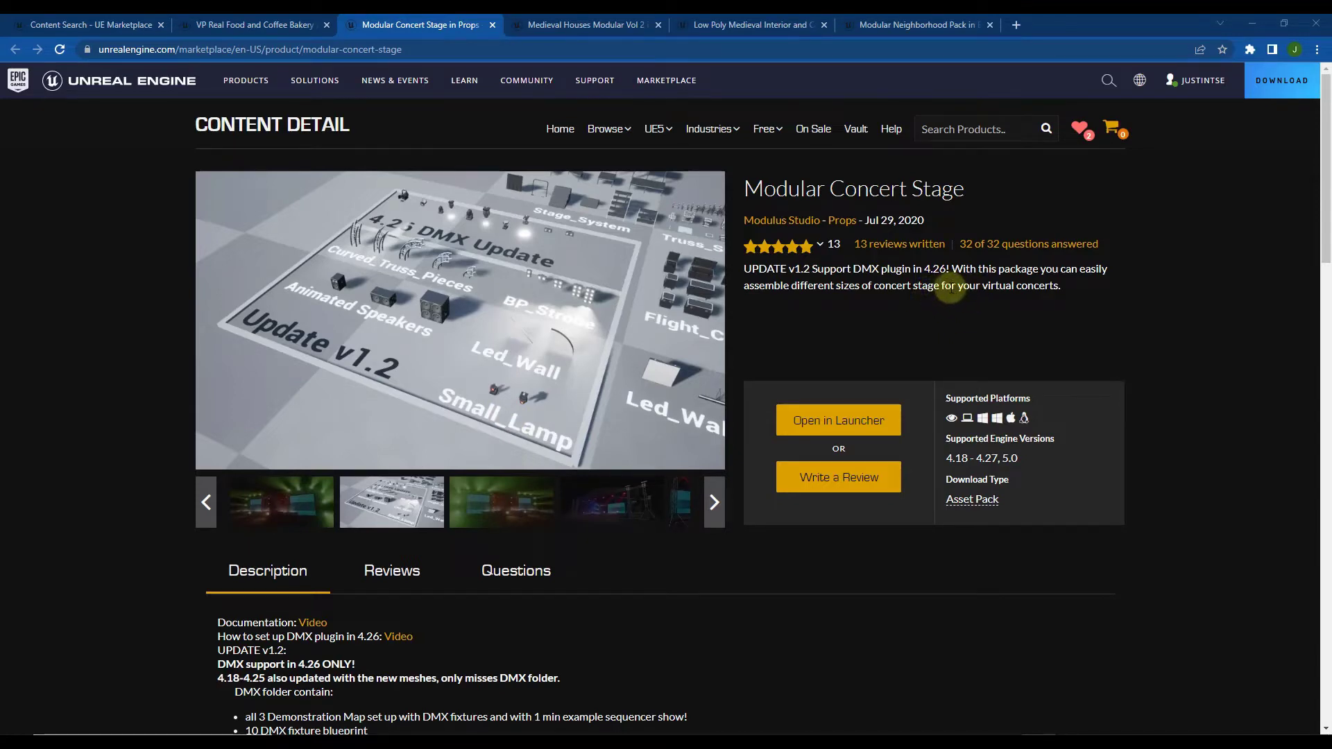
# - Look over the Modular Concert Stage product page in the browser and page its preview images back to the first
pyautogui.scroll(-3, 868, 278)
pyautogui.scroll(2, 577, 337)
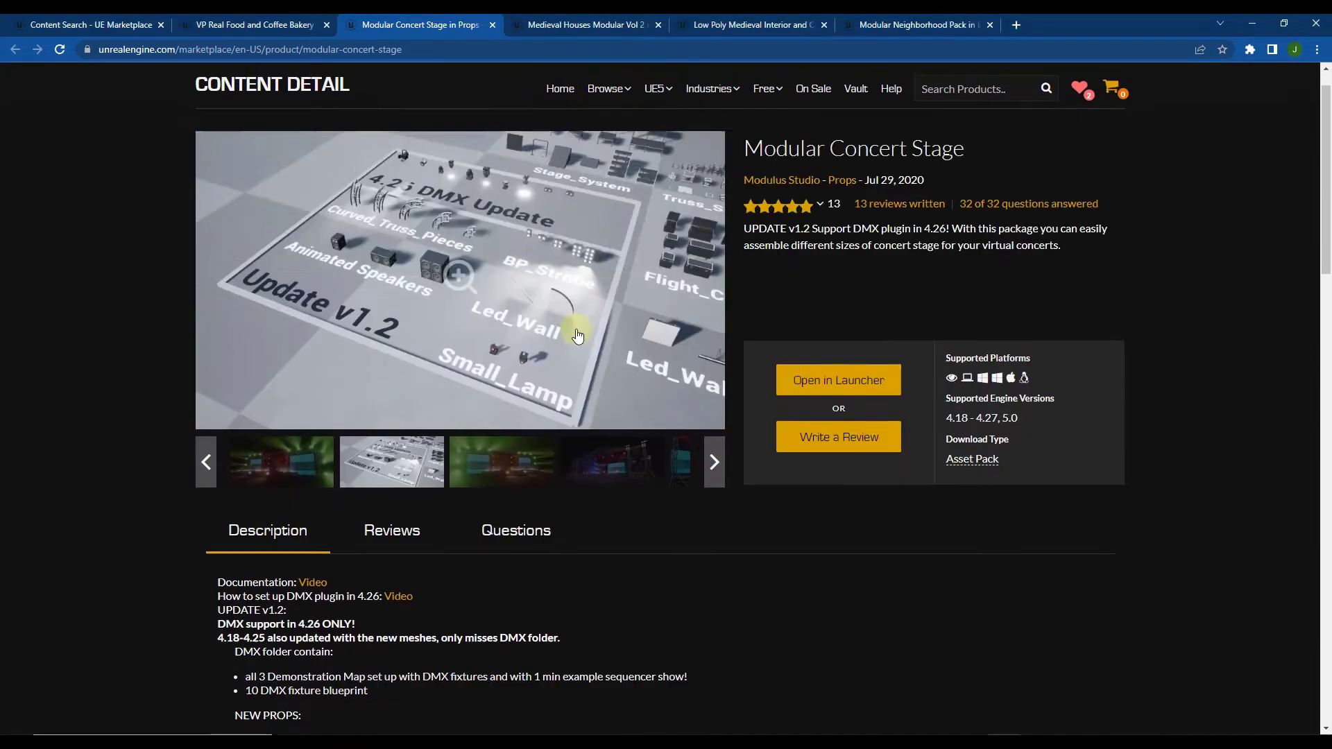
pyautogui.scroll(1, 578, 336)
pyautogui.click(283, 500)
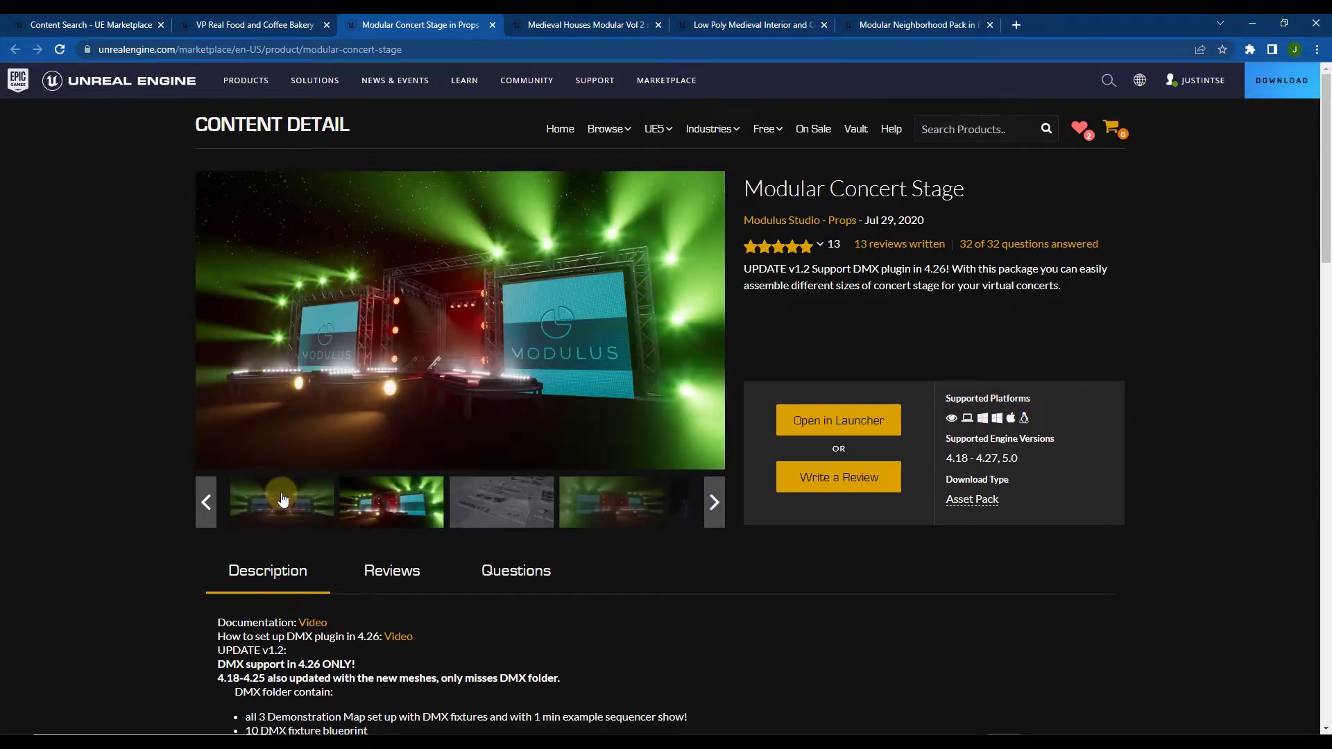
pyautogui.click(206, 502)
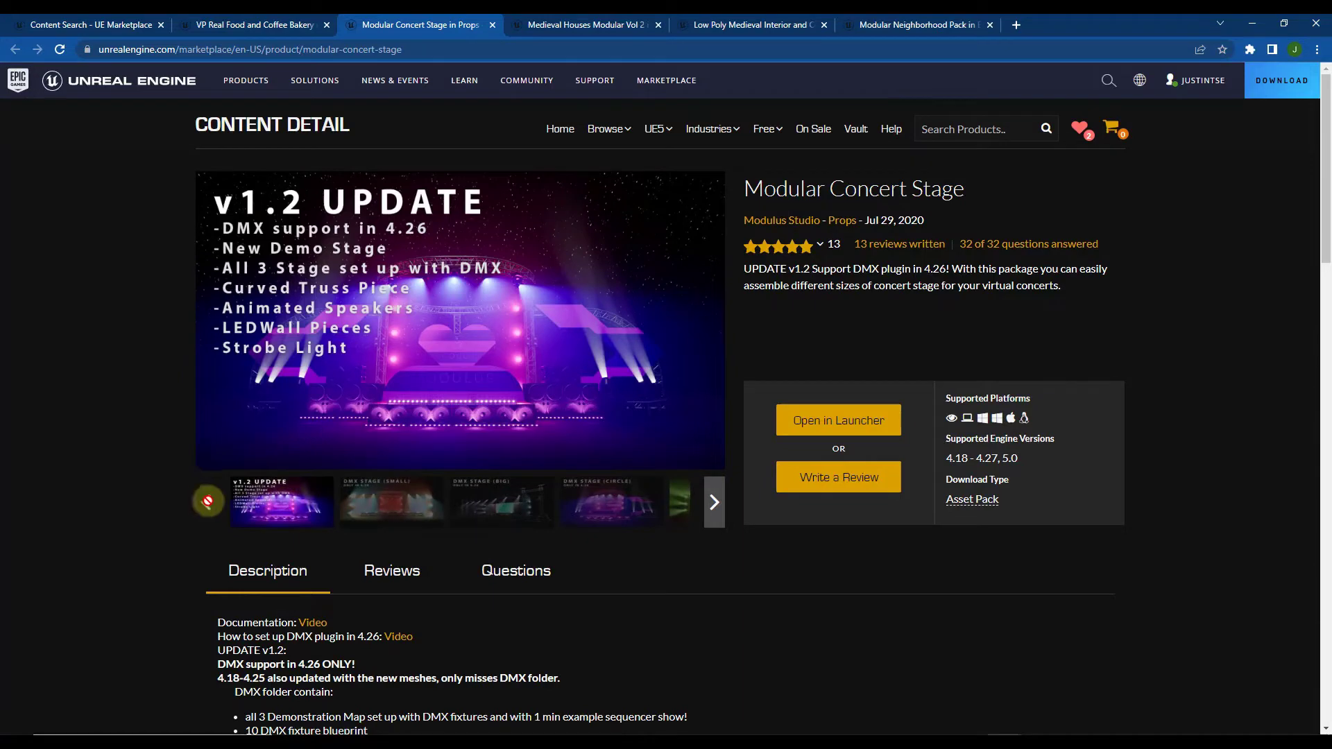
# - View the Modular Concert Stage preview images, from the small and big DMX stages to the v1.2 update asset overview
pyautogui.click(392, 501)
pyautogui.click(521, 501)
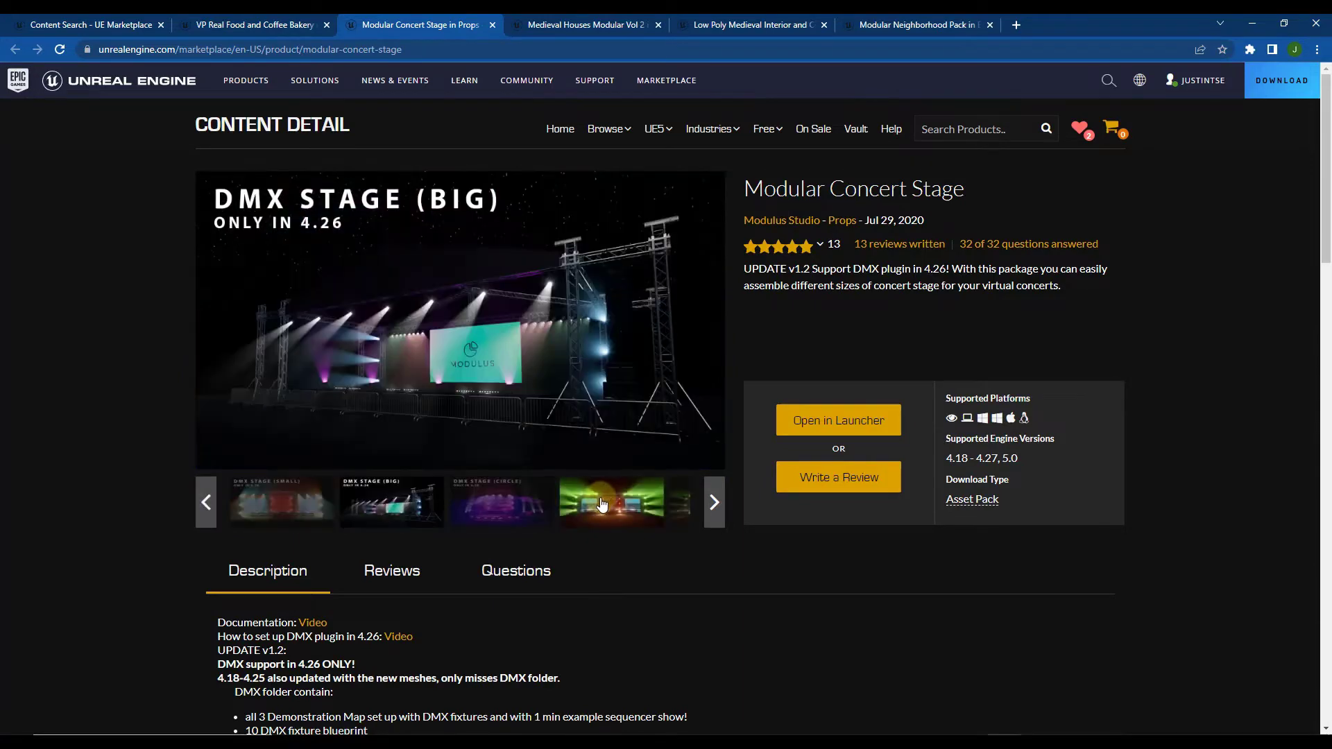
pyautogui.click(595, 509)
pyautogui.click(593, 506)
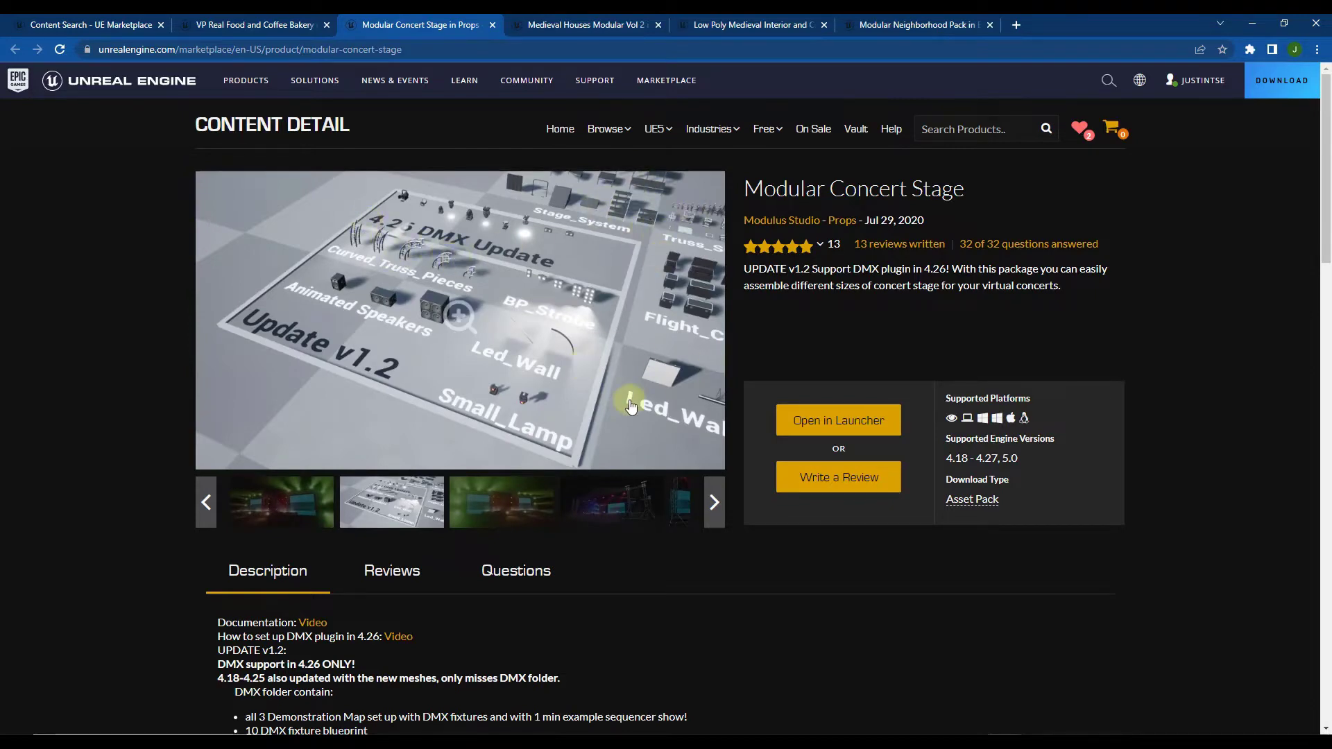
# - Read the Modular Concert Stage description and technical details, and view more of its lit stage preview images
pyautogui.scroll(-5, 601, 421)
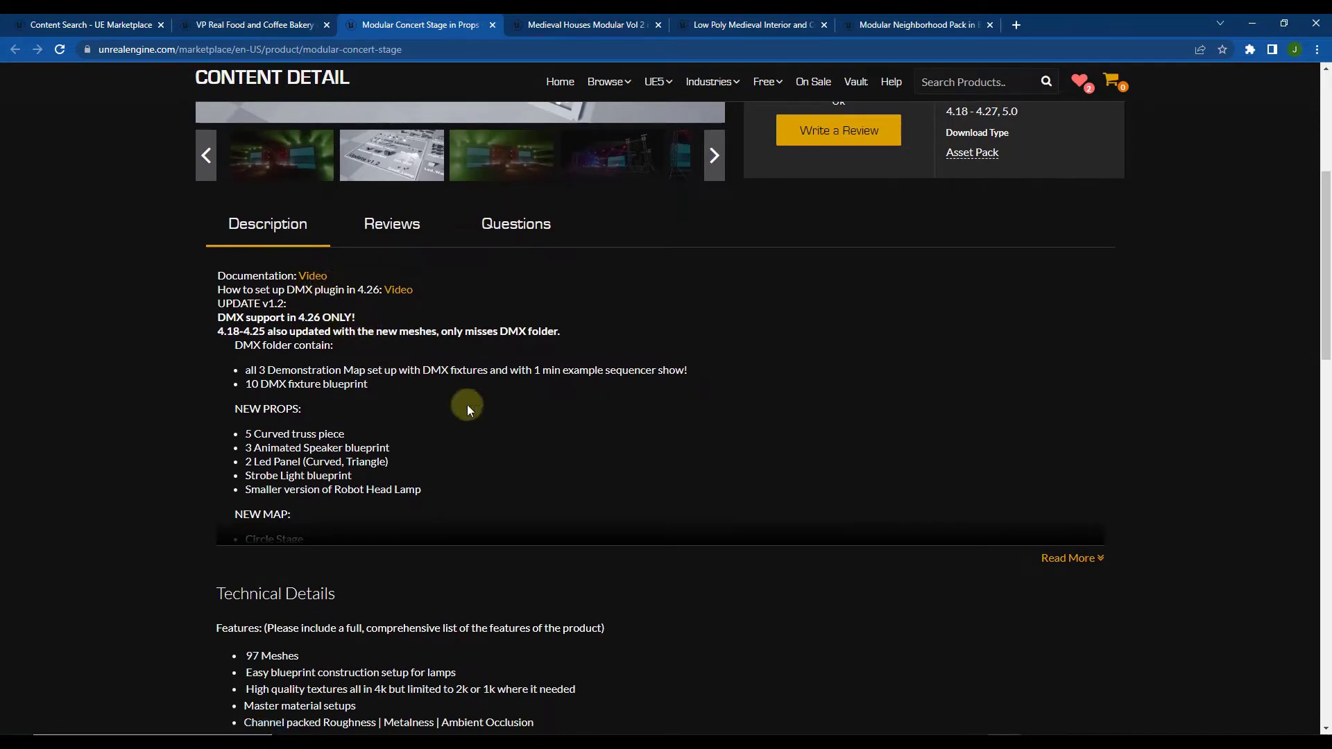
pyautogui.scroll(-3, 618, 439)
pyautogui.scroll(-4, 598, 428)
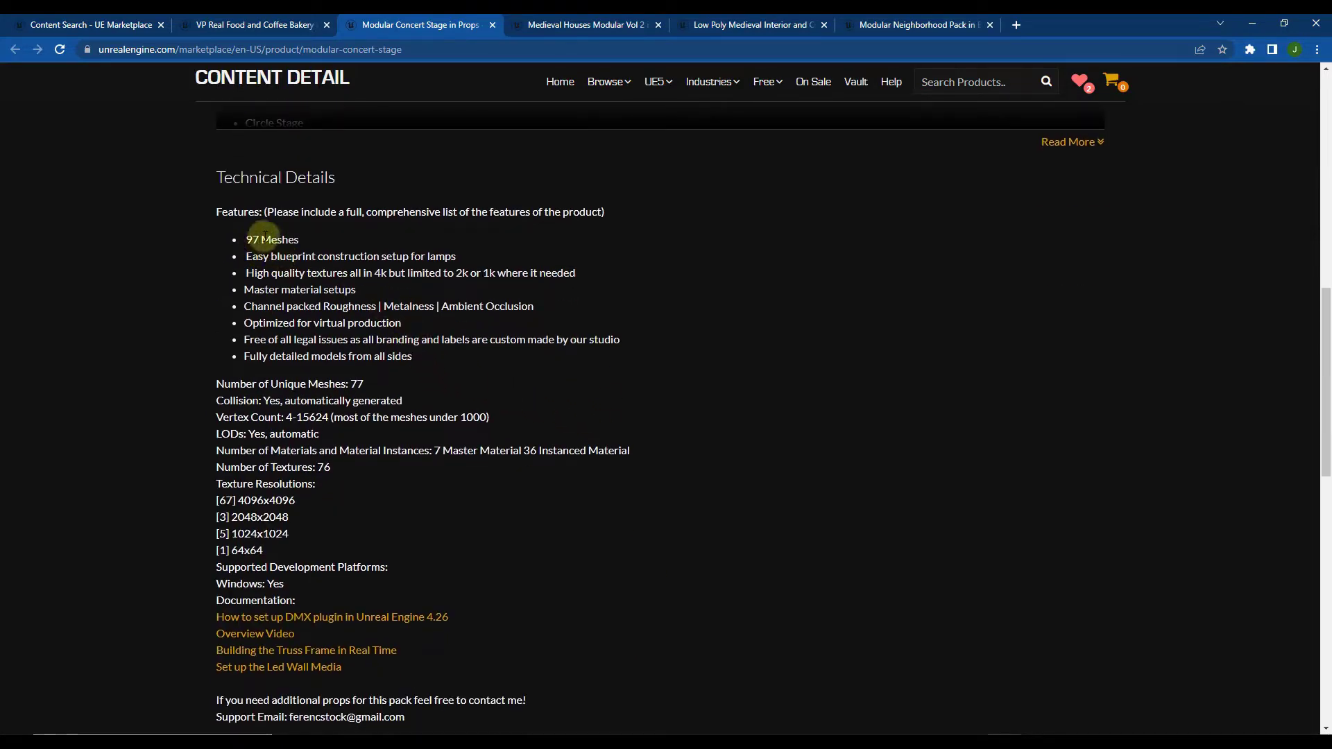
pyautogui.scroll(10, 284, 254)
pyautogui.click(496, 508)
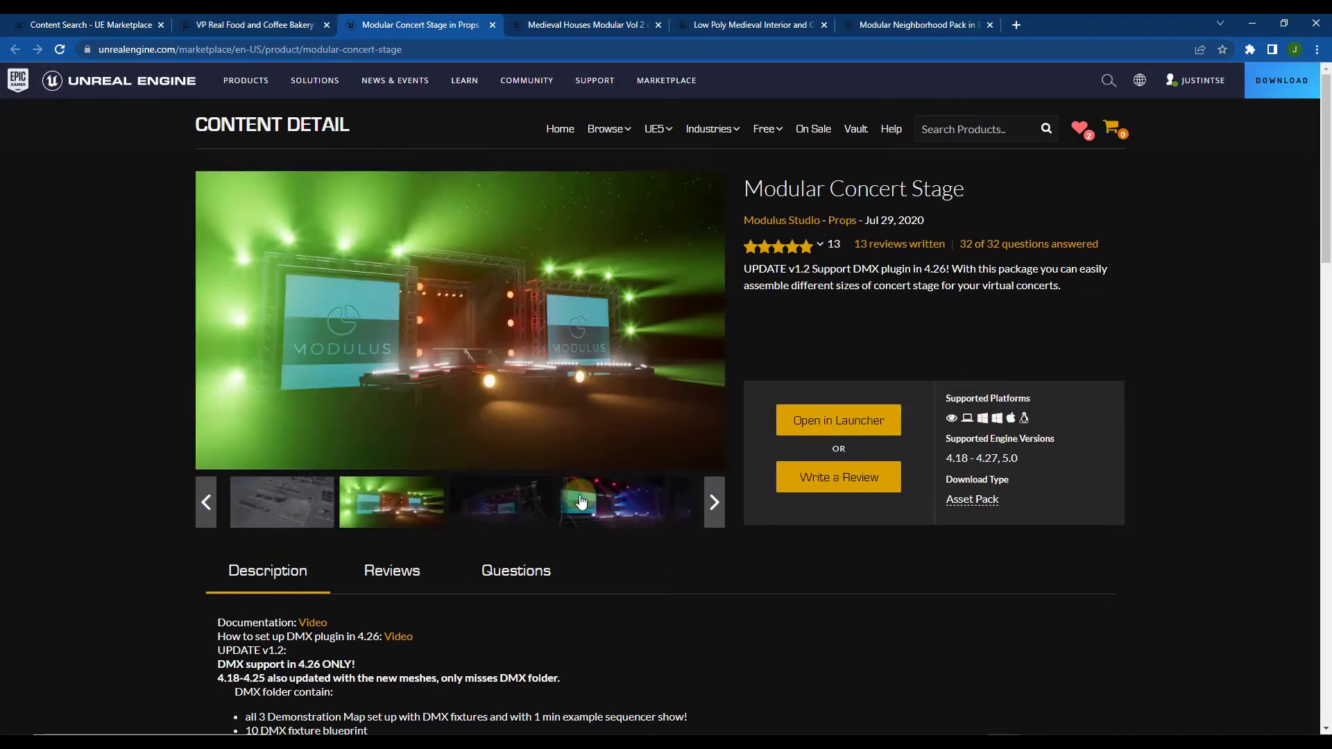
pyautogui.click(479, 508)
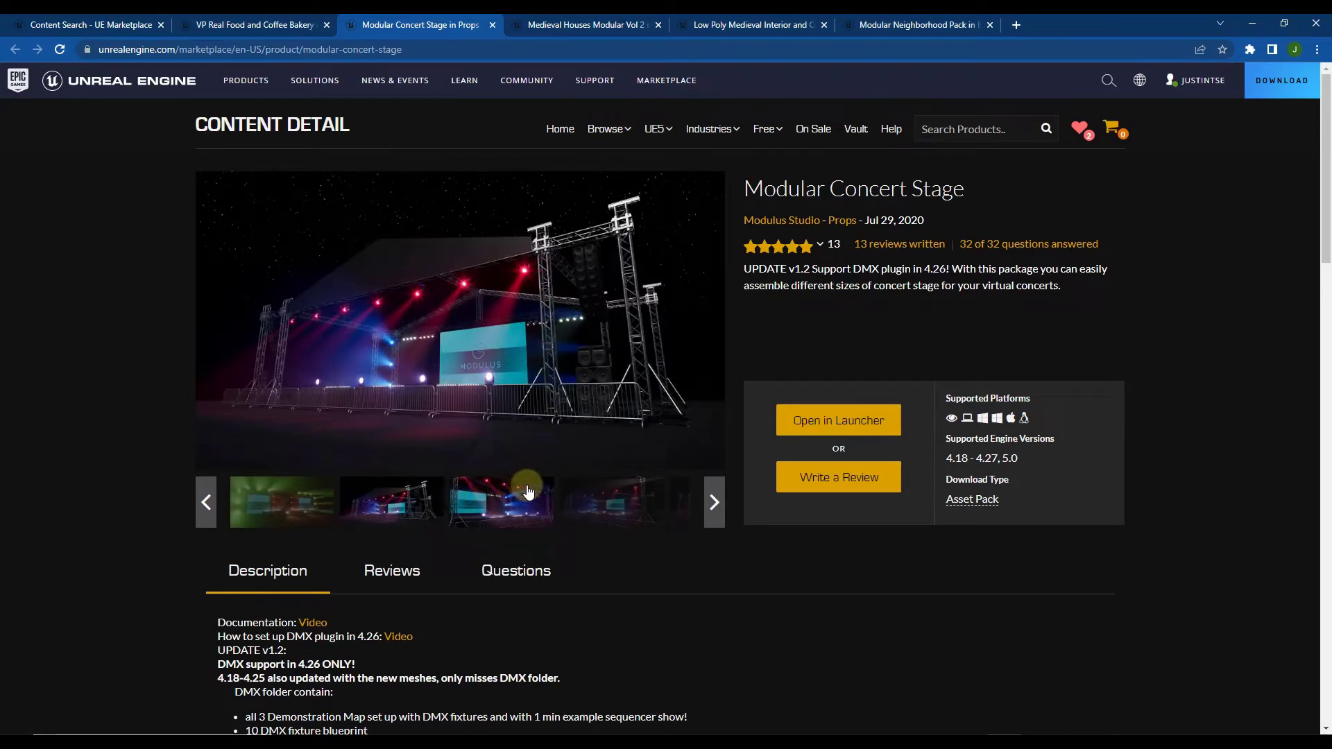
# - Open the Medieval Houses Modular Vol 2 product page and look through its asset overview and house preview images
pyautogui.click(585, 25)
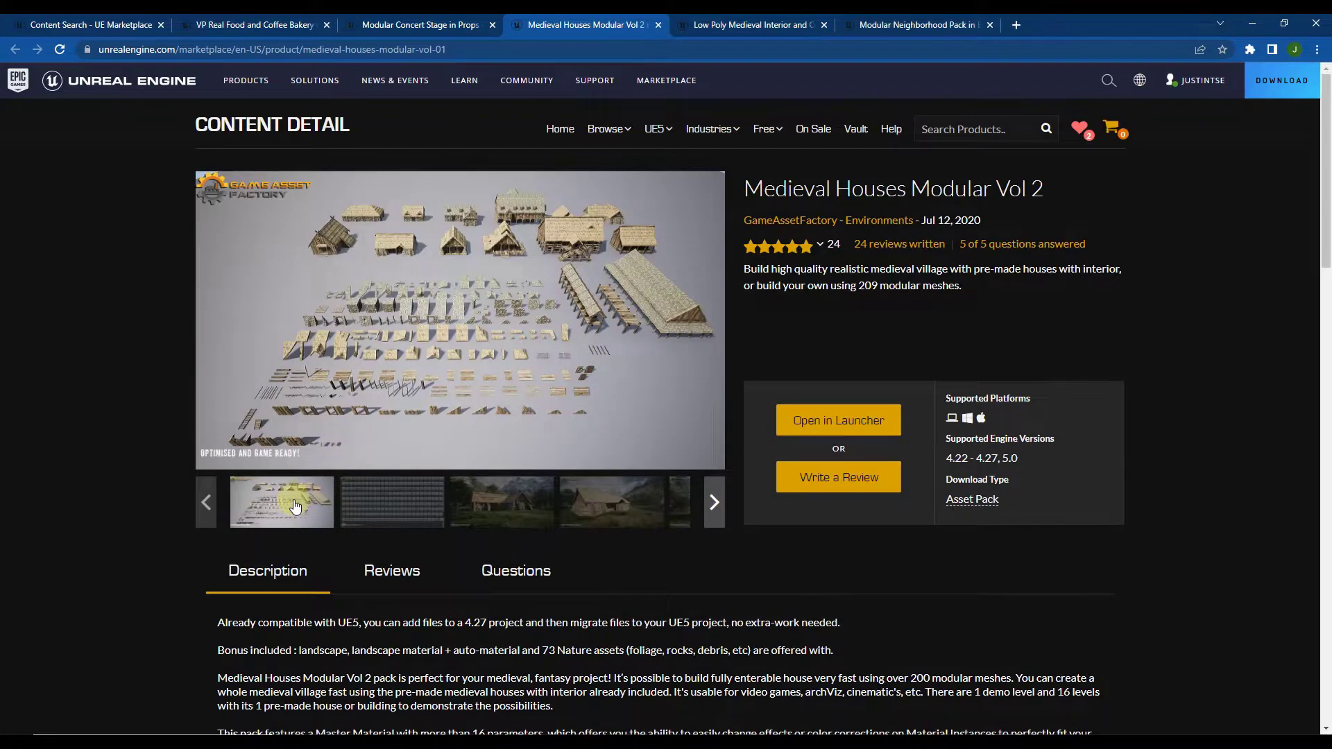
pyautogui.click(394, 509)
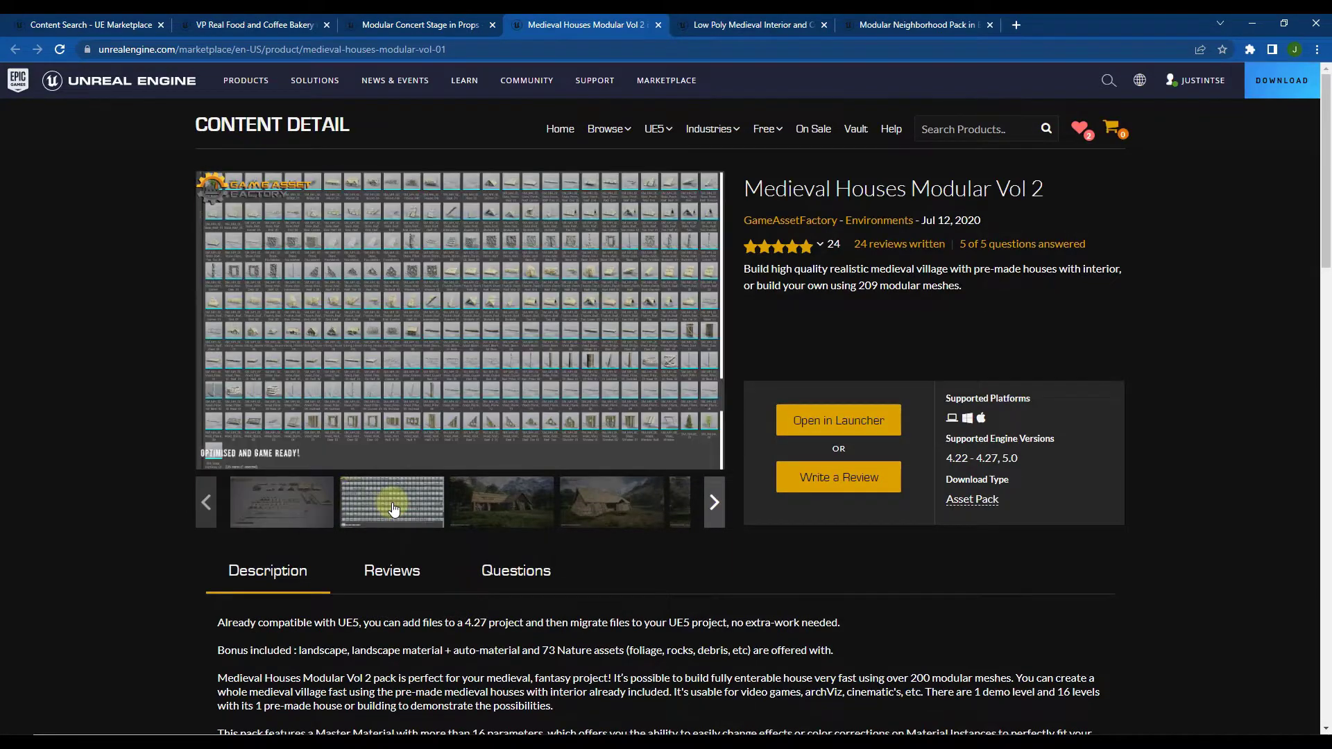
pyautogui.click(493, 501)
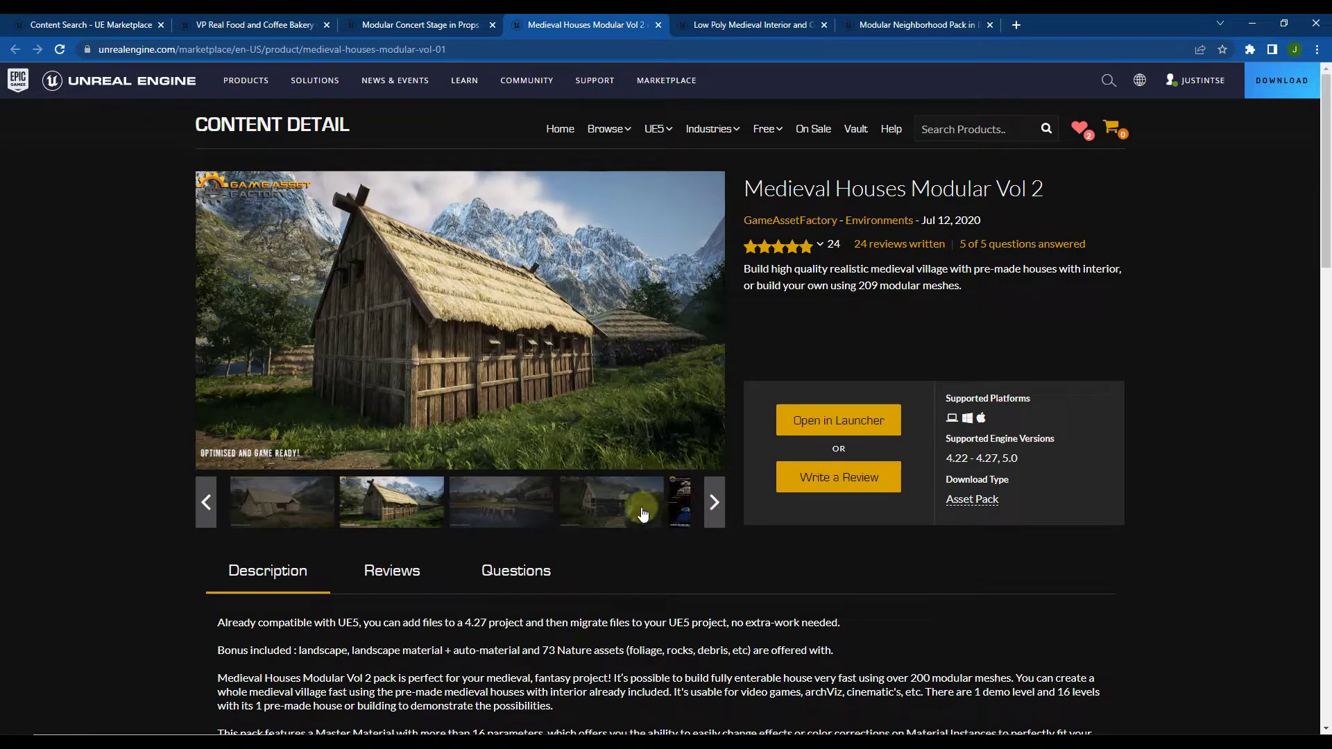
pyautogui.click(681, 506)
pyautogui.click(509, 512)
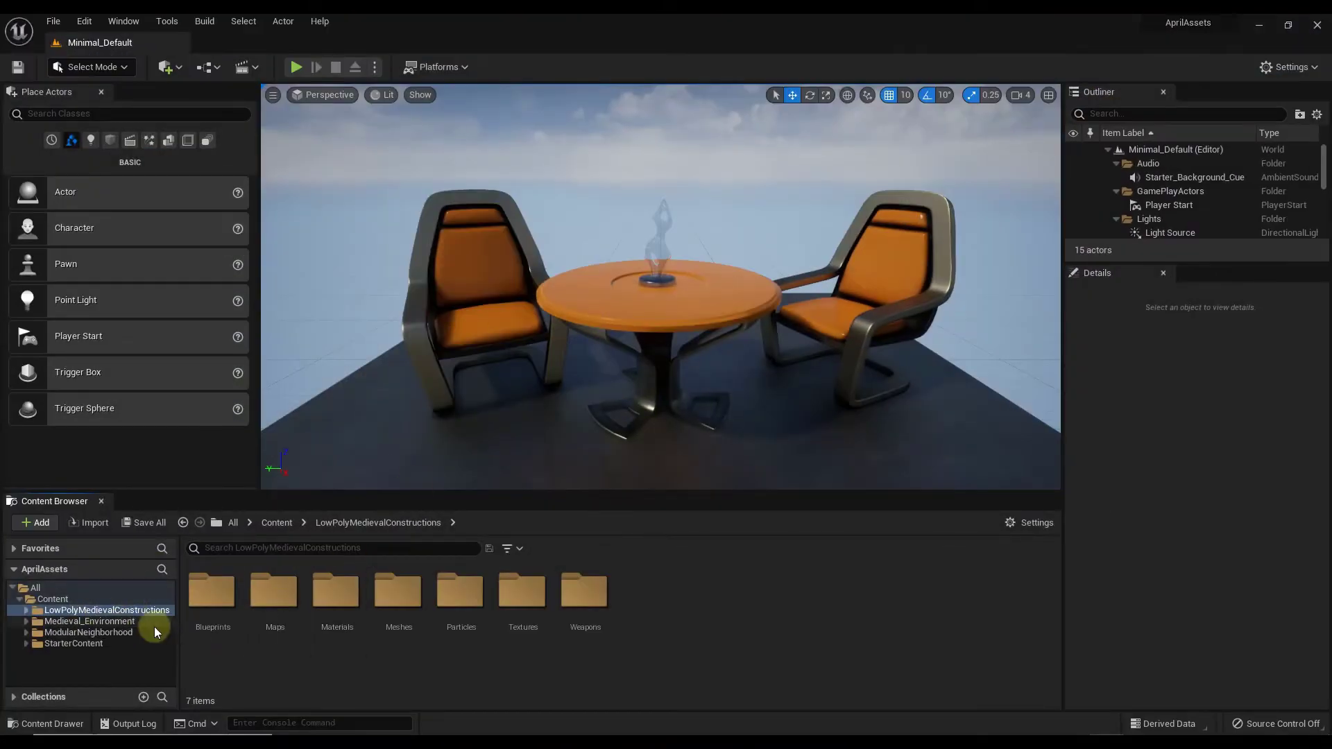
# - Switch to Unreal Editor and open the MH_02_Demo_Scene_Day map from the Maps folder of Medieval_Houses_Vol2
pyautogui.click(101, 621)
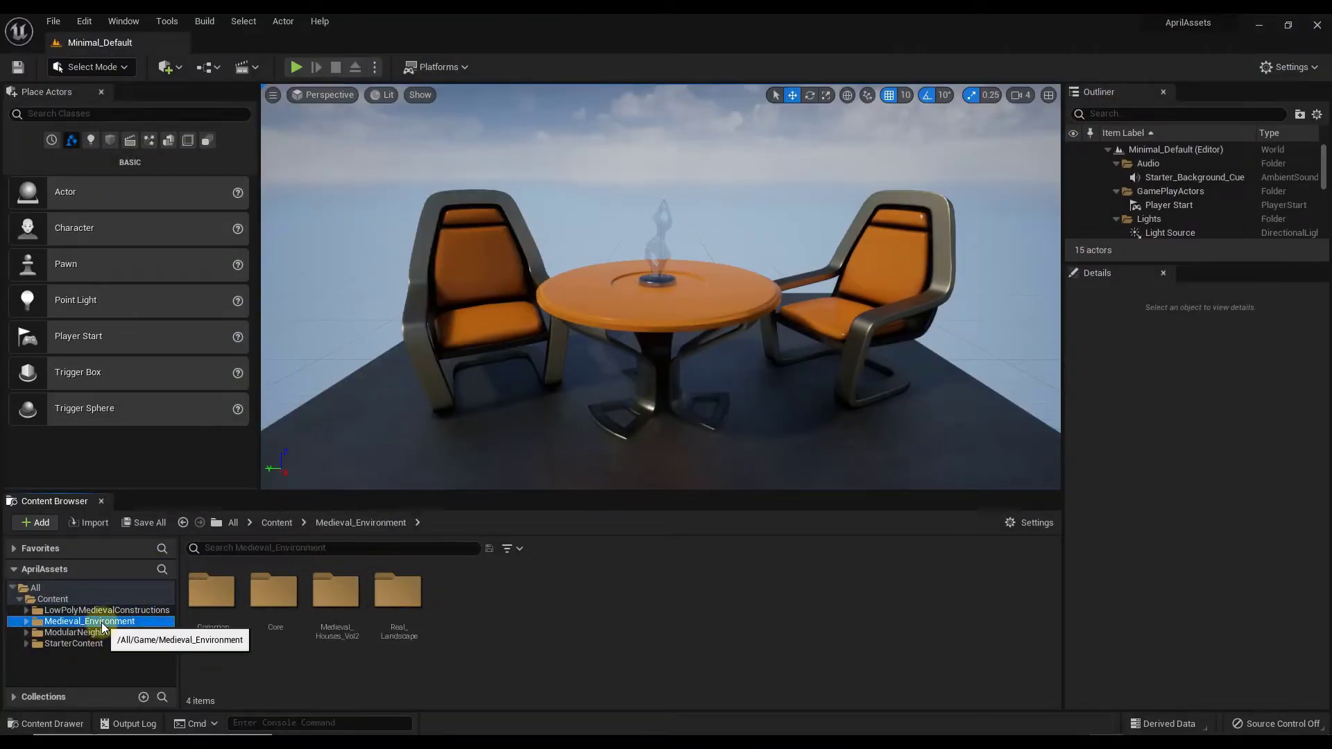
pyautogui.doubleClick(345, 597)
pyautogui.doubleClick(270, 595)
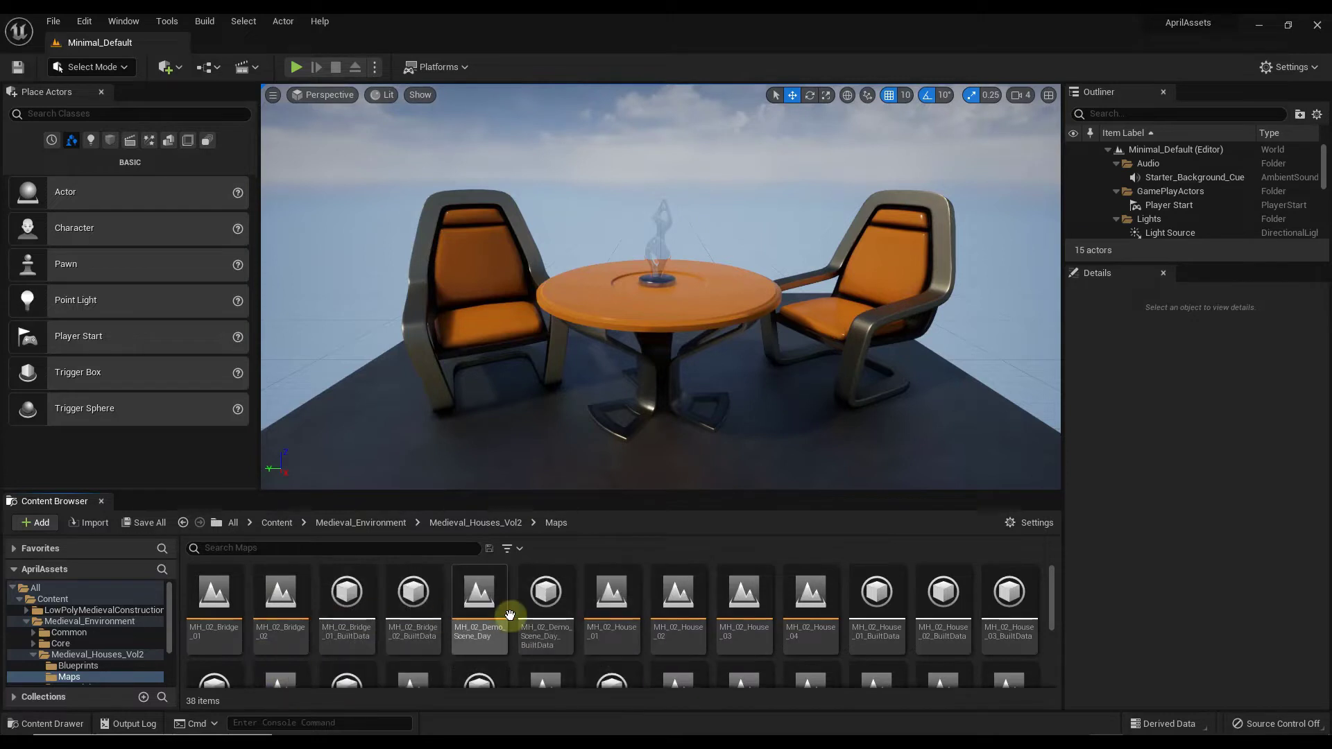
pyautogui.doubleClick(485, 593)
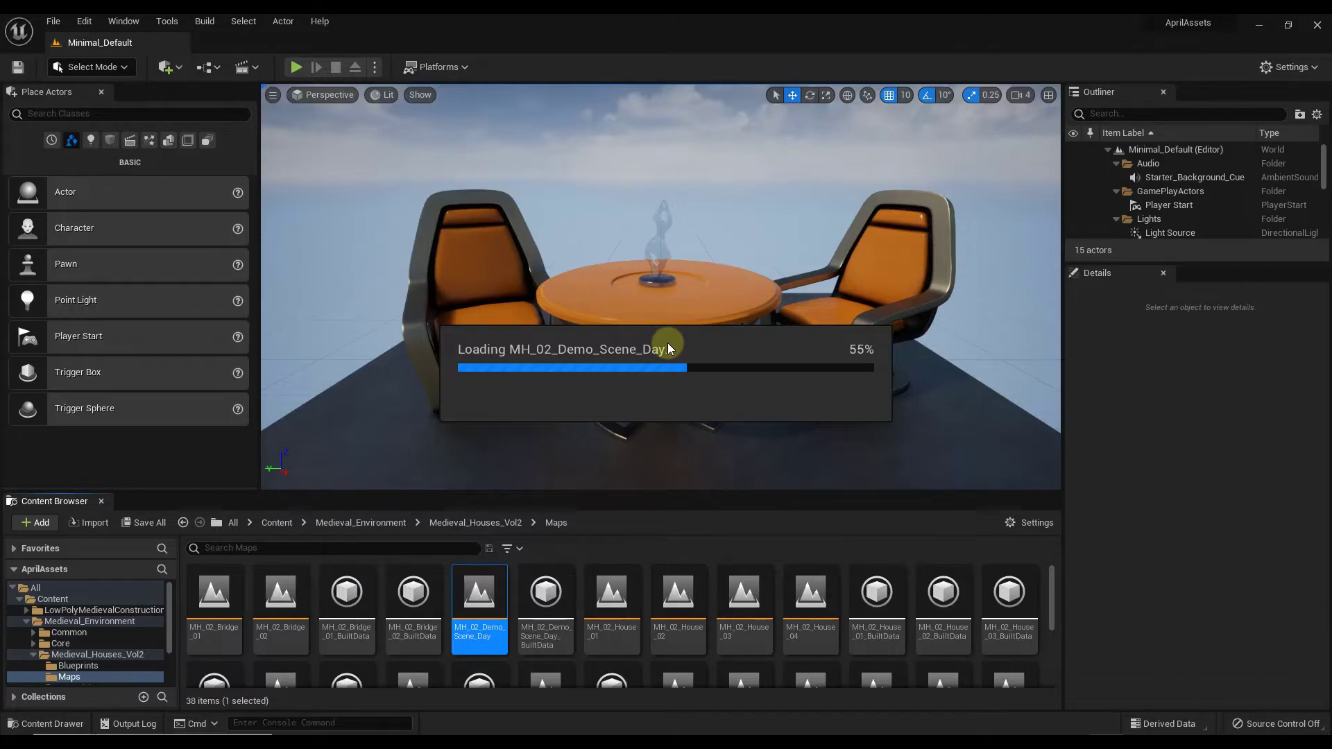
# - Fly through the medieval village and examine its thatched houses up close, selecting and framing the raised Viking house
pyautogui.moveTo(668, 343); pyautogui.dragTo(959, 438)
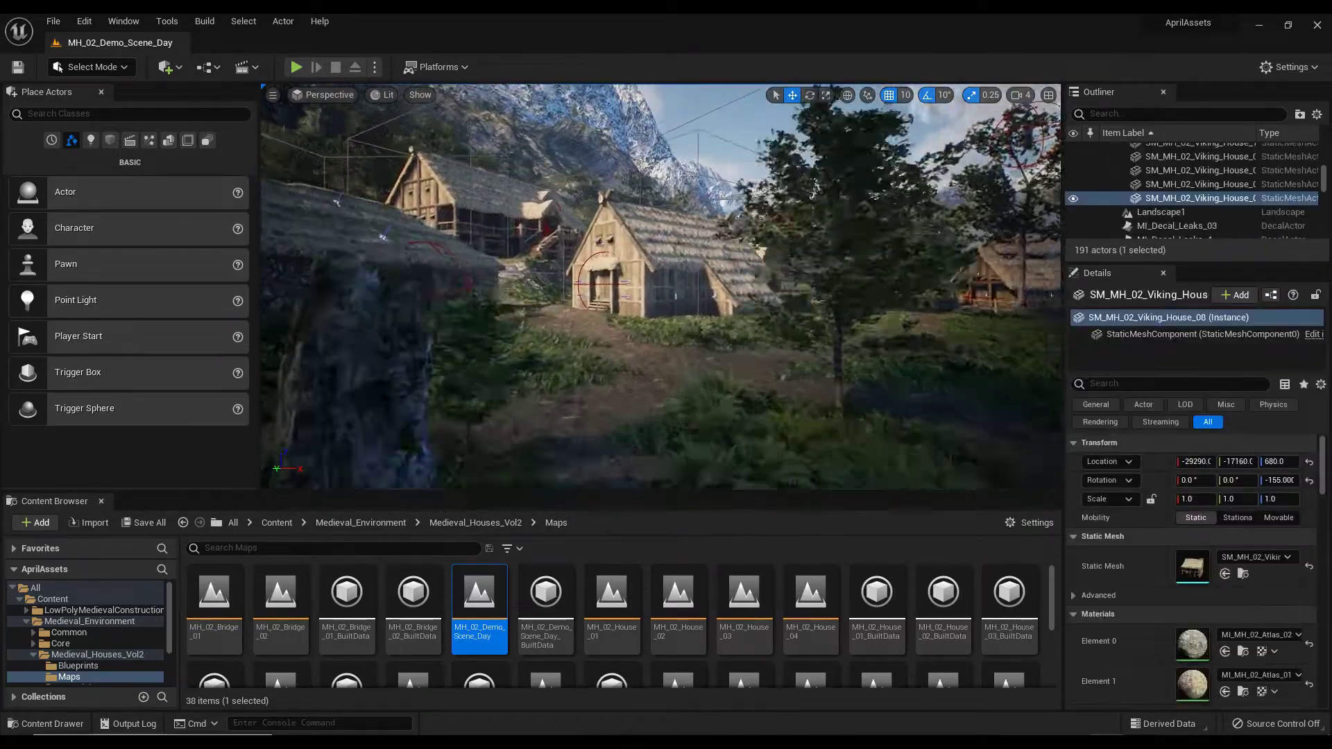
pyautogui.press('w')
pyautogui.press('w')
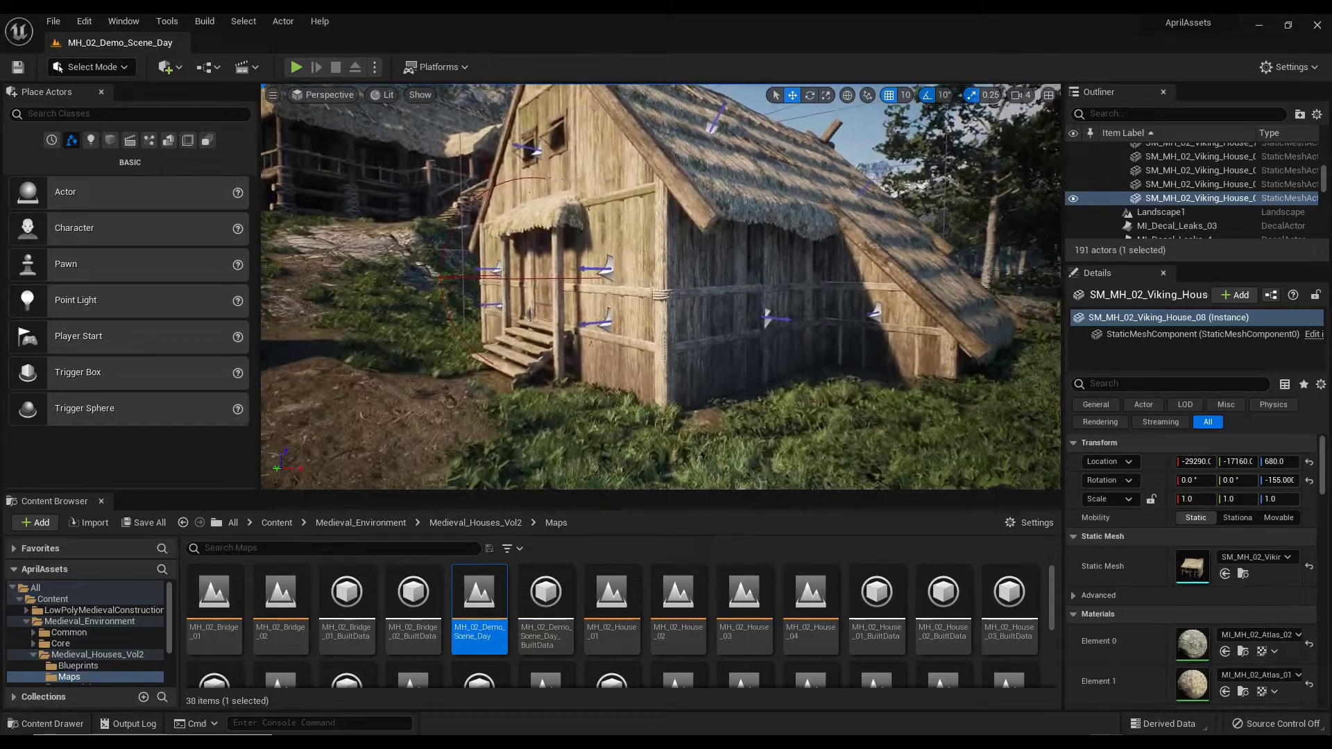
pyautogui.click(869, 255)
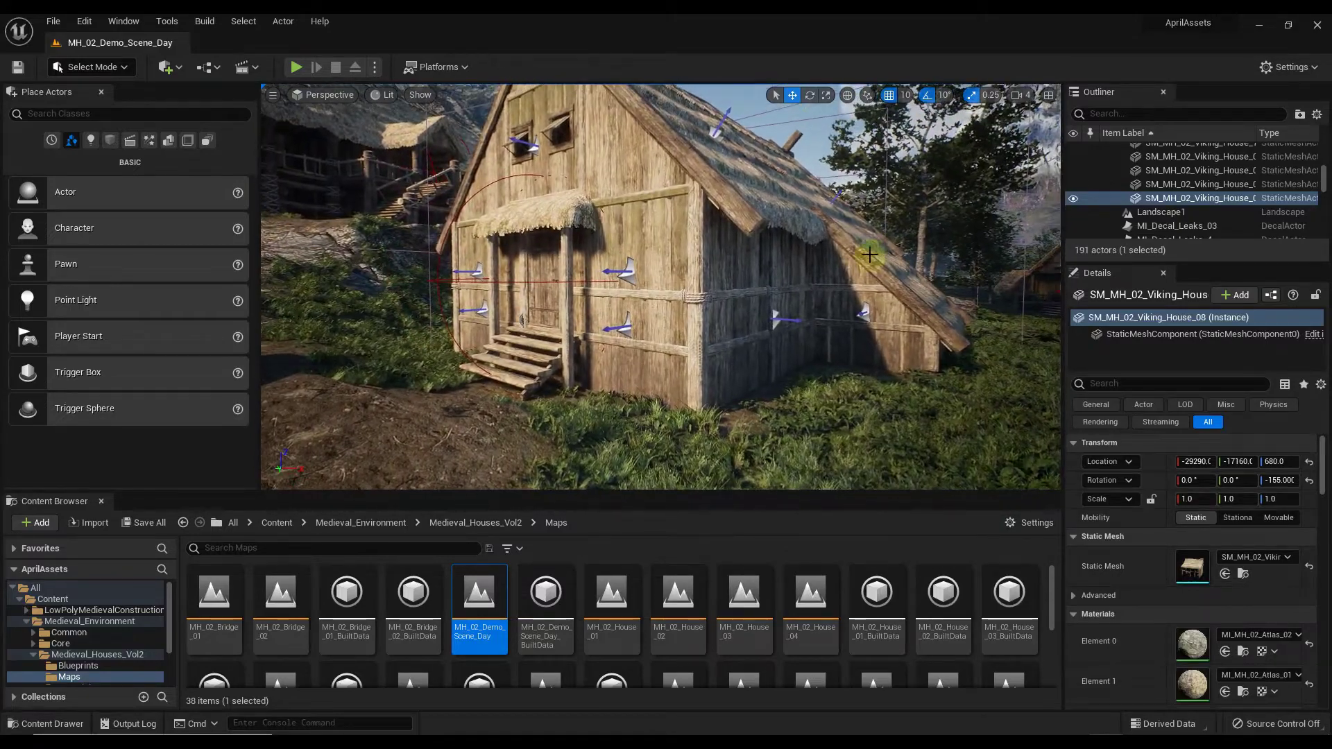
pyautogui.click(648, 274)
pyautogui.press('f')
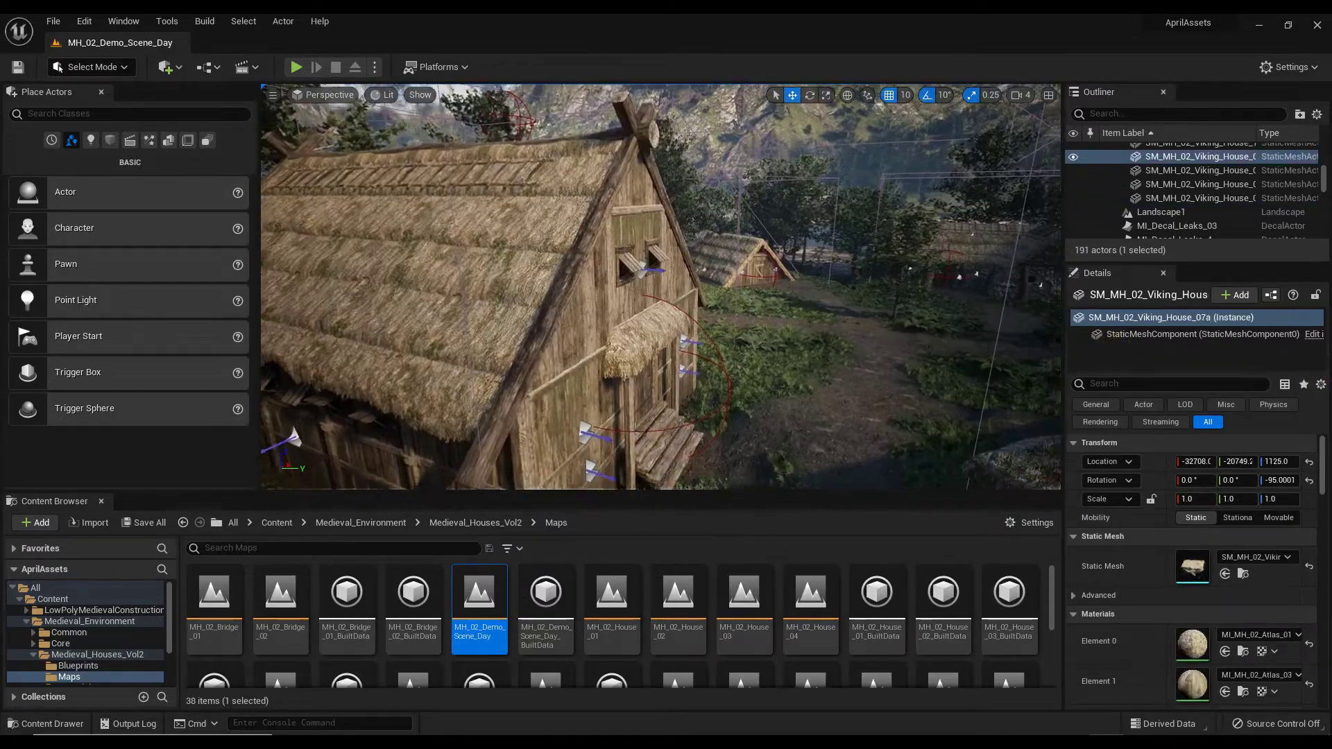
pyautogui.moveTo(1015, 419); pyautogui.dragTo(487, 273)
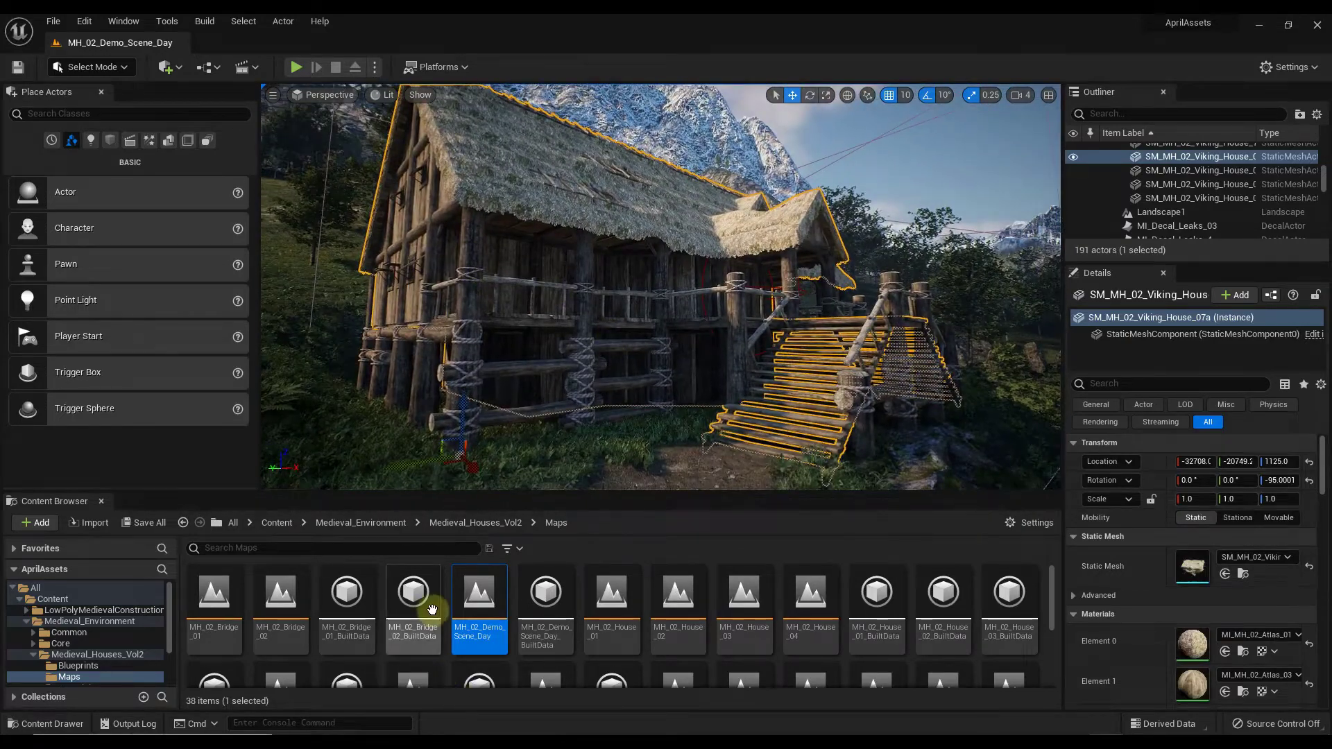
# - Open the MH_02_Overview map and examine its modular pieces and pre-made houses, selecting SM_MH_02_Viking_House_07a
pyautogui.scroll(-2, 431, 609)
pyautogui.moveTo(694, 348); pyautogui.dragTo(705, 343)
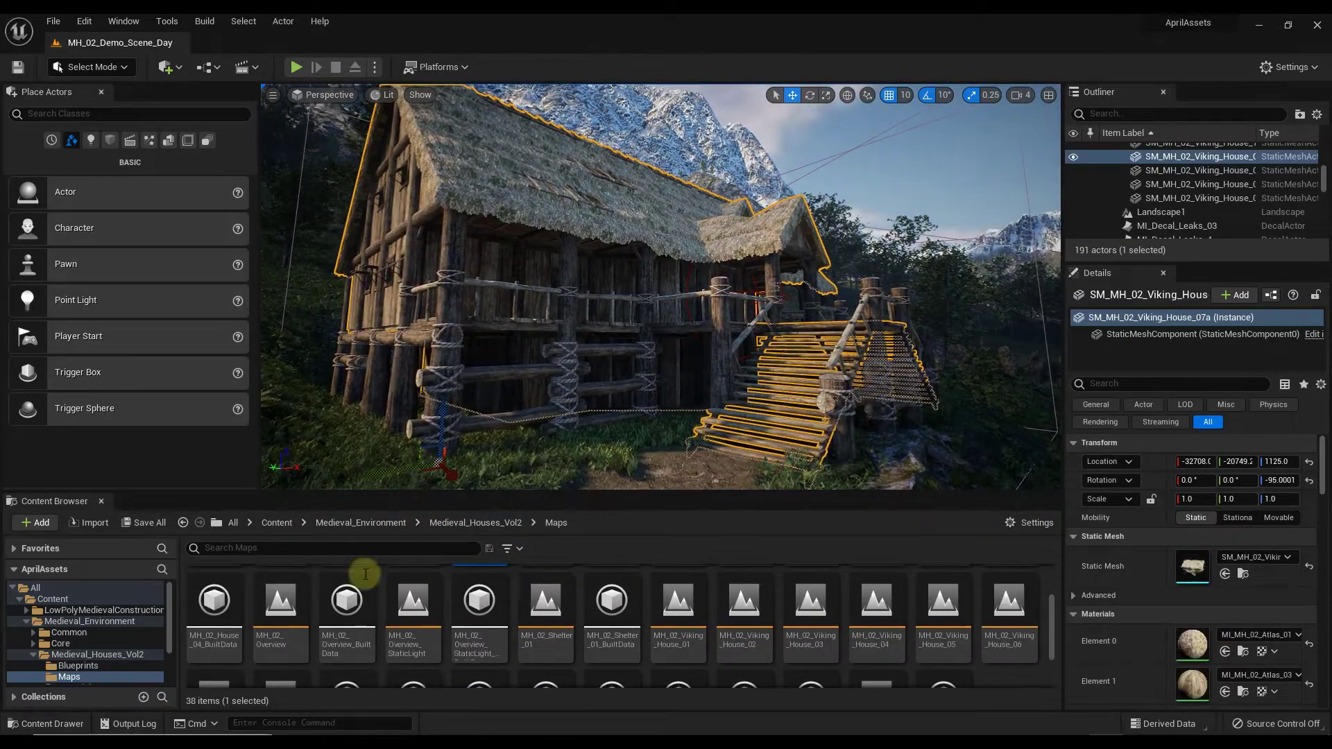
pyautogui.doubleClick(282, 614)
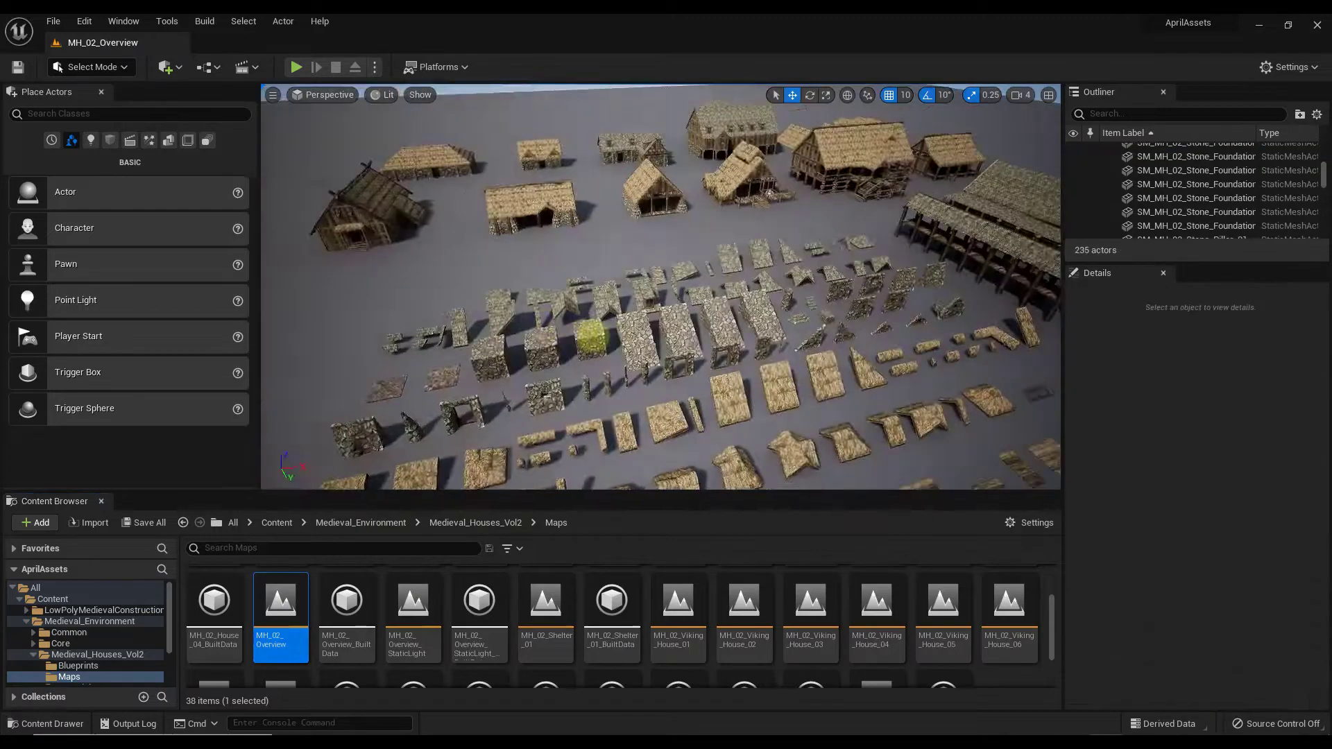
pyautogui.moveTo(595, 336); pyautogui.dragTo(719, 288)
pyautogui.click(628, 186)
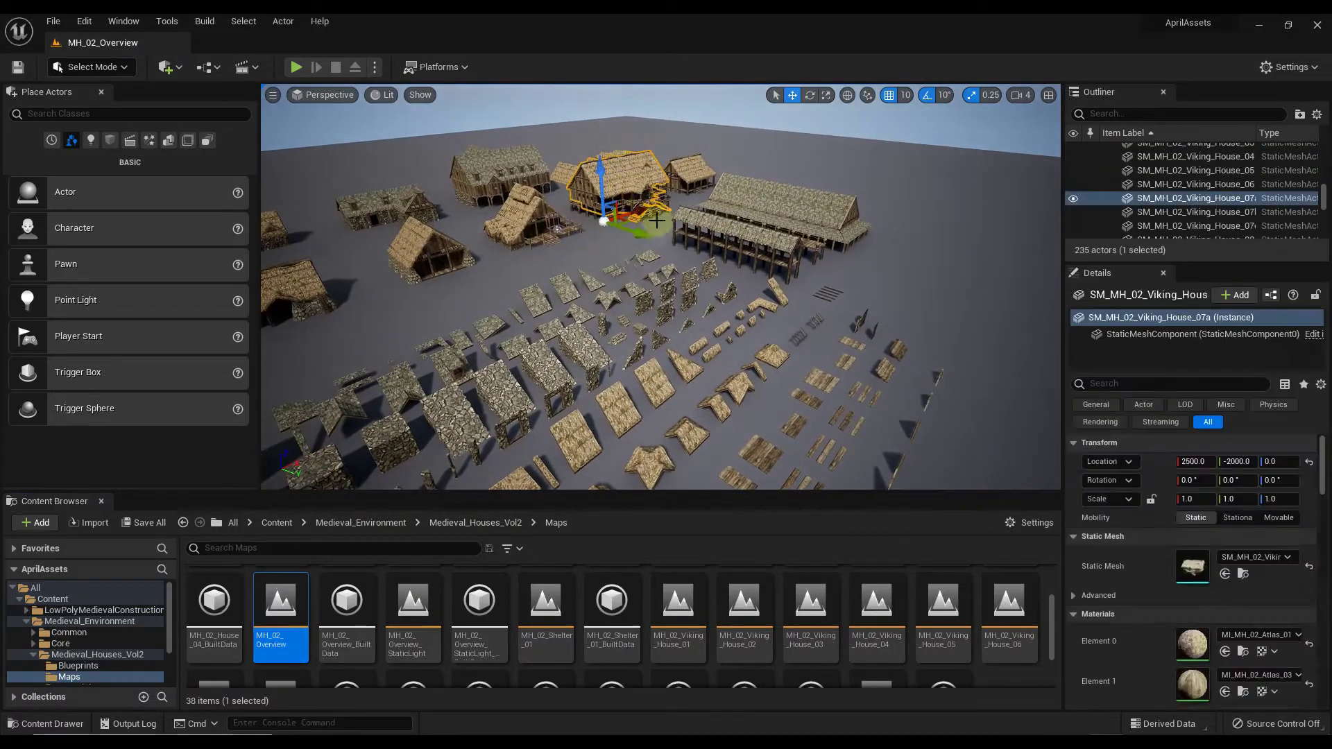
pyautogui.moveTo(657, 221); pyautogui.dragTo(610, 222)
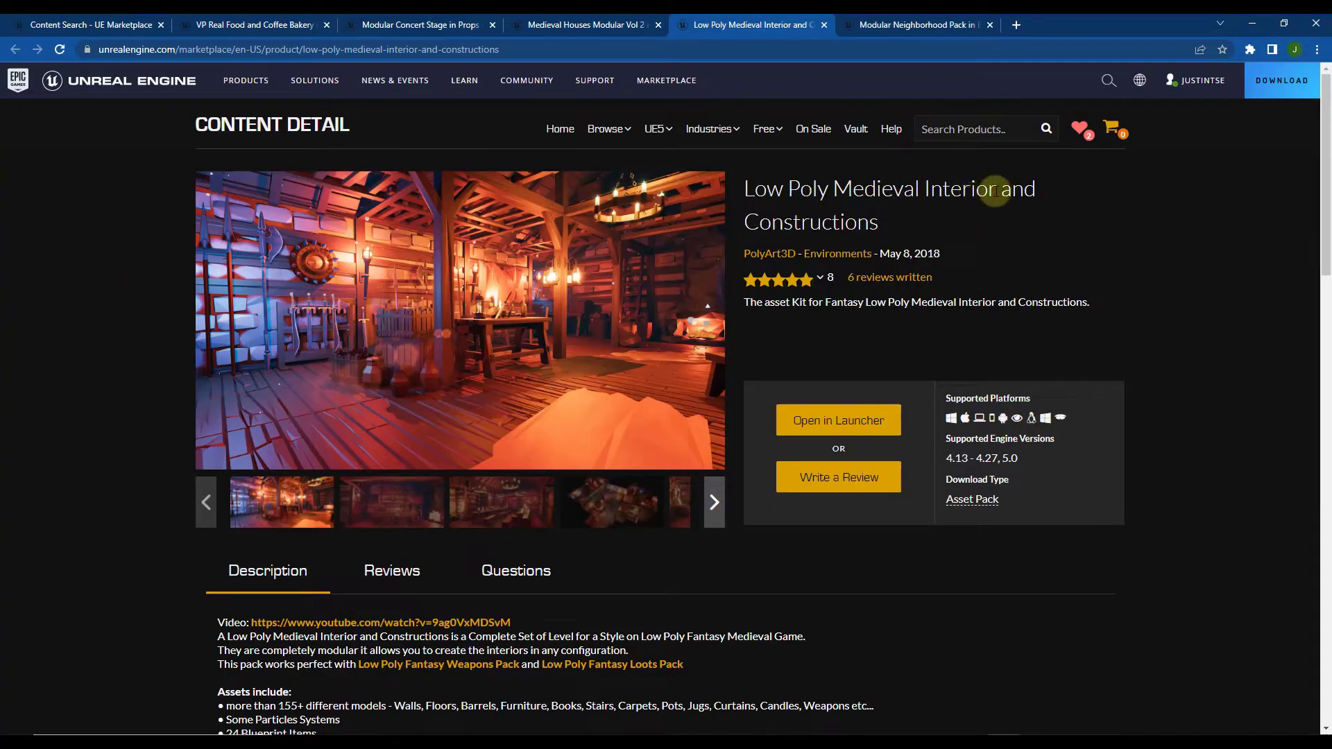
# - Switch to the browser and read the Low Poly Medieval Interior and Constructions description while checking its preview images
pyautogui.scroll(-1, 1020, 205)
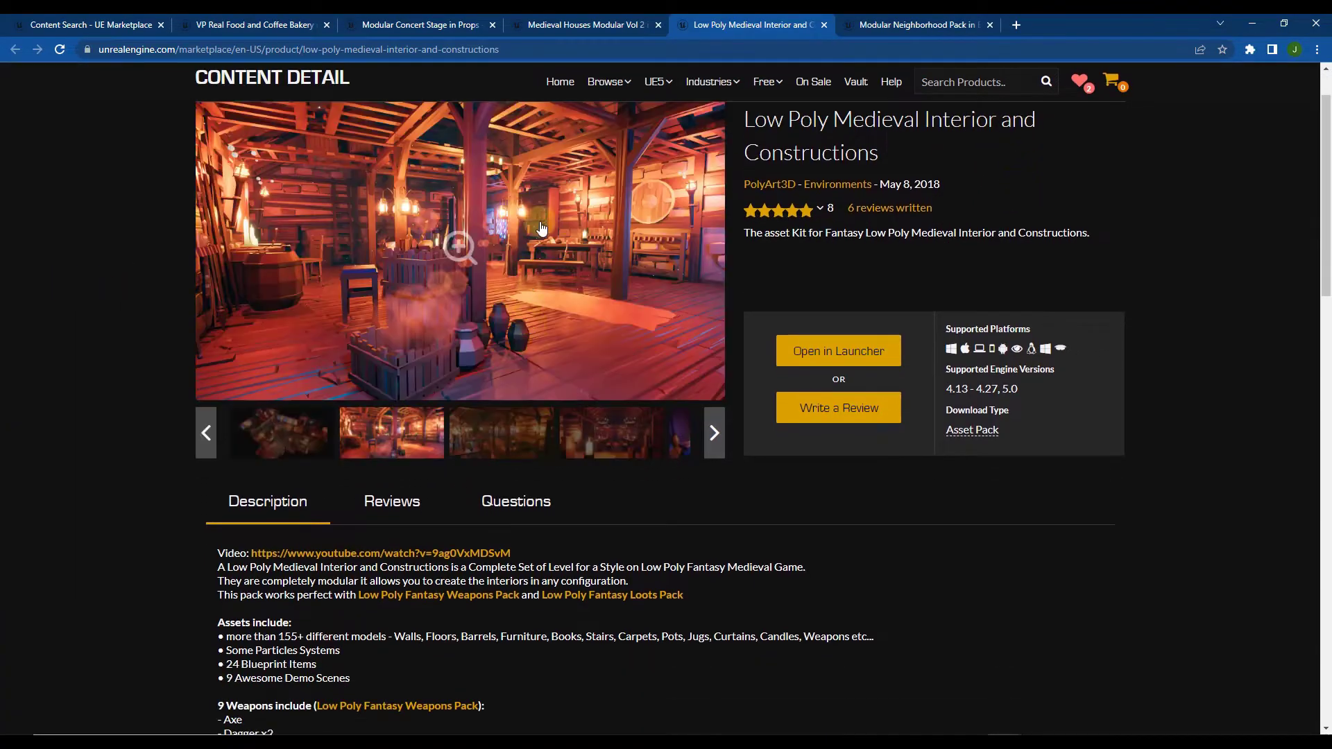
pyautogui.scroll(-3, 549, 262)
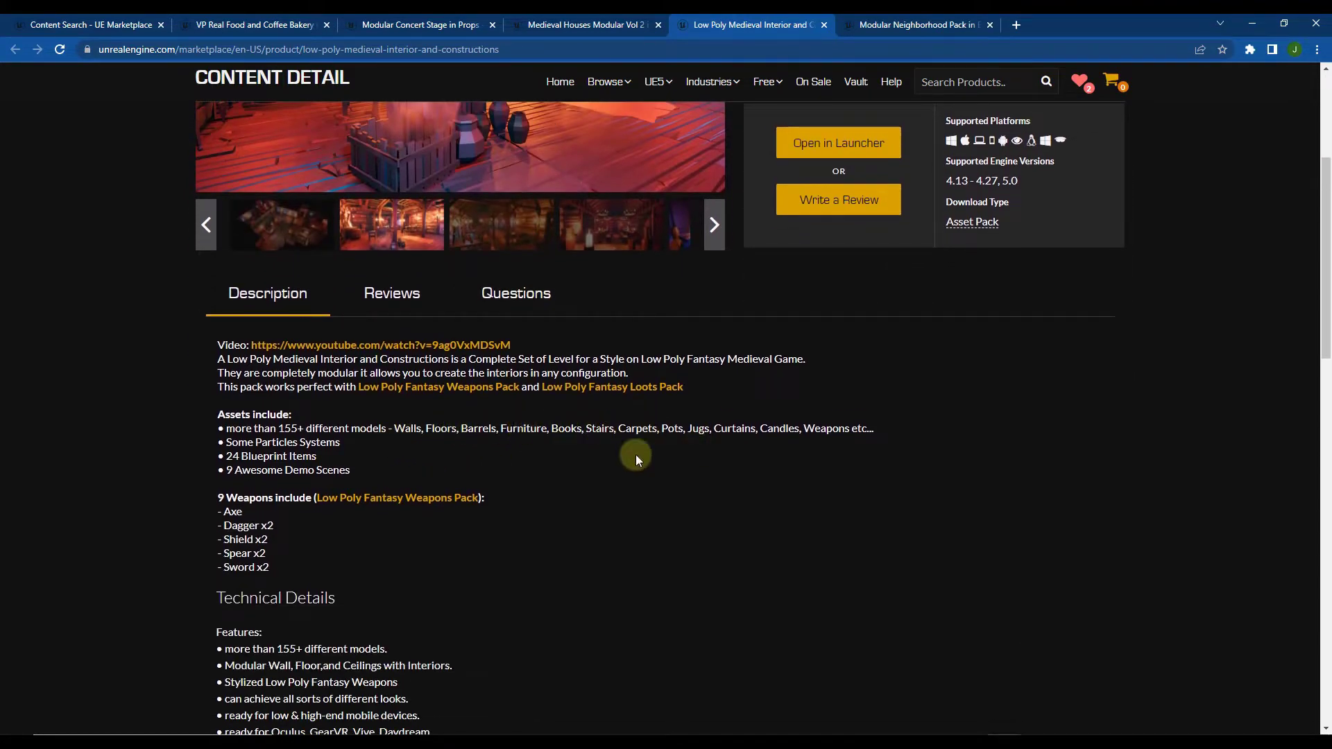
pyautogui.scroll(2, 658, 459)
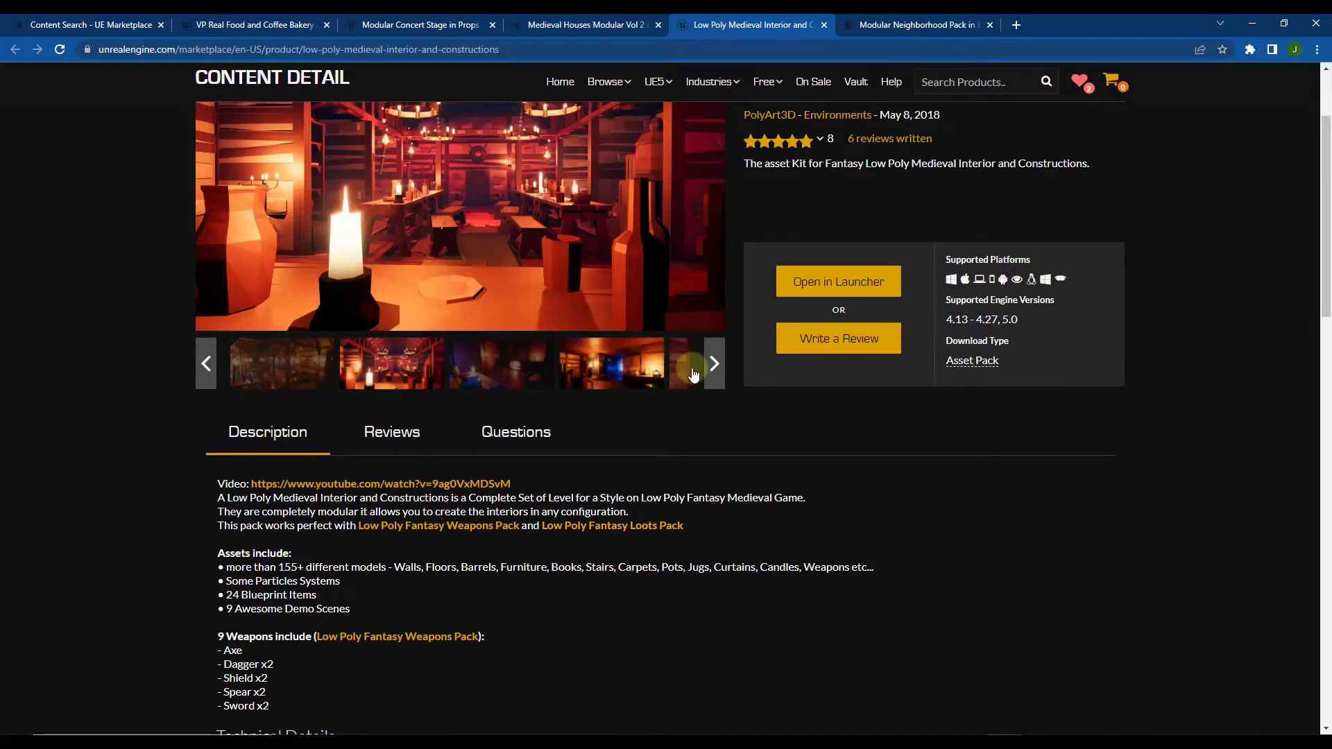
# - View the remaining Low Poly Medieval Interior and Constructions preview images through to the last asset renders
pyautogui.click(714, 367)
pyautogui.click(715, 367)
pyautogui.click(597, 368)
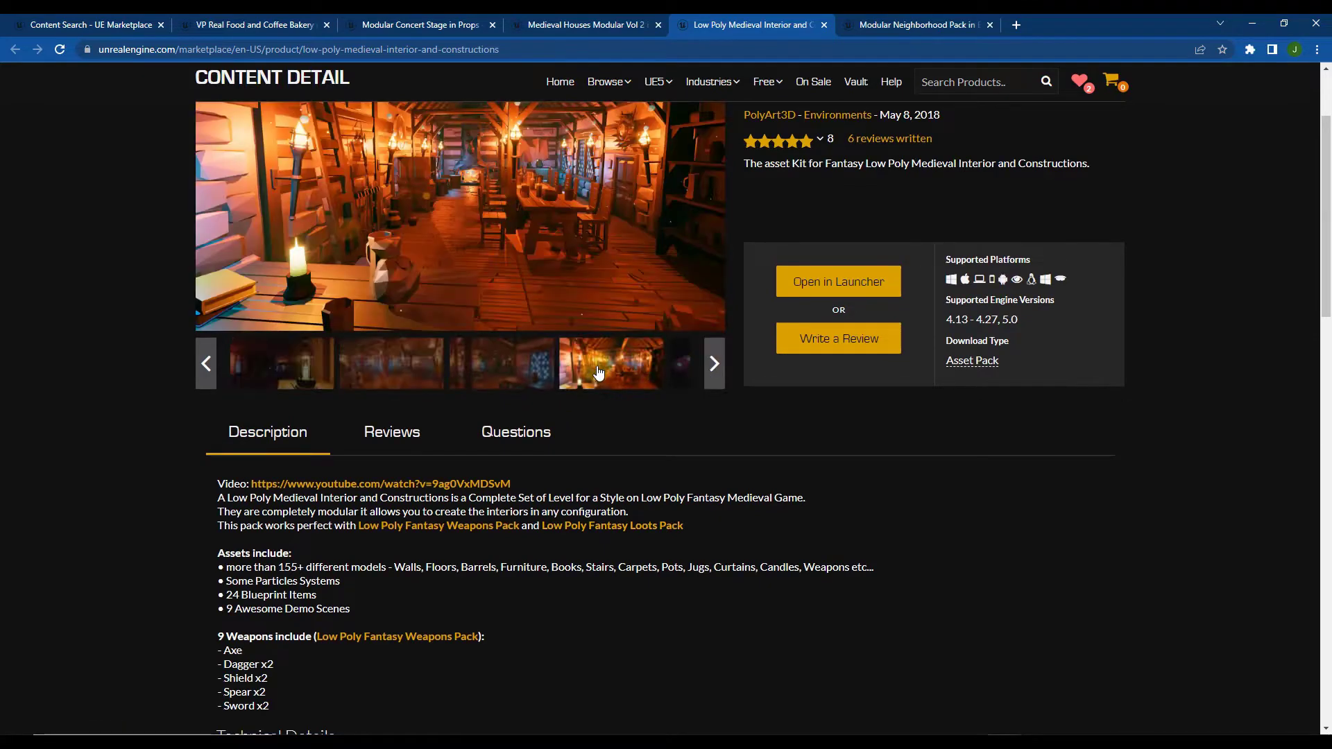
pyautogui.scroll(1, 601, 361)
pyautogui.scroll(2, 602, 368)
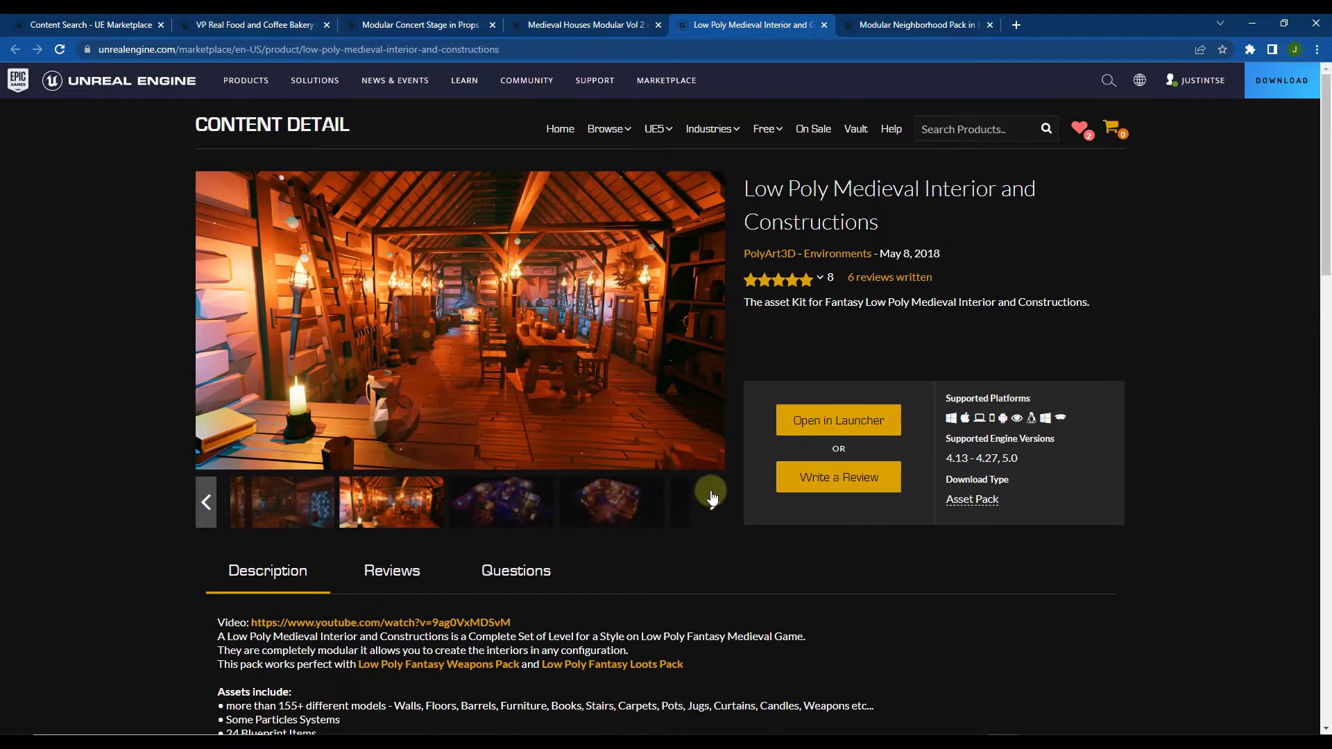
pyautogui.click(615, 510)
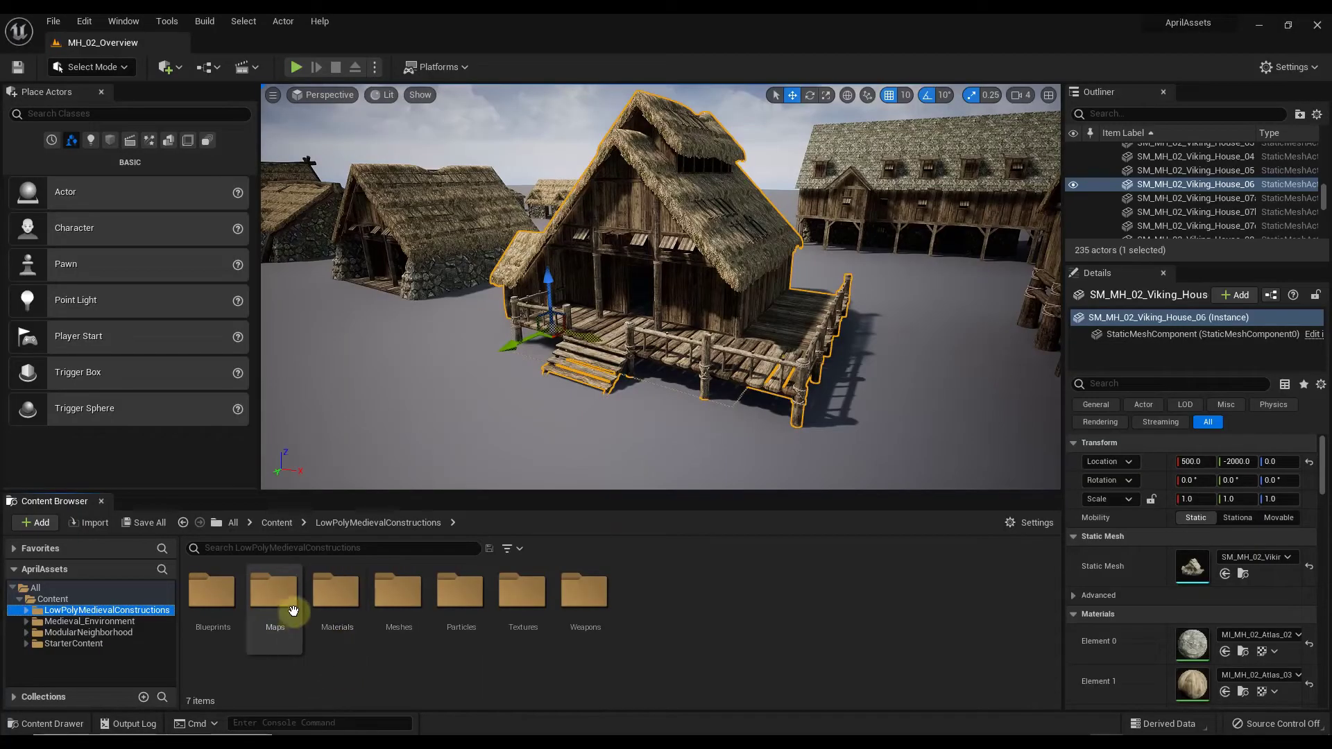
# - In Unreal Editor, open Overview_Map from the LowPolyMedievalConstructions Maps folder and examine the furniture, walls and props laid out there
pyautogui.doubleClick(284, 609)
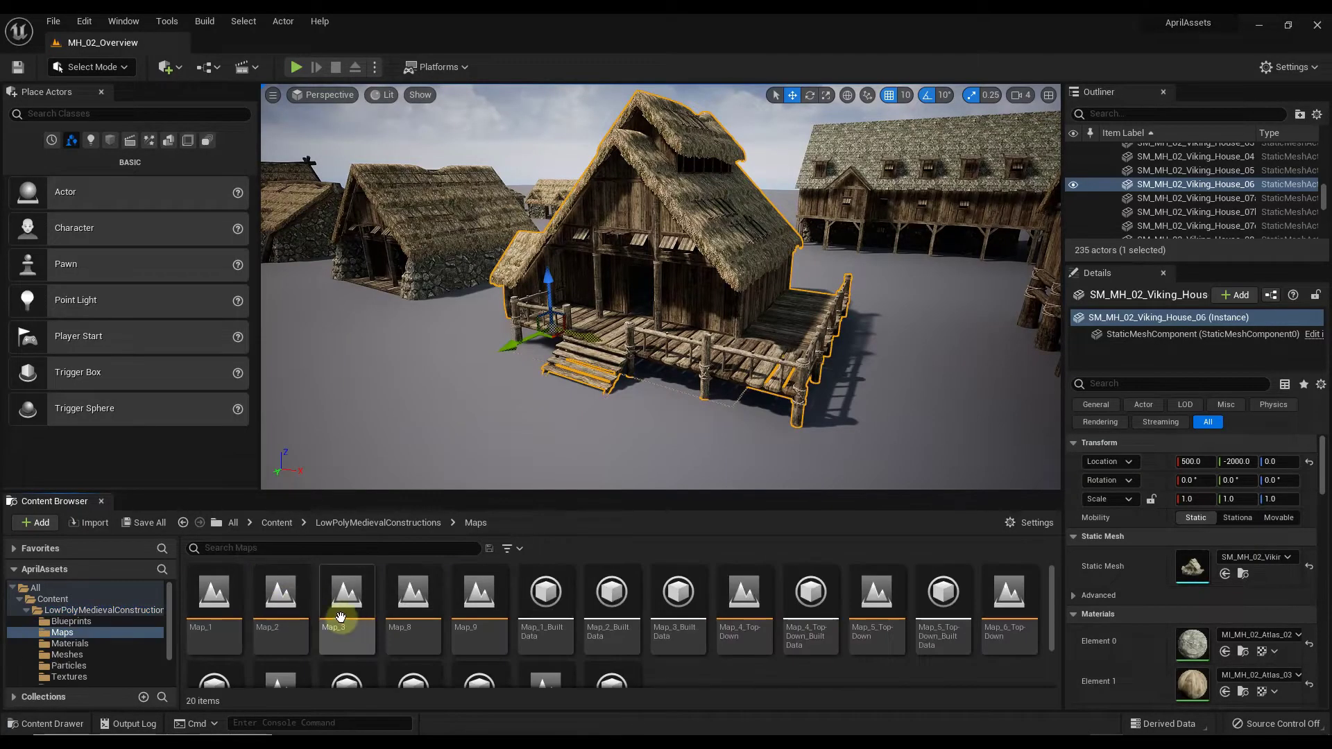
pyautogui.scroll(-2, 628, 645)
pyautogui.doubleClick(539, 636)
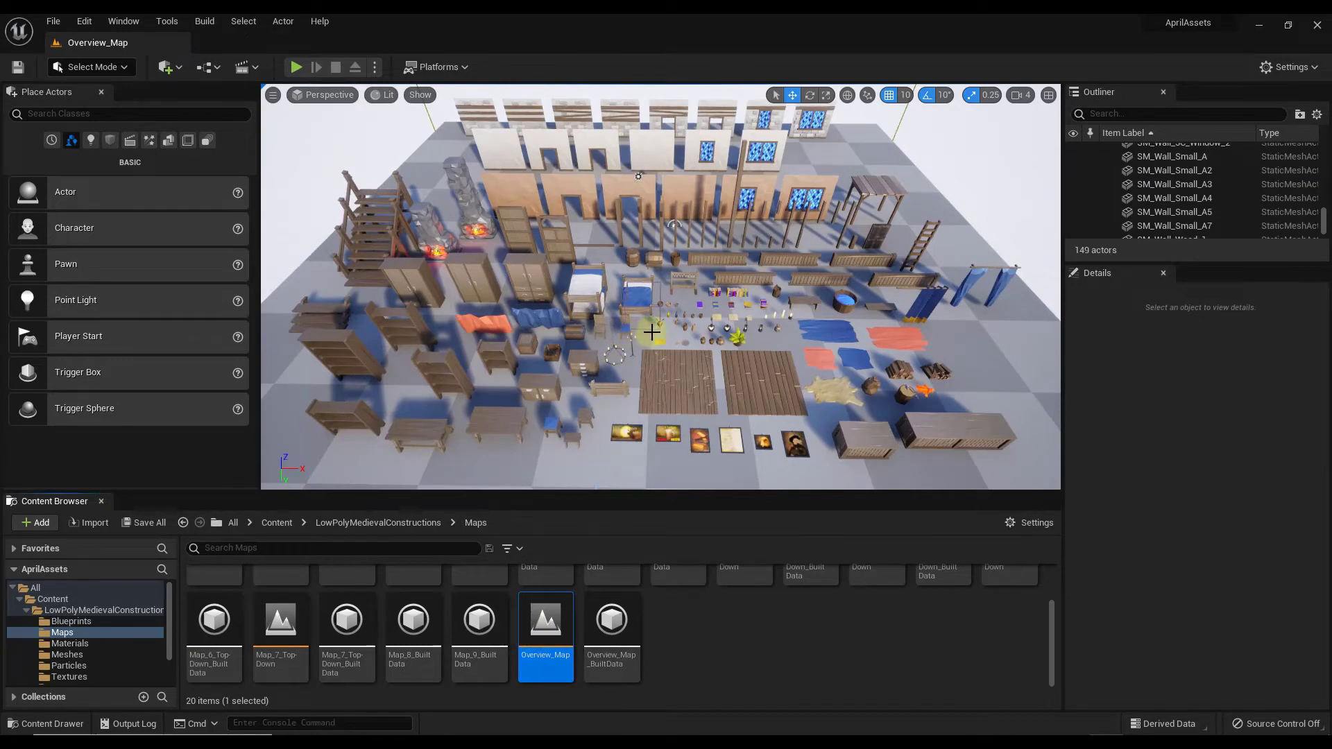
pyautogui.moveTo(713, 335); pyautogui.dragTo(752, 179)
pyautogui.moveTo(633, 177); pyautogui.dragTo(643, 173)
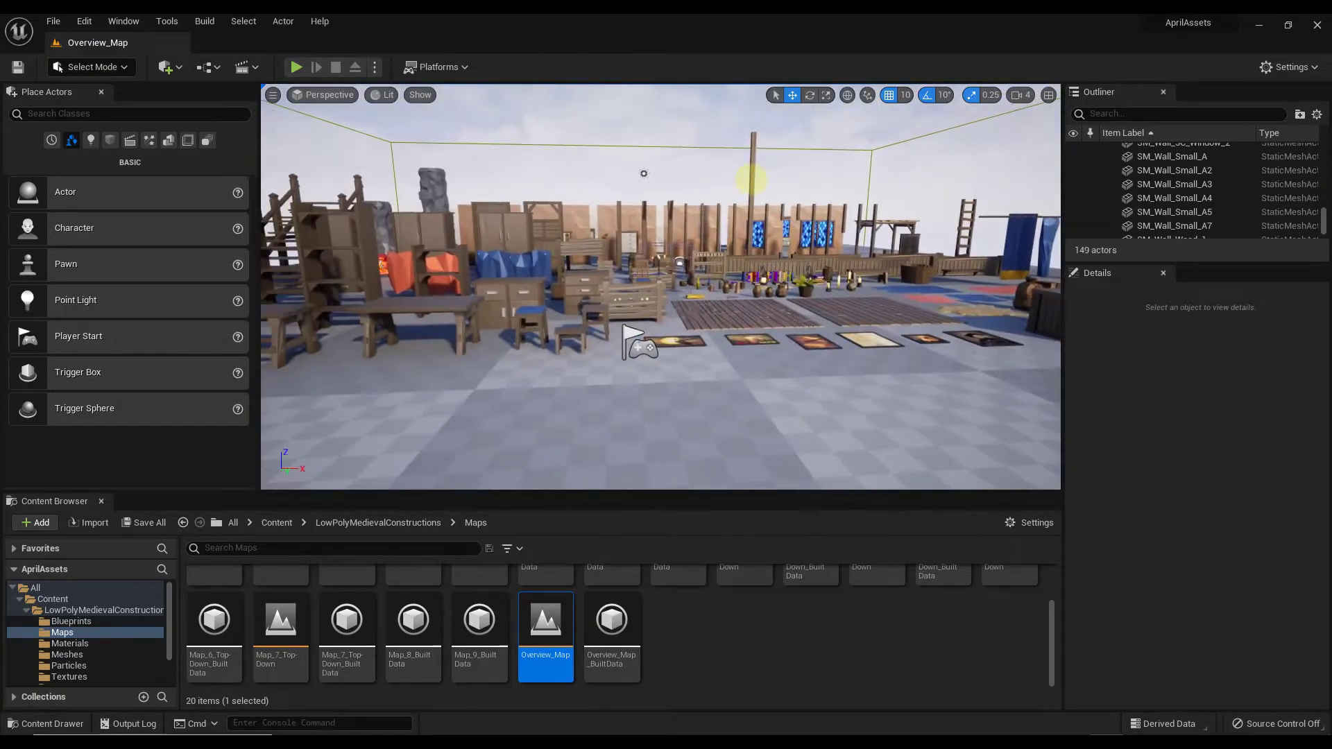
# - Open Map_1 from the same low poly maps folder and look around its medieval interior
pyautogui.scroll(1, 416, 634)
pyautogui.scroll(-1, 458, 646)
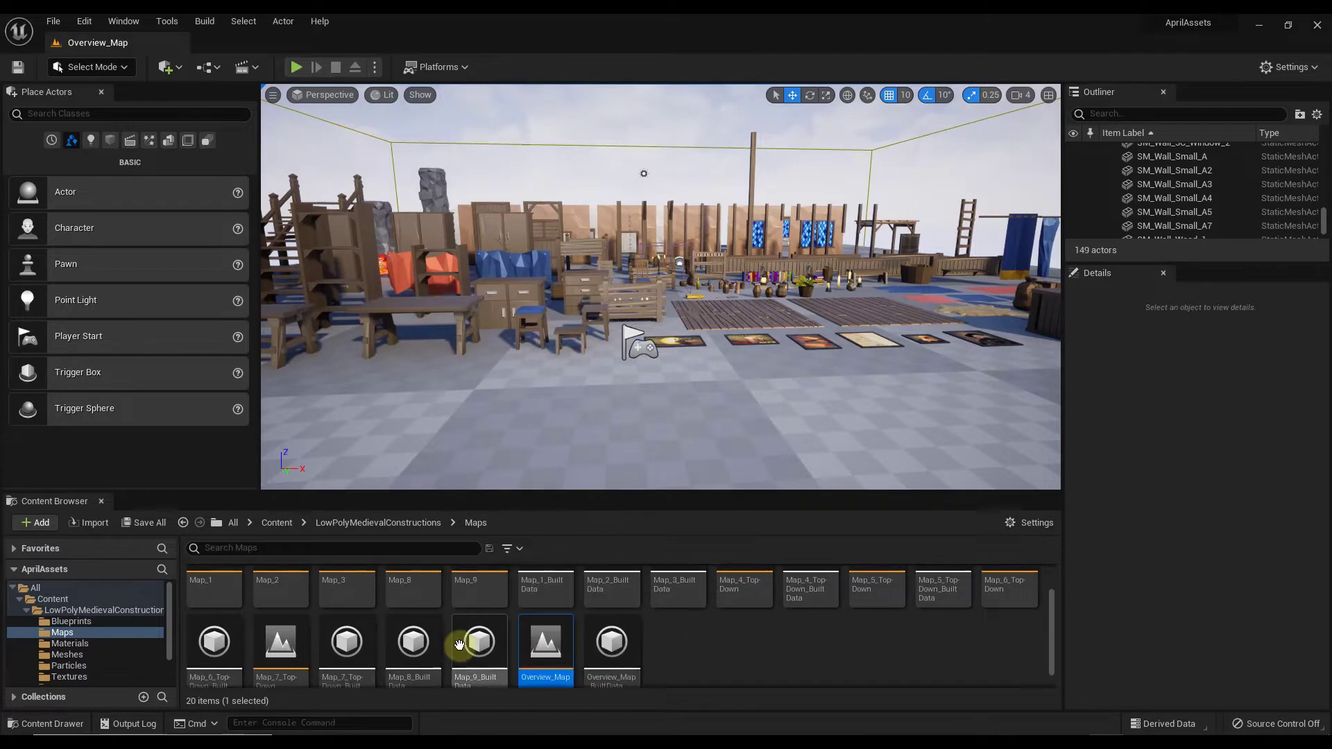
pyautogui.scroll(2, 451, 642)
pyautogui.doubleClick(212, 602)
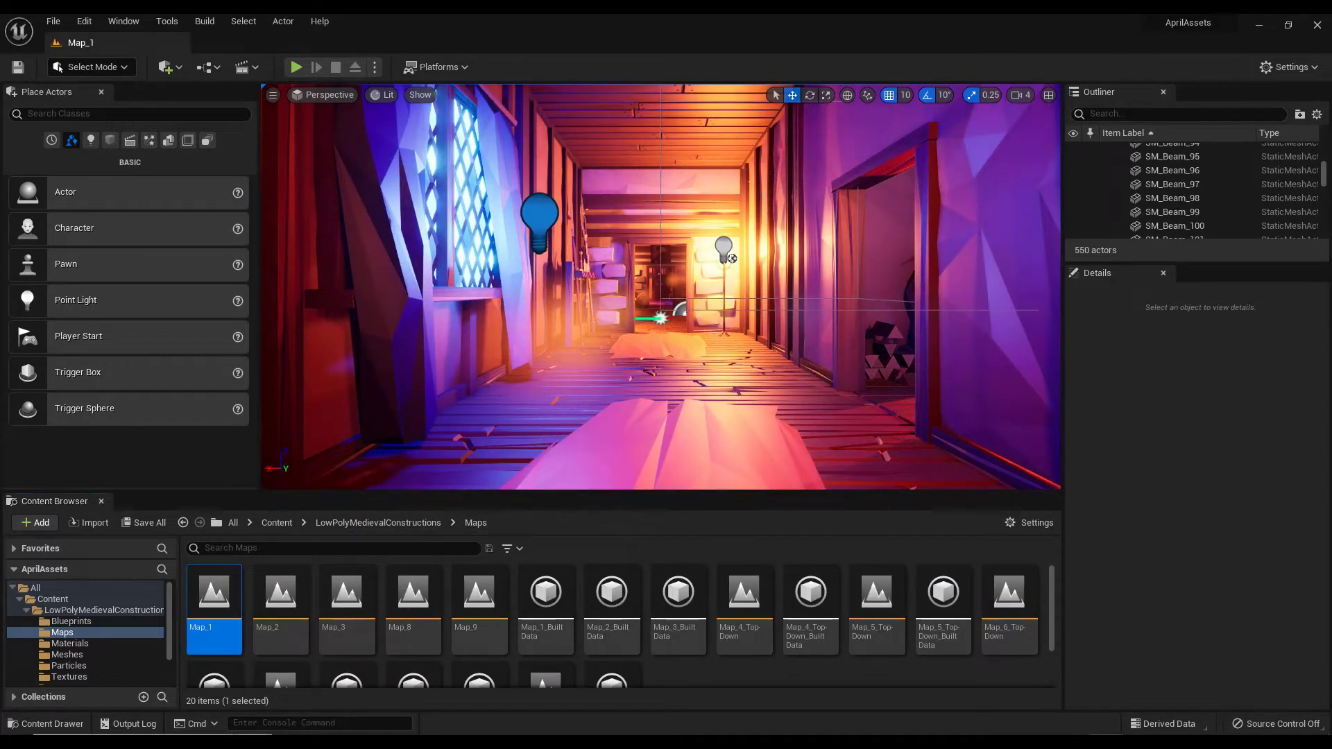
pyautogui.moveTo(715, 313); pyautogui.dragTo(591, 311)
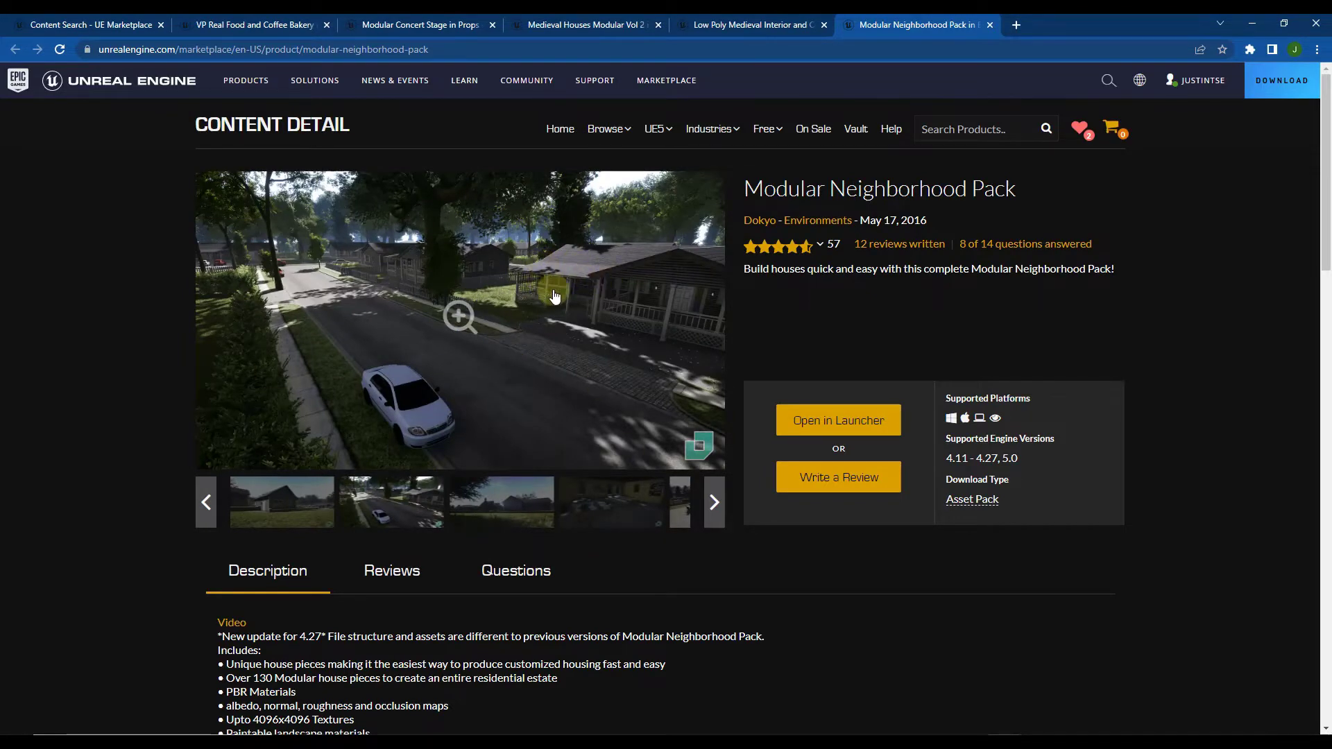
# - Read the Modular Neighborhood Pack description and technical details, checking the house pieces, furniture, props and materials included
pyautogui.scroll(-7, 557, 304)
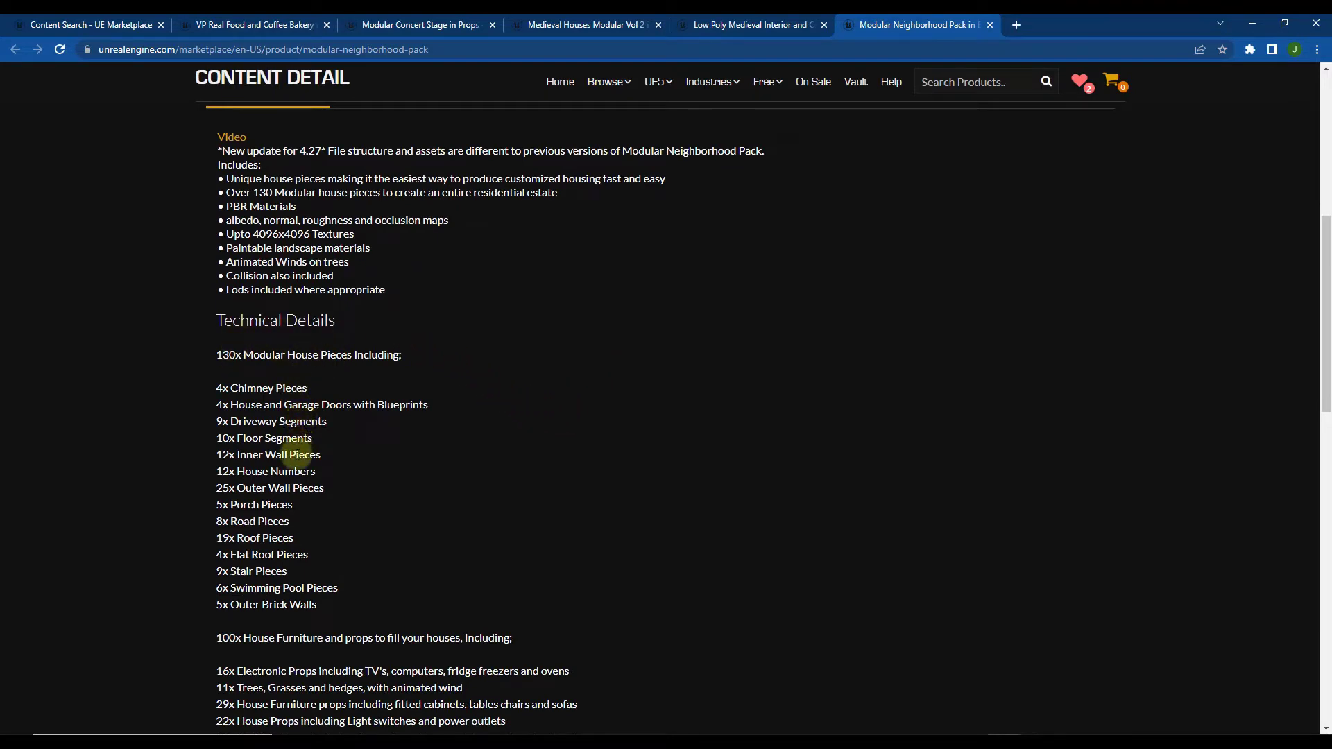
pyautogui.scroll(-4, 459, 454)
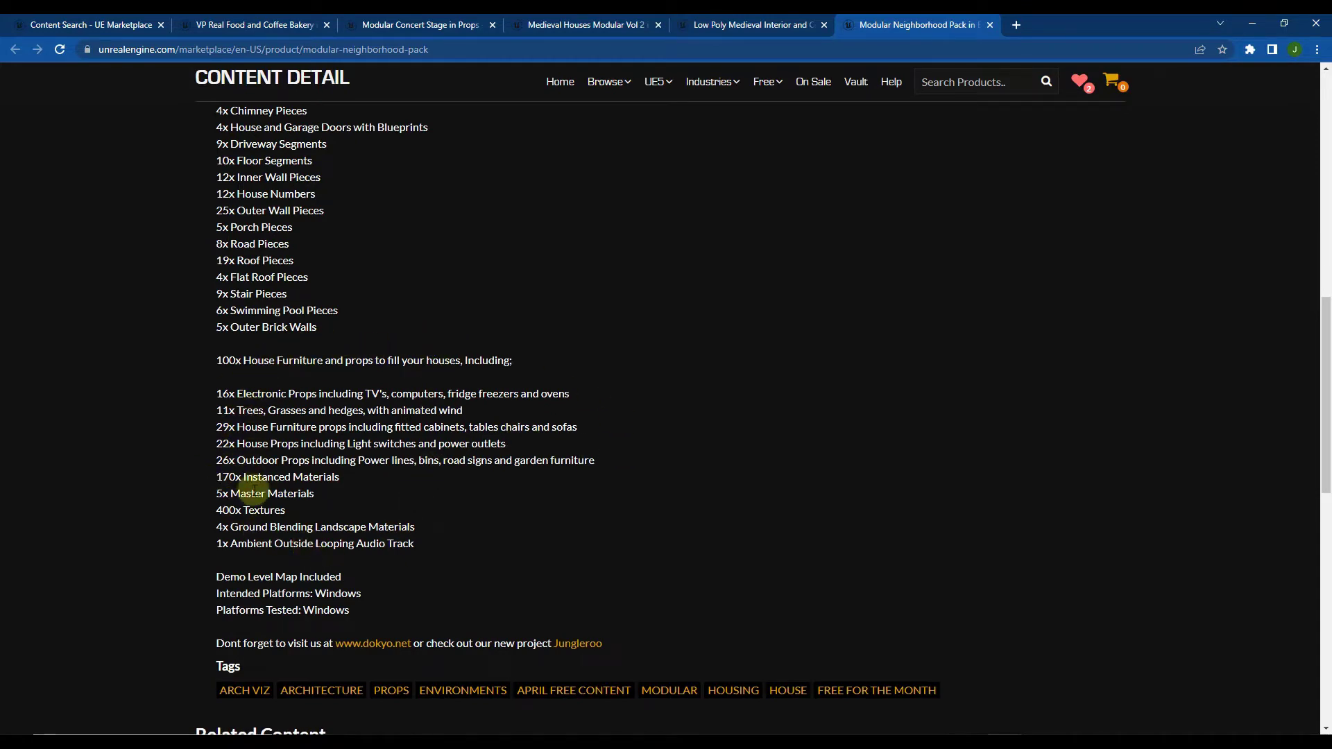
pyautogui.scroll(15, 610, 460)
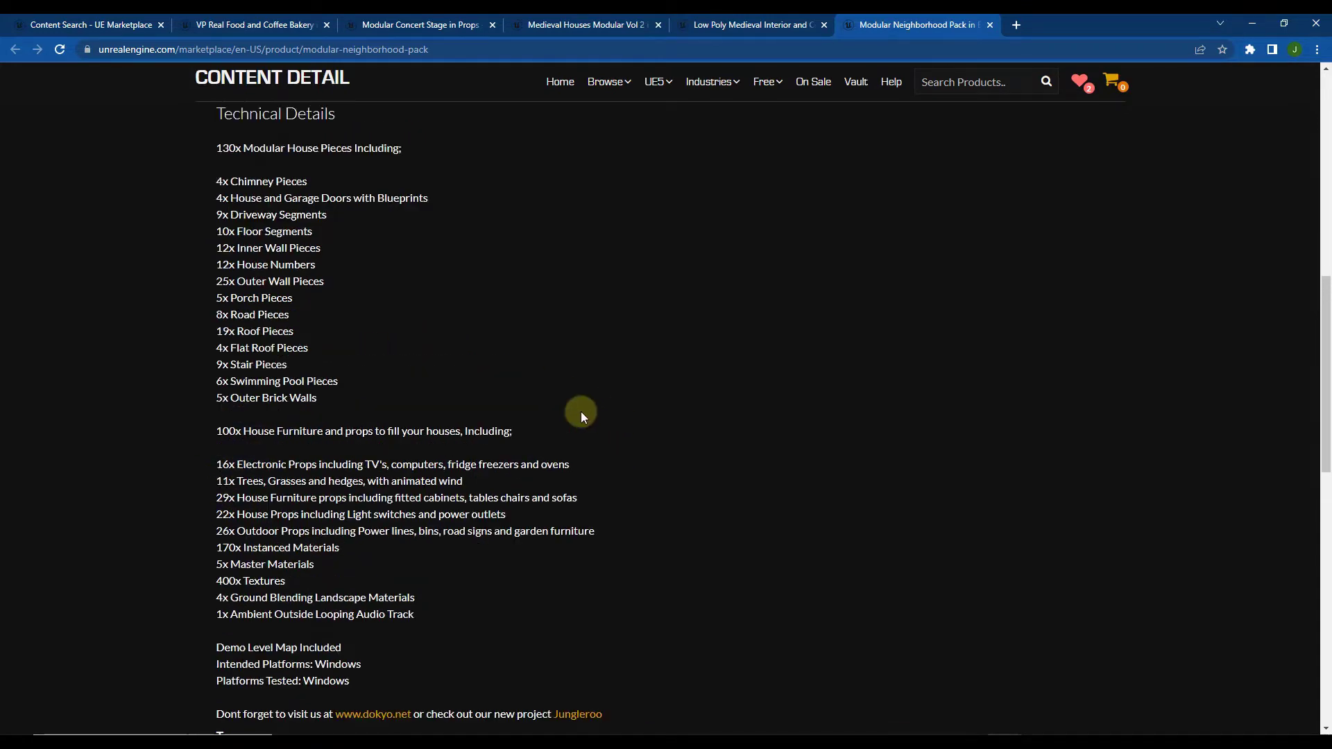
pyautogui.scroll(-1, 565, 380)
pyautogui.scroll(1, 597, 388)
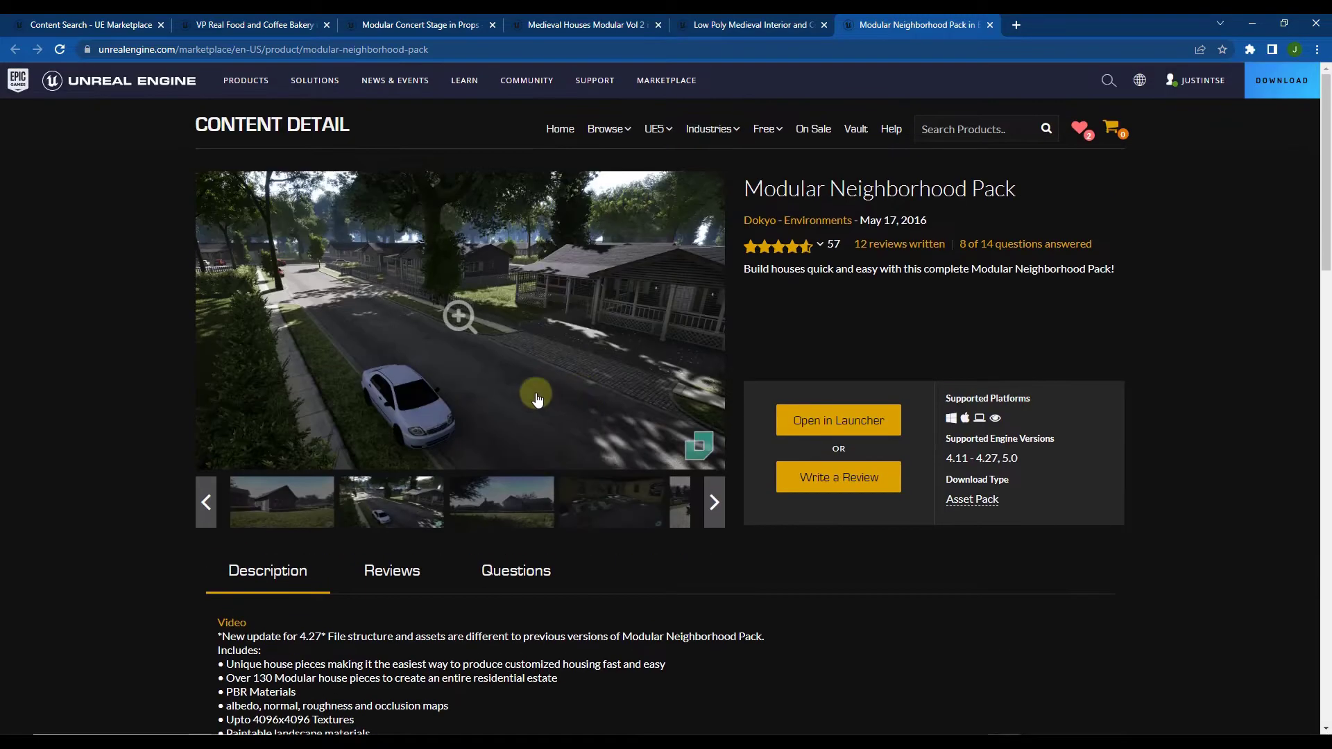
pyautogui.scroll(-7, 568, 376)
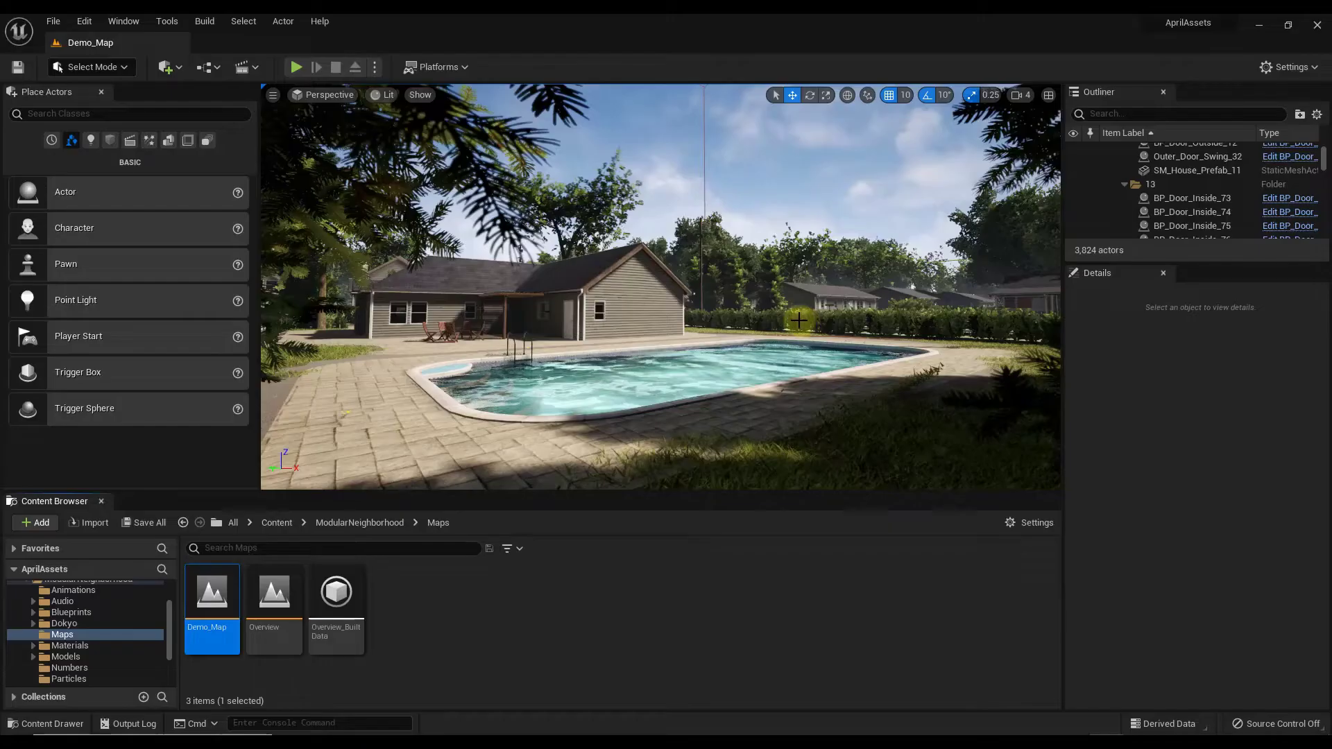
# - In Unreal Editor, look around the ModularNeighborhood Demo_Map and select upper wall pieces of the two-storey house to inspect its modular construction
pyautogui.moveTo(660, 306); pyautogui.dragTo(1331, 347)
pyautogui.moveTo(745, 256); pyautogui.dragTo(673, 275)
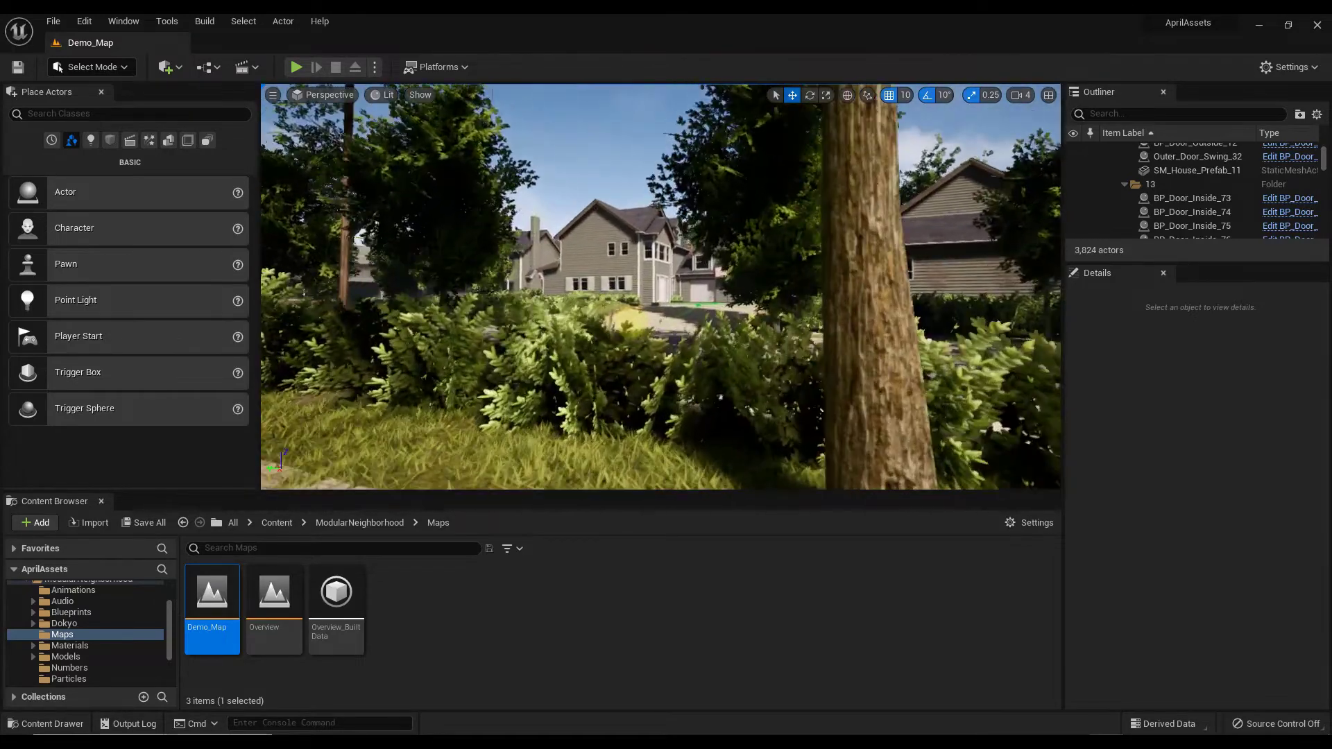
pyautogui.moveTo(628, 319); pyautogui.dragTo(478, 348)
pyautogui.moveTo(316, 350); pyautogui.dragTo(701, 329)
pyautogui.click(690, 320)
pyautogui.click(652, 274)
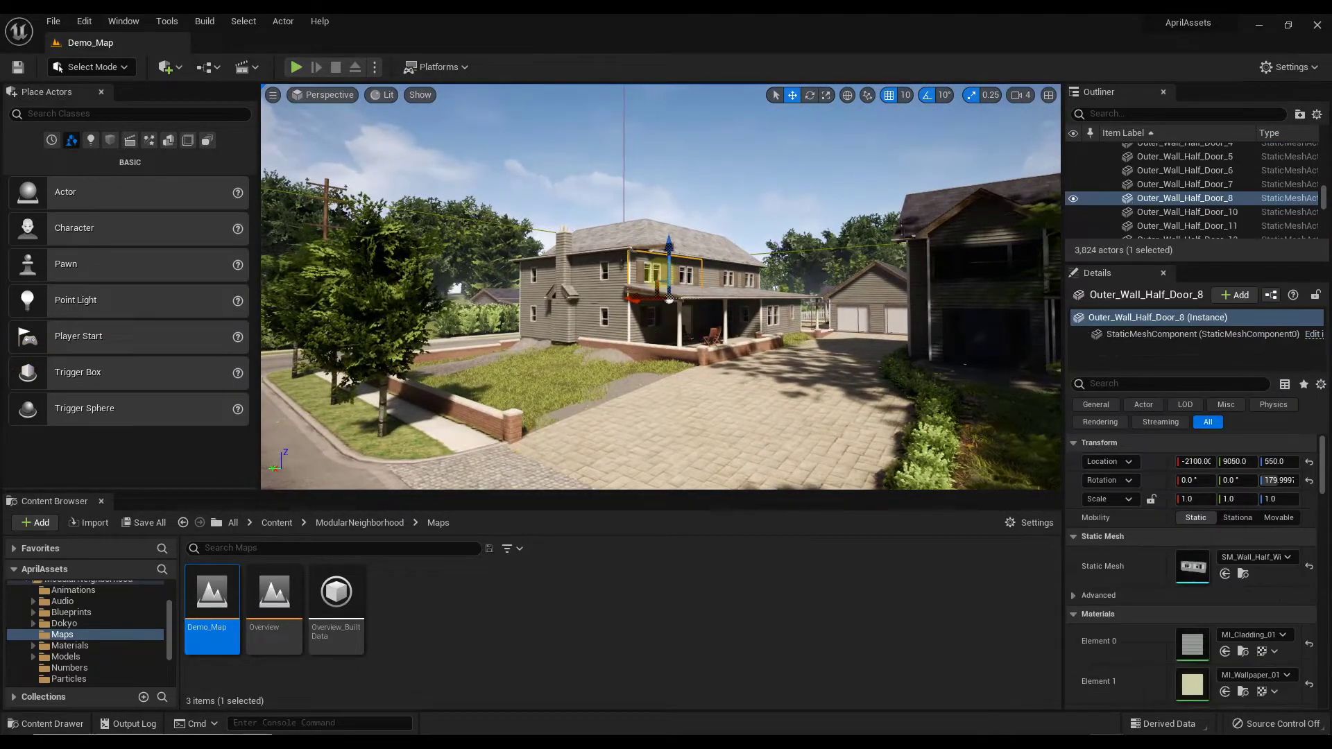
pyautogui.click(710, 266)
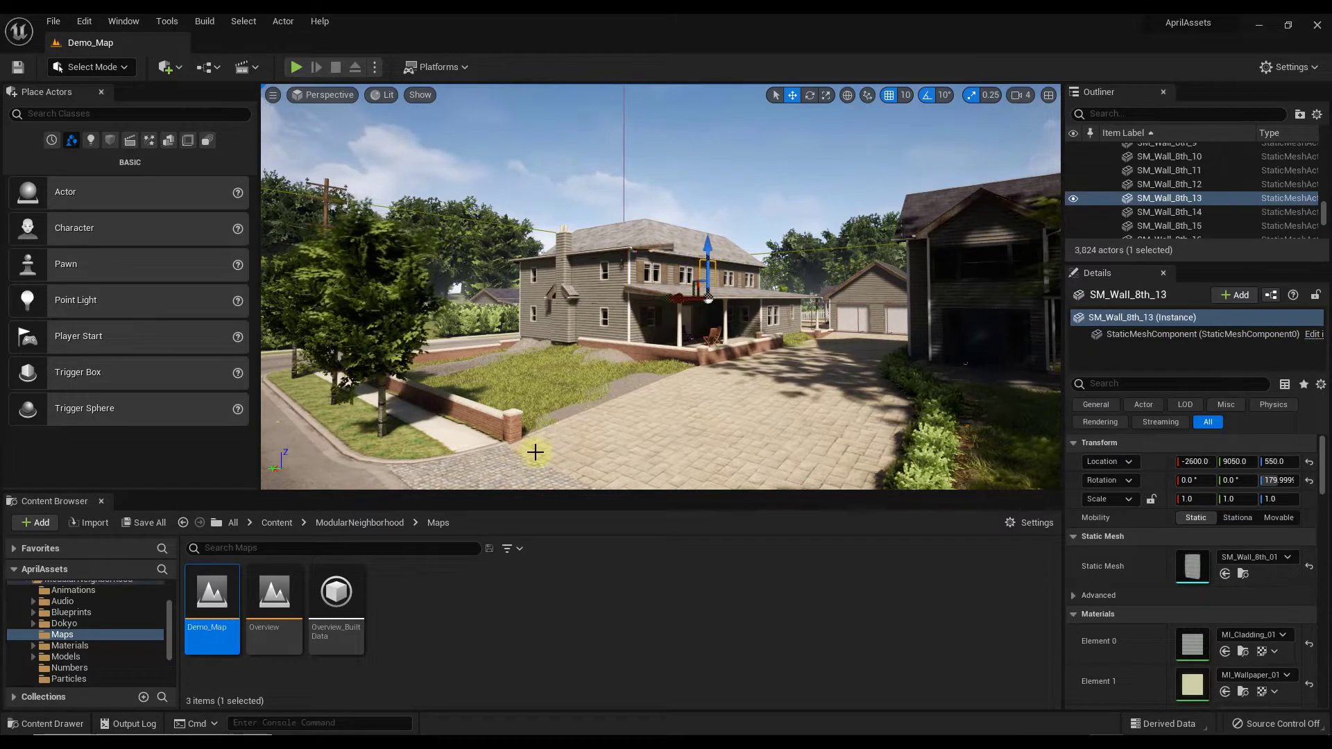
# - Open the Overview map from the ModularNeighborhood Maps folder and examine the house prefabs, fences, chimneys and props laid out there
pyautogui.doubleClick(285, 612)
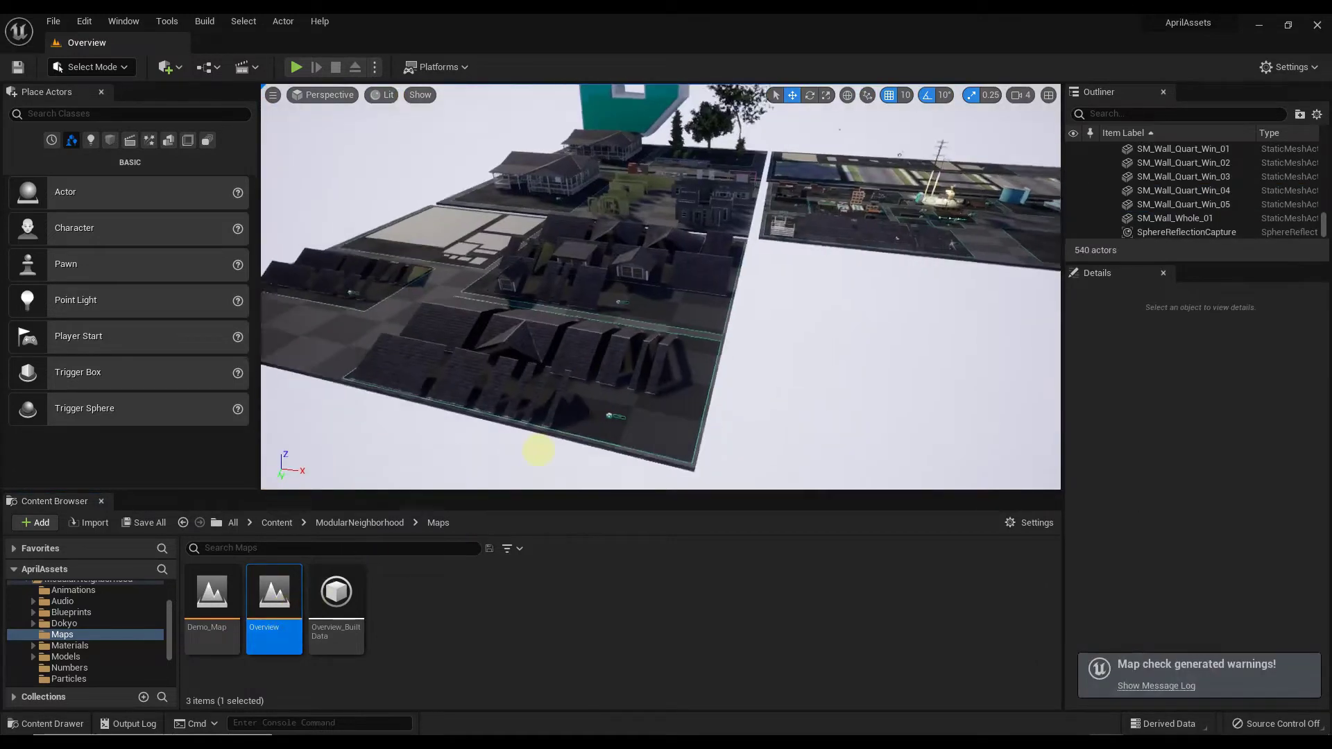
pyautogui.moveTo(539, 452); pyautogui.dragTo(512, 392)
pyautogui.moveTo(712, 390); pyautogui.dragTo(1011, 316)
pyautogui.moveTo(883, 312); pyautogui.dragTo(1216, 341)
pyautogui.moveTo(1238, 333); pyautogui.dragTo(930, 333)
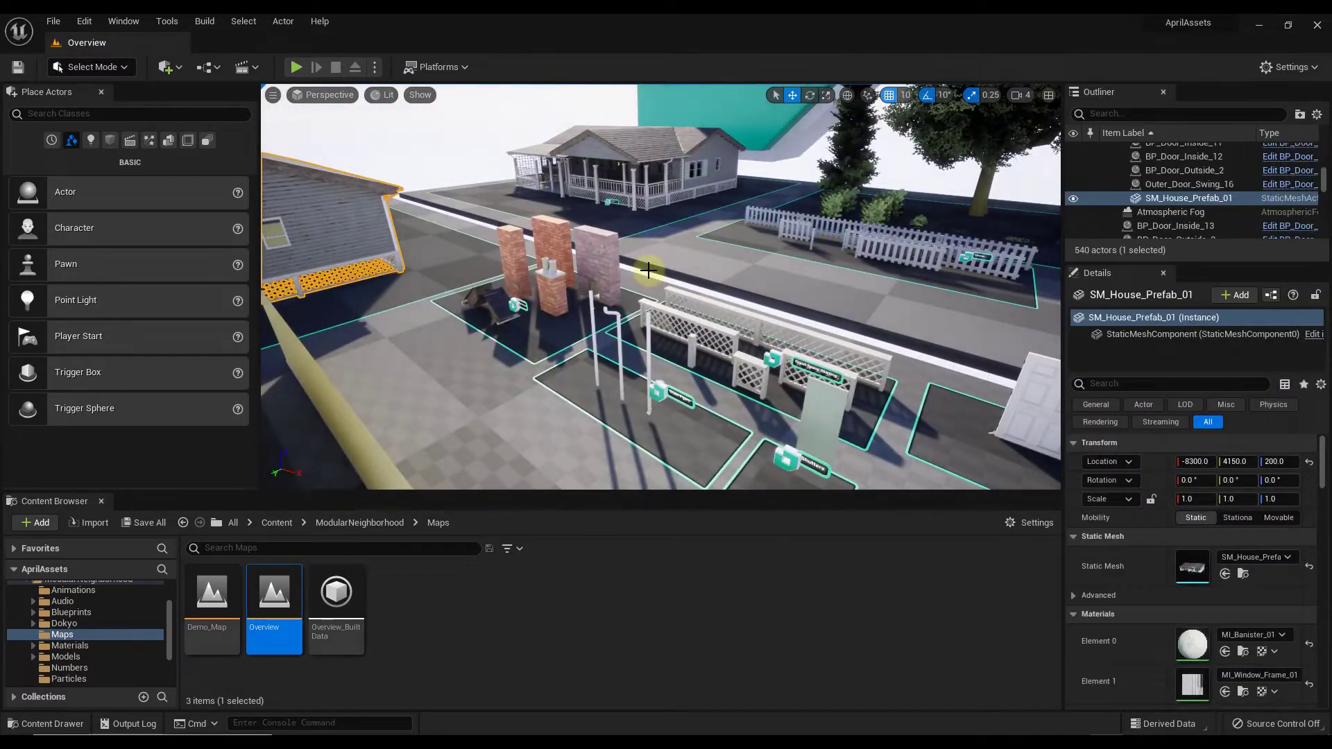
pyautogui.moveTo(604, 261); pyautogui.dragTo(1201, 287)
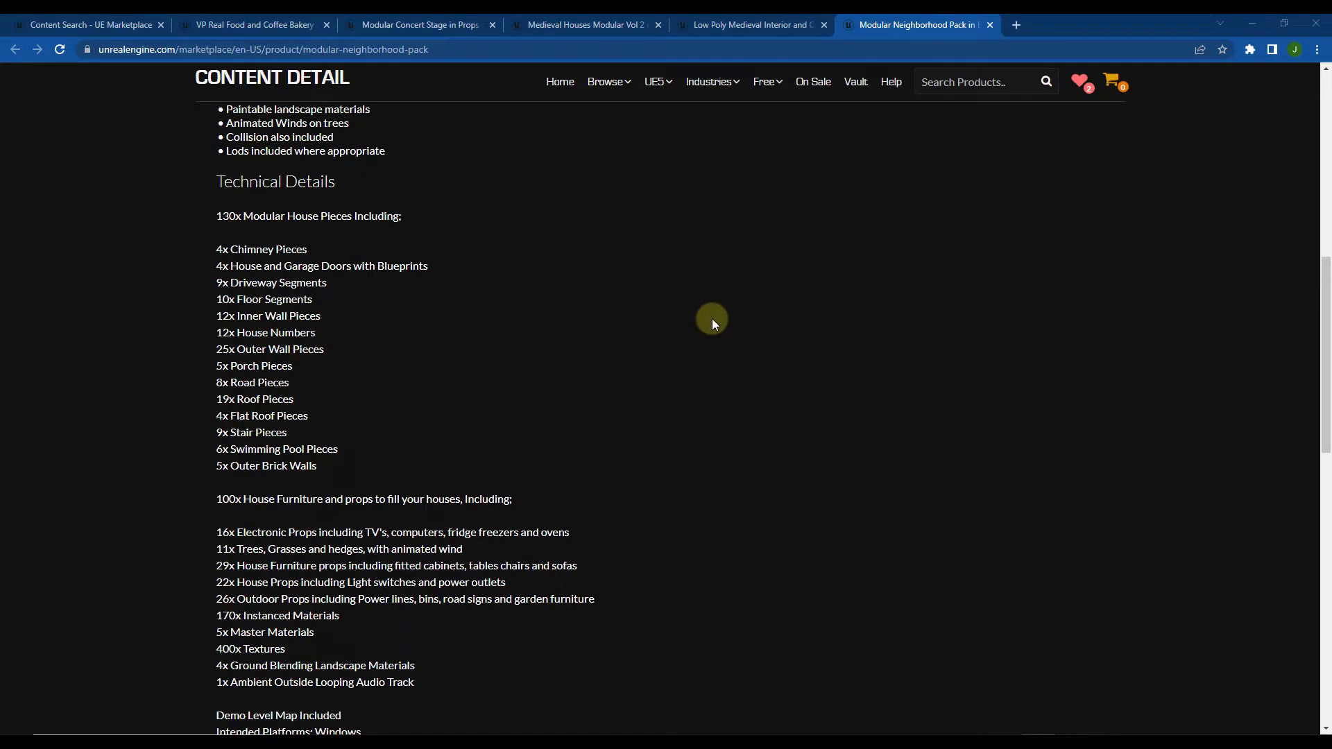
# - Switch to the browser, list the UE5-compatible UE Game Samples and open the Lyra Starter Game product page
pyautogui.moveTo(659, 84)
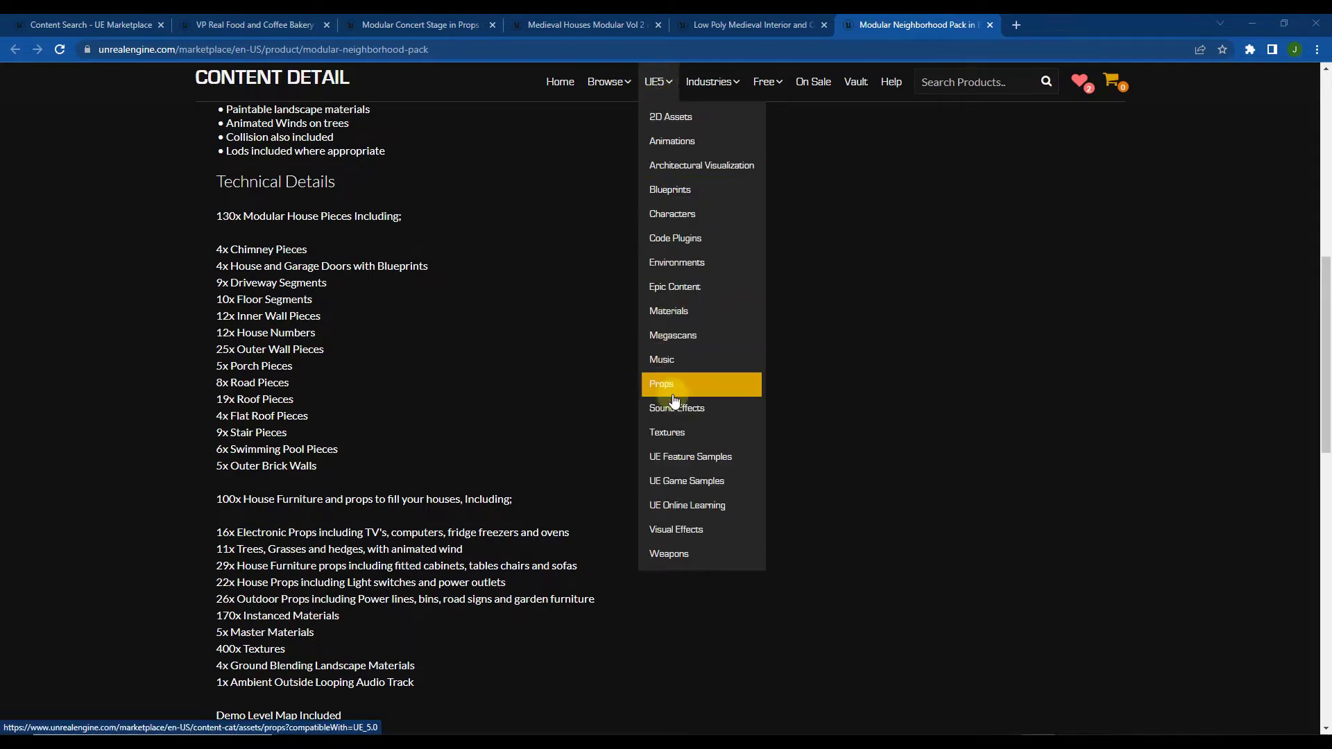
pyautogui.click(697, 484)
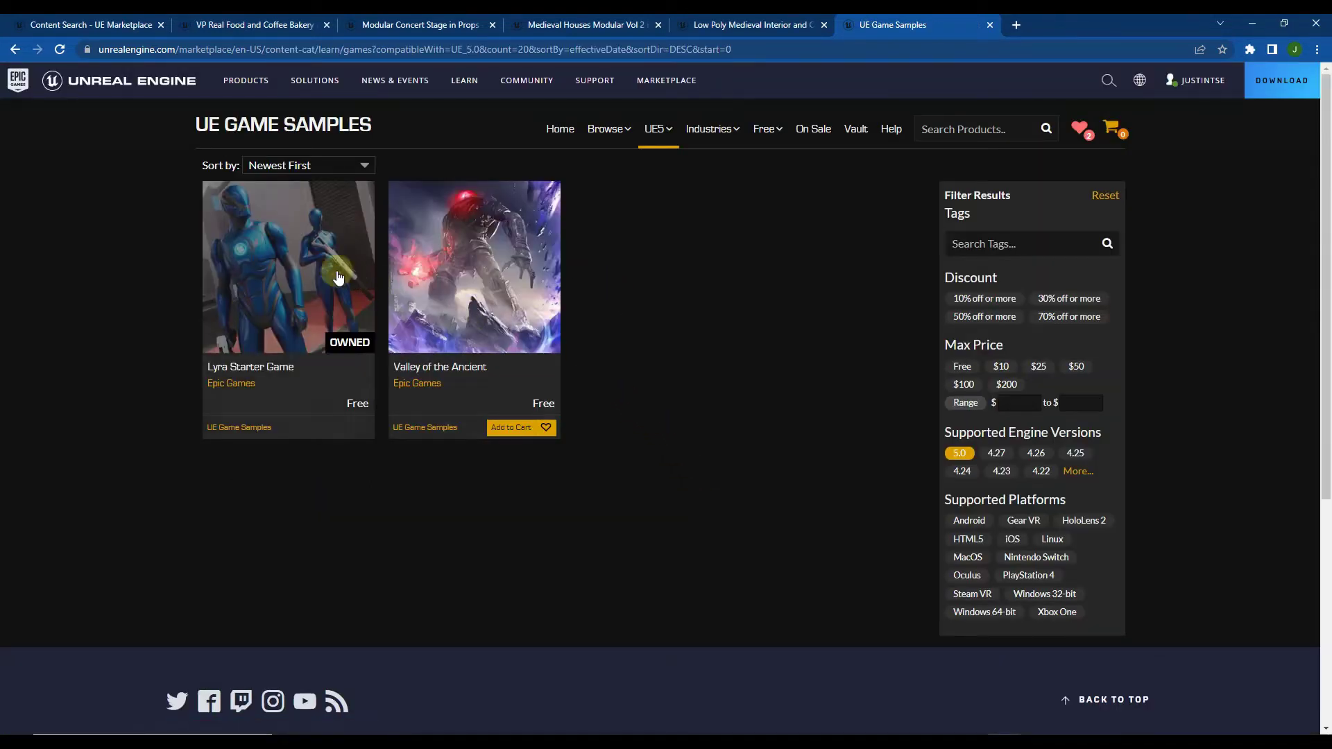
pyautogui.click(303, 272)
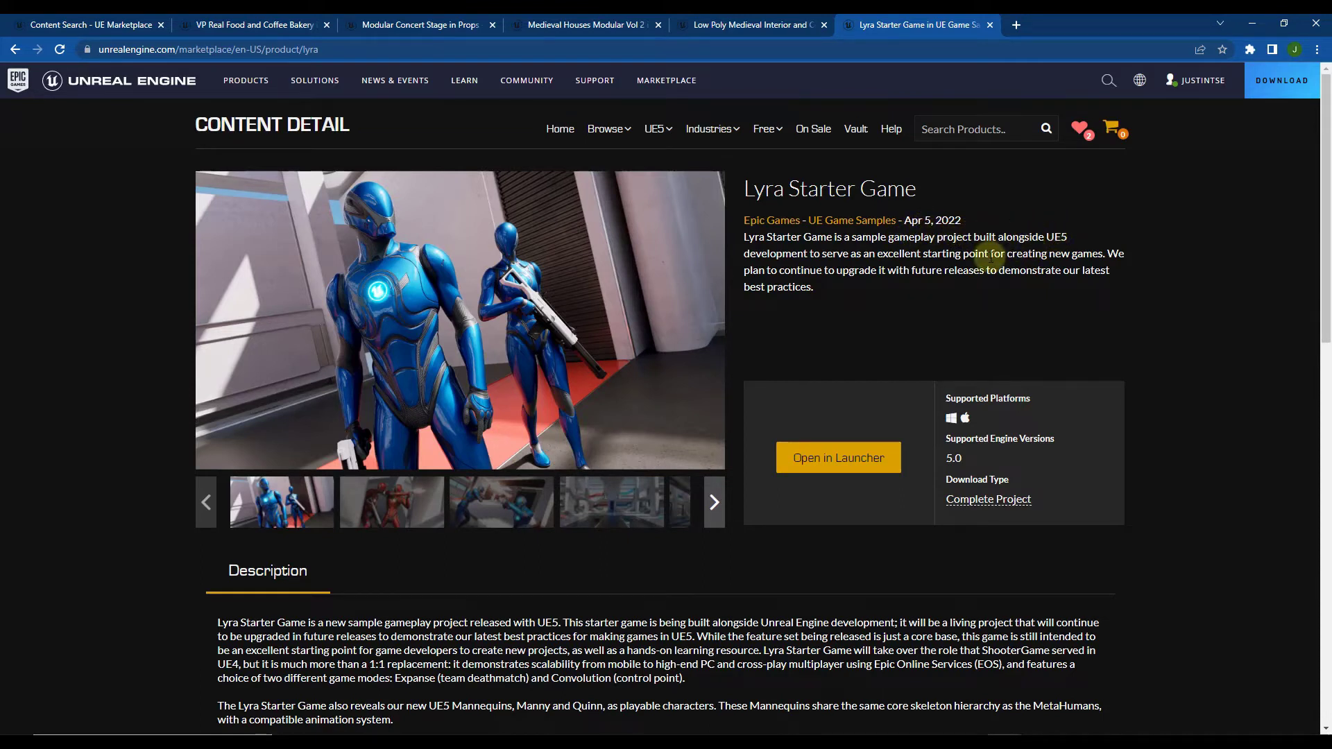
# - View the Lyra Starter Game preview images through to the last one and read its description
pyautogui.click(400, 498)
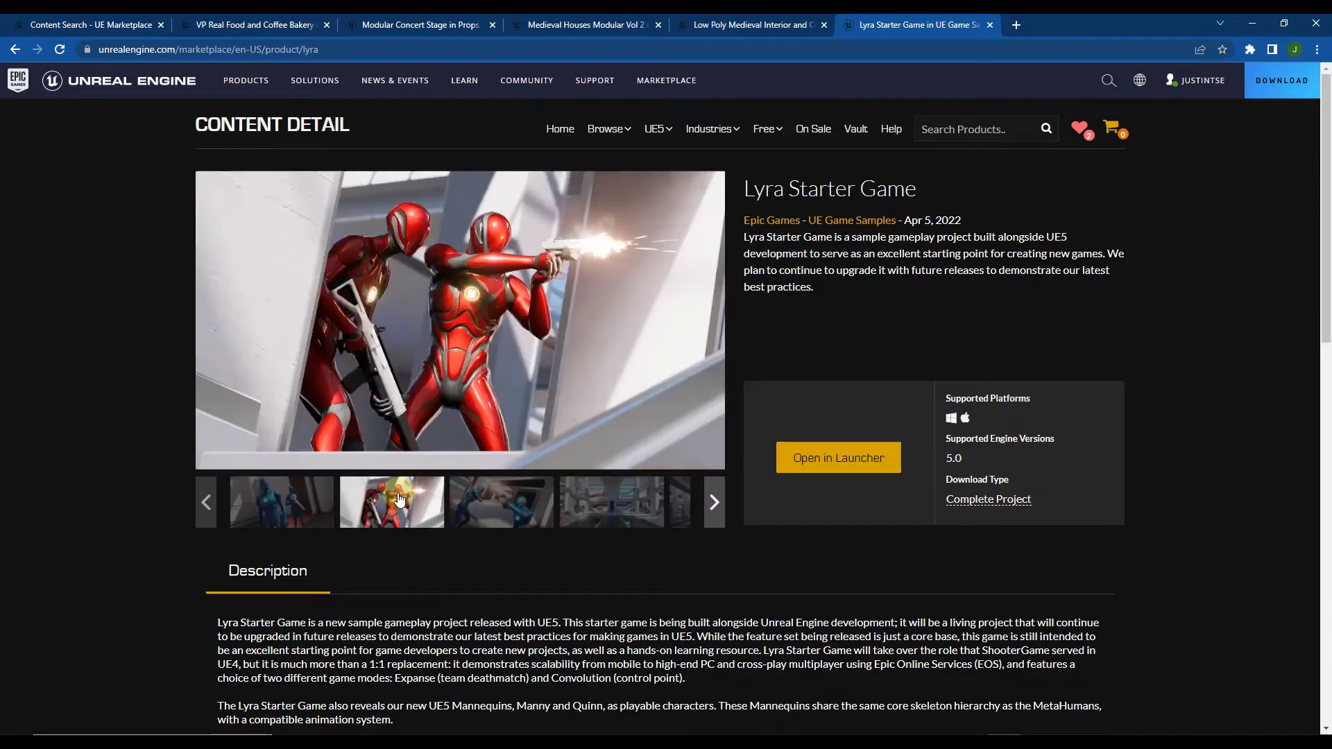
pyautogui.click(612, 503)
pyautogui.click(676, 502)
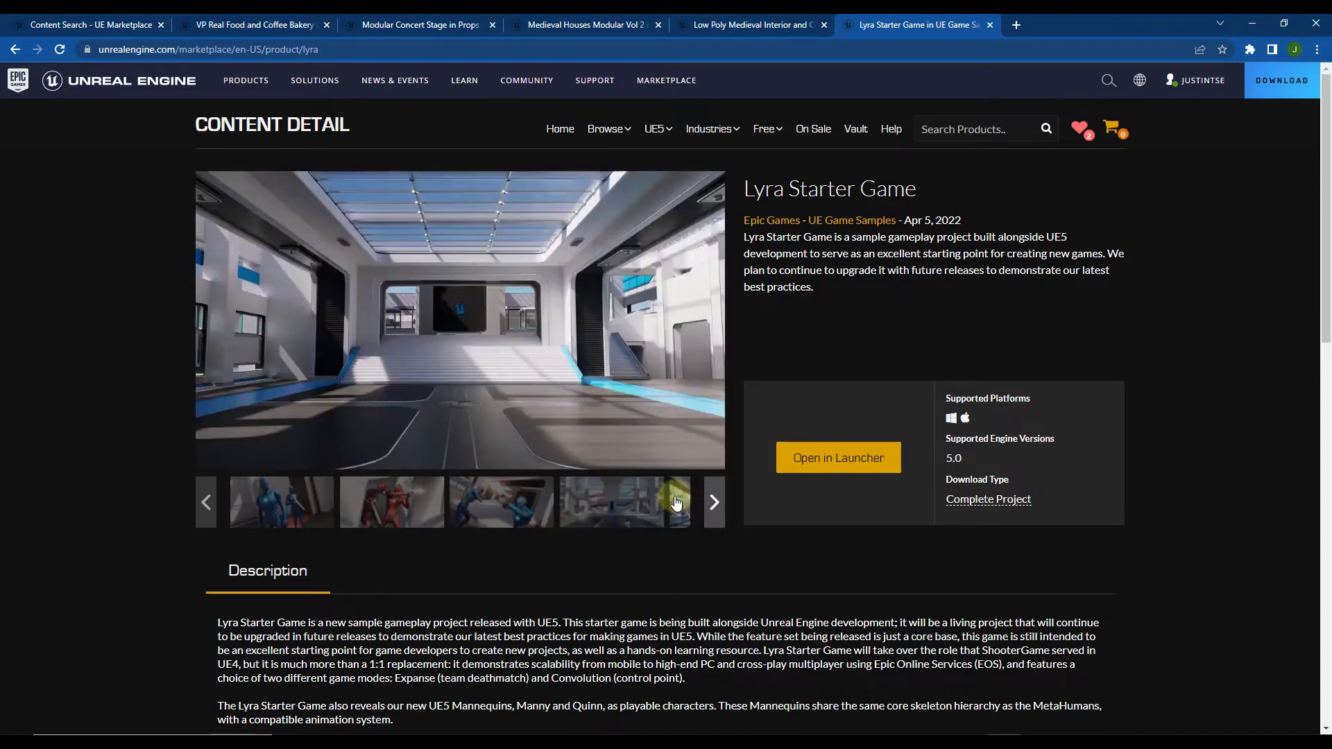
pyautogui.click(709, 504)
pyautogui.click(507, 512)
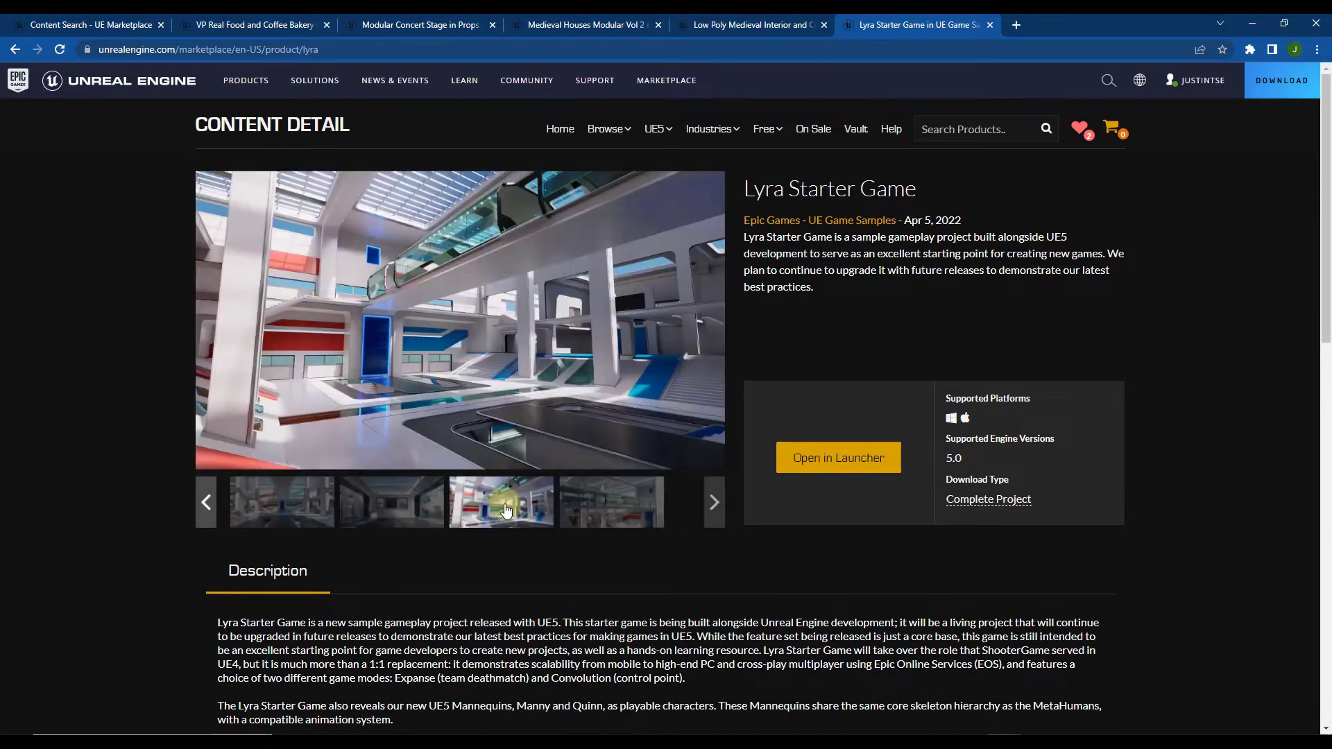
pyautogui.click(610, 512)
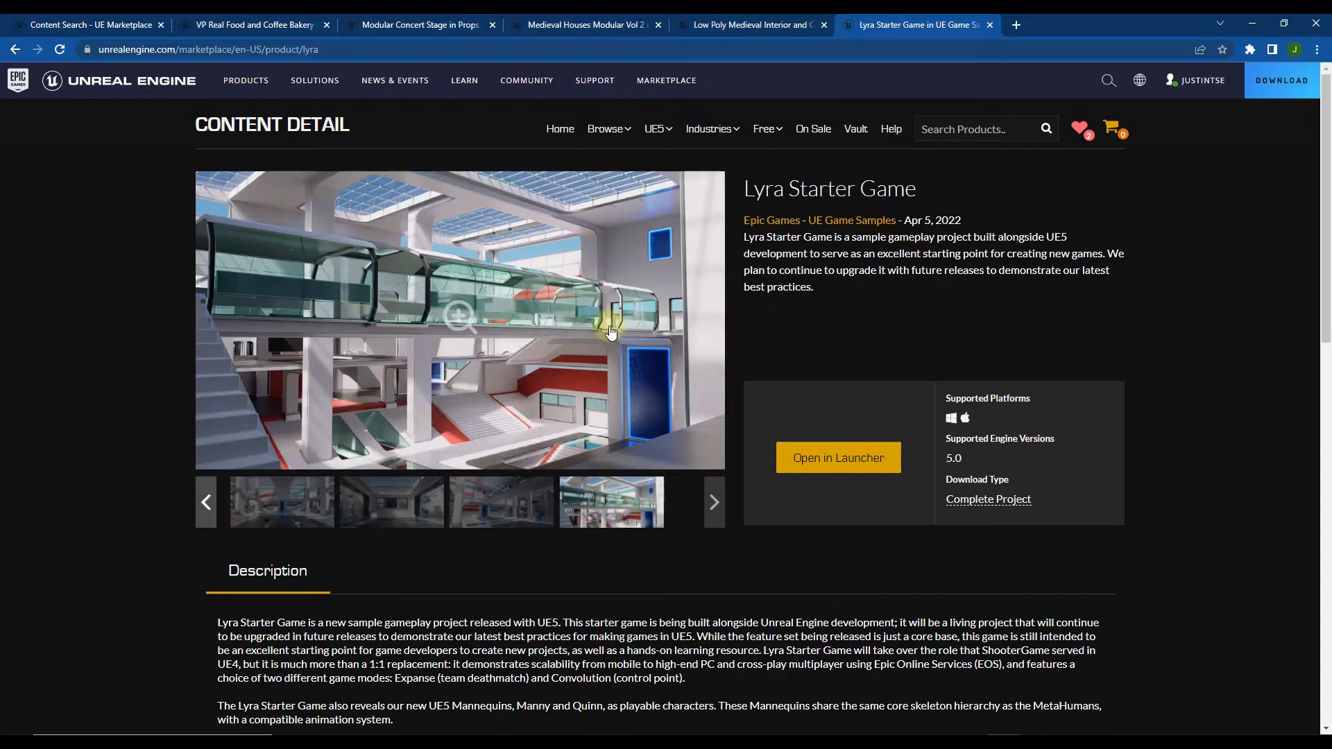
pyautogui.scroll(-5, 627, 325)
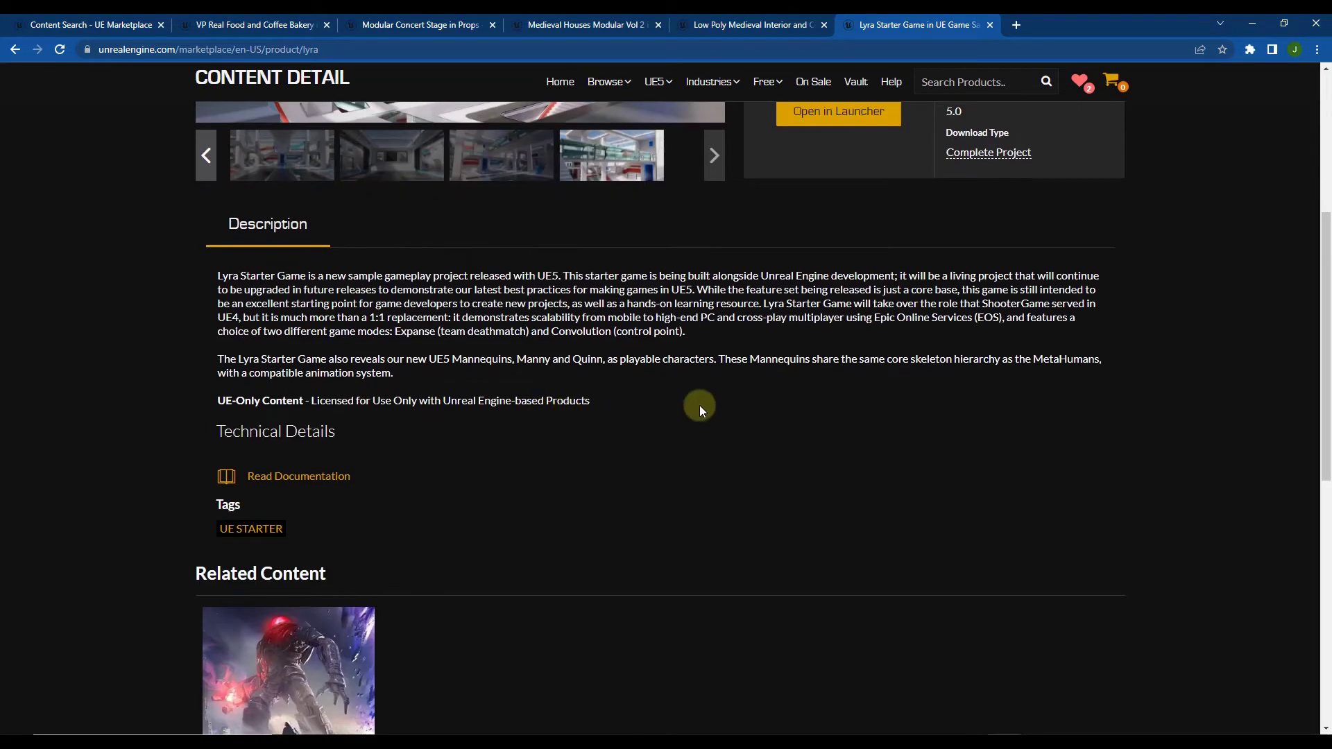
pyautogui.scroll(5, 654, 332)
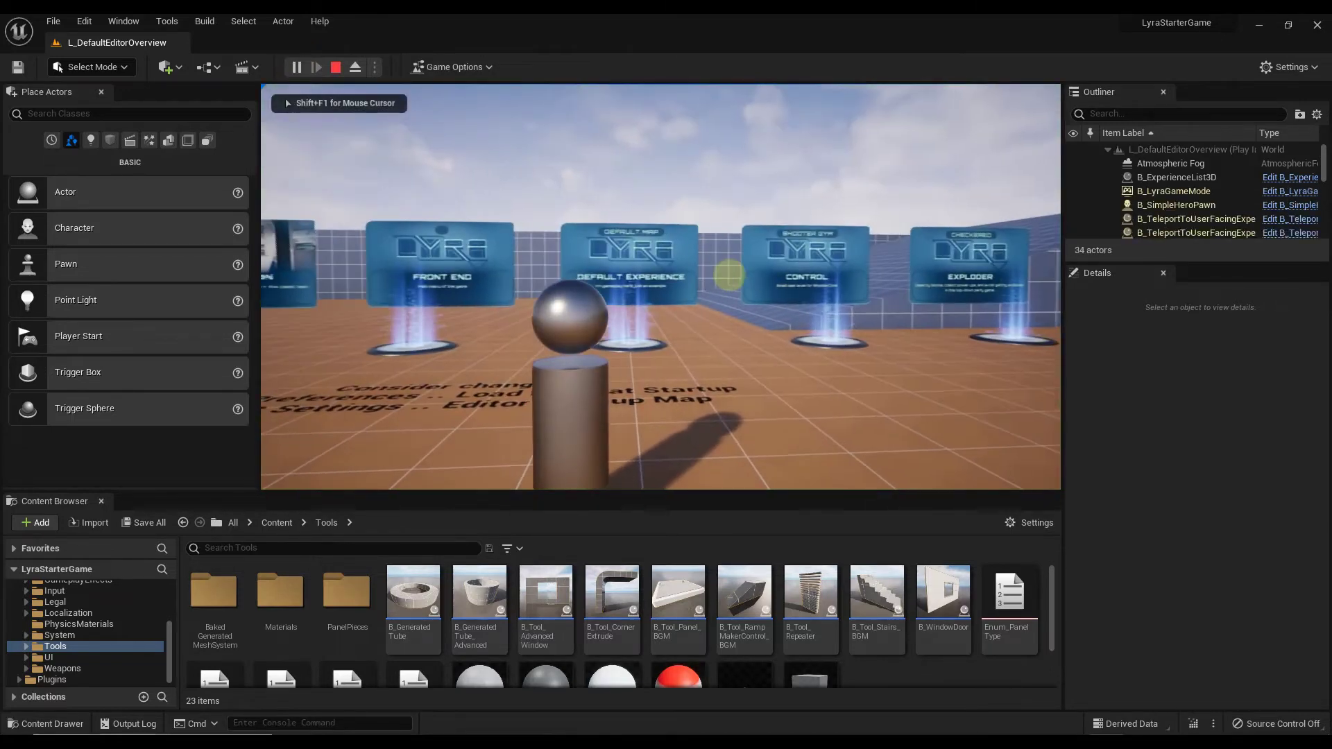
# - In the LyraStarterGame play session in Unreal Editor, move the player past the experience portals and into the Elimination portal
pyautogui.press('w')
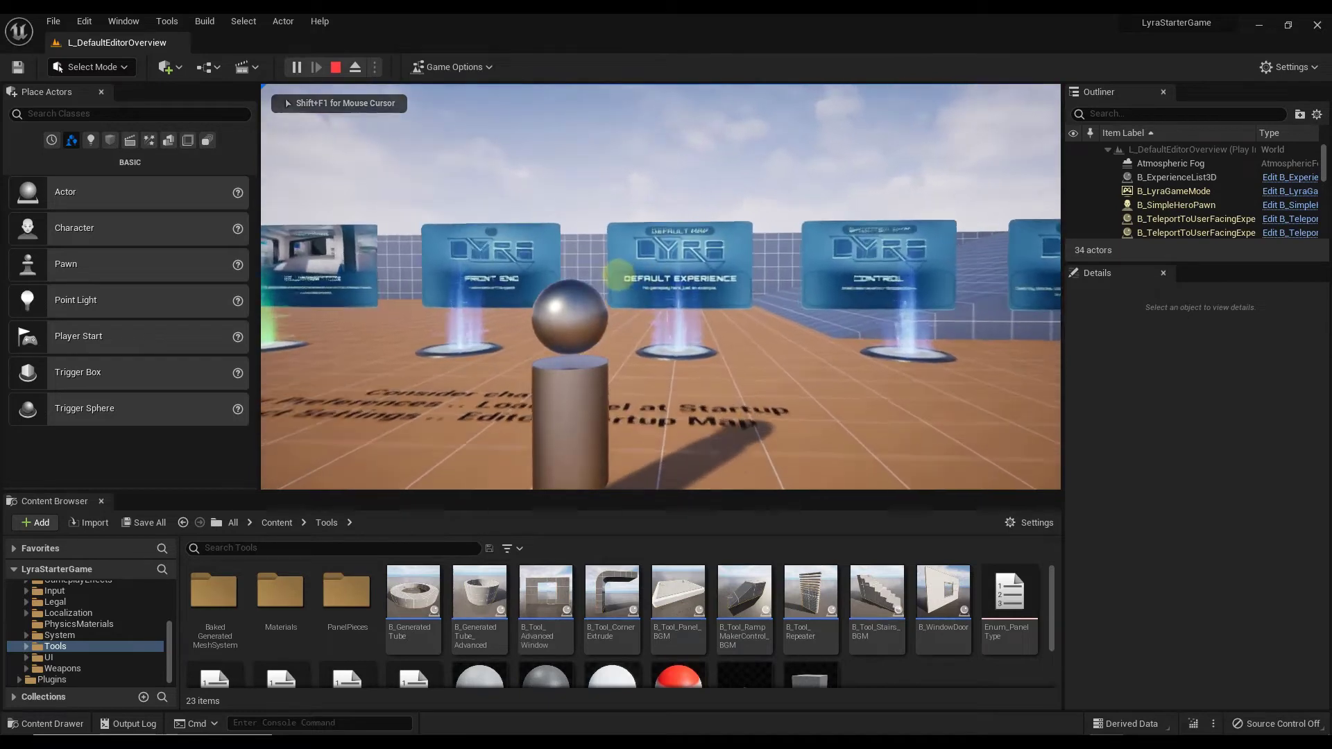
pyautogui.press('w')
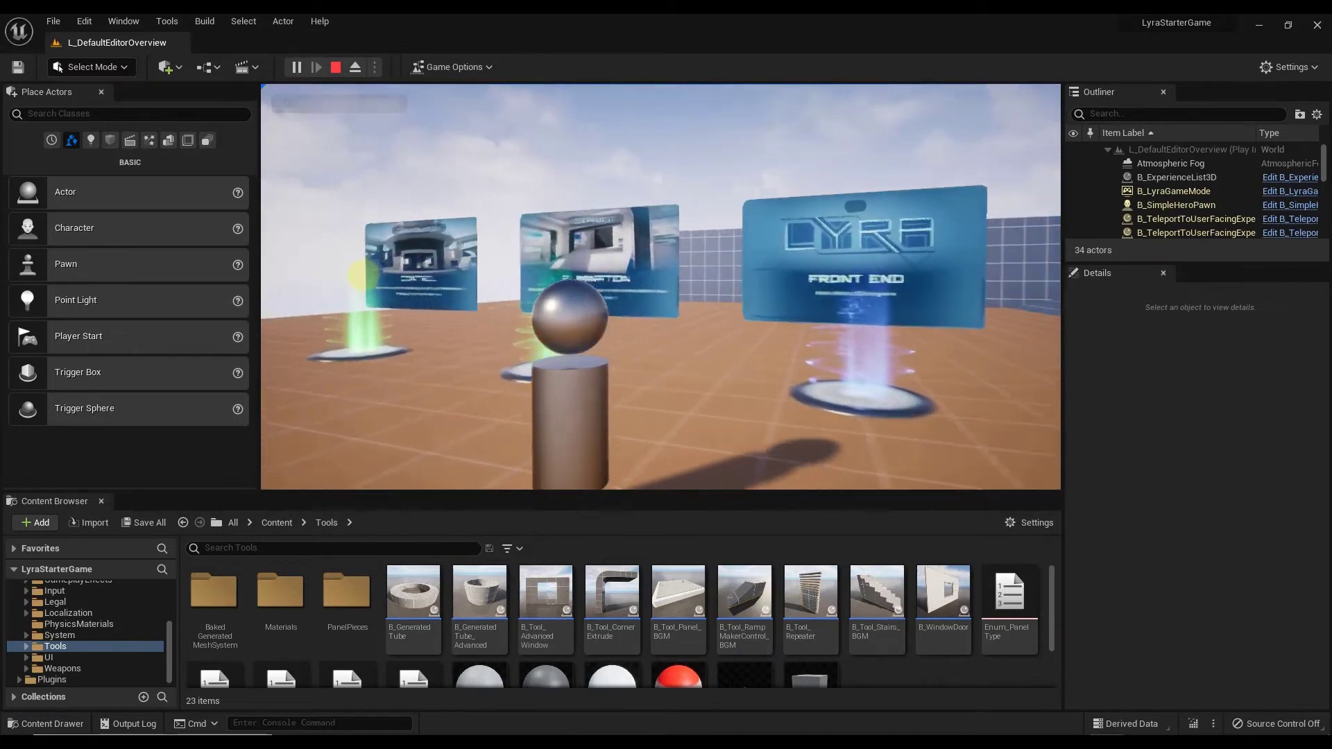
pyautogui.press('a')
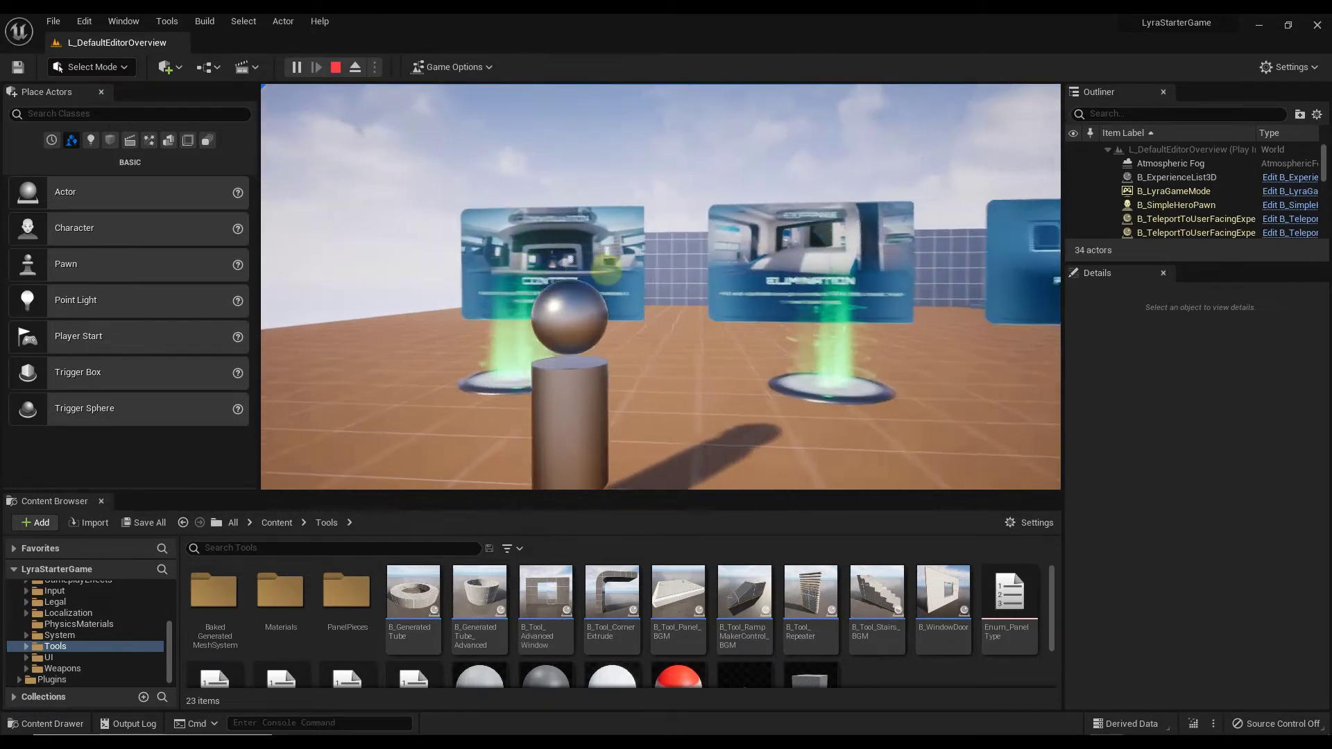
pyautogui.press('d')
pyautogui.press('w')
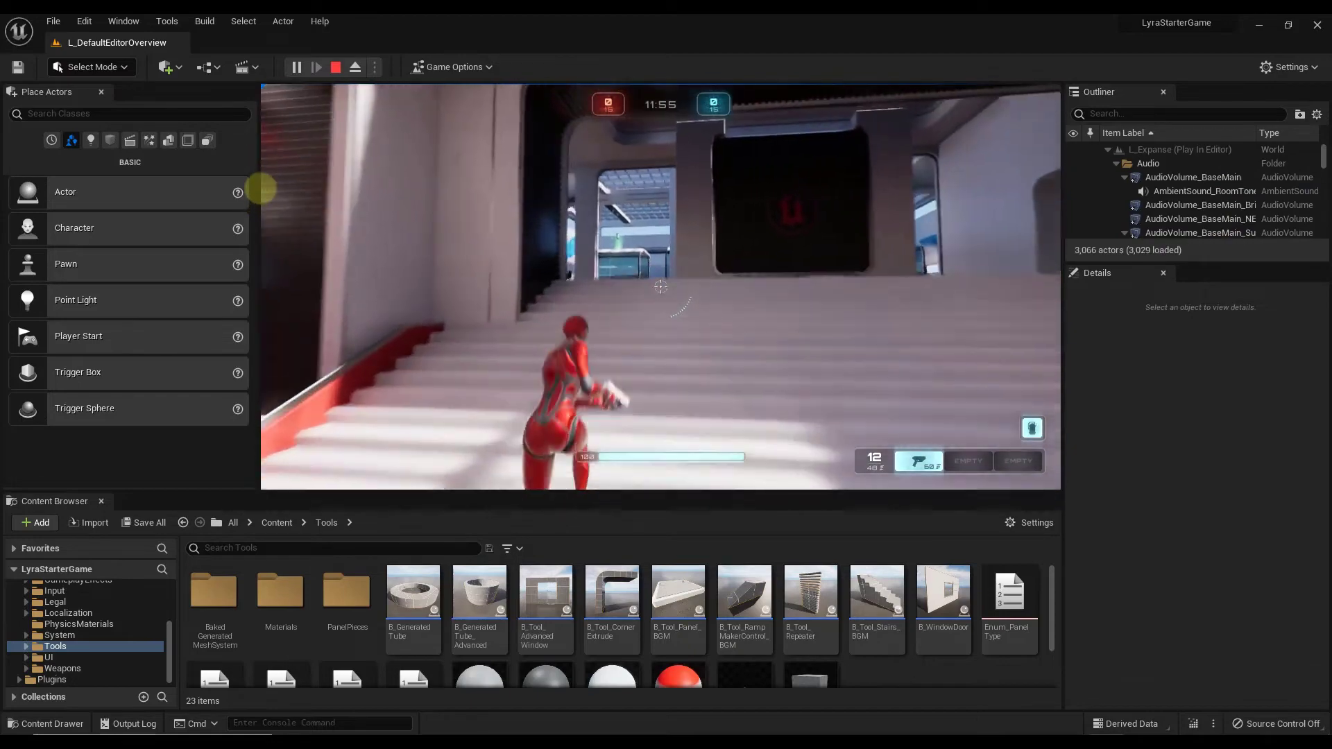
# - Play-test the L_Expanse level by running up to the upper walkway, aiming and firing the pistol across the arena
pyautogui.press('w')
pyautogui.rightClick(303, 292)
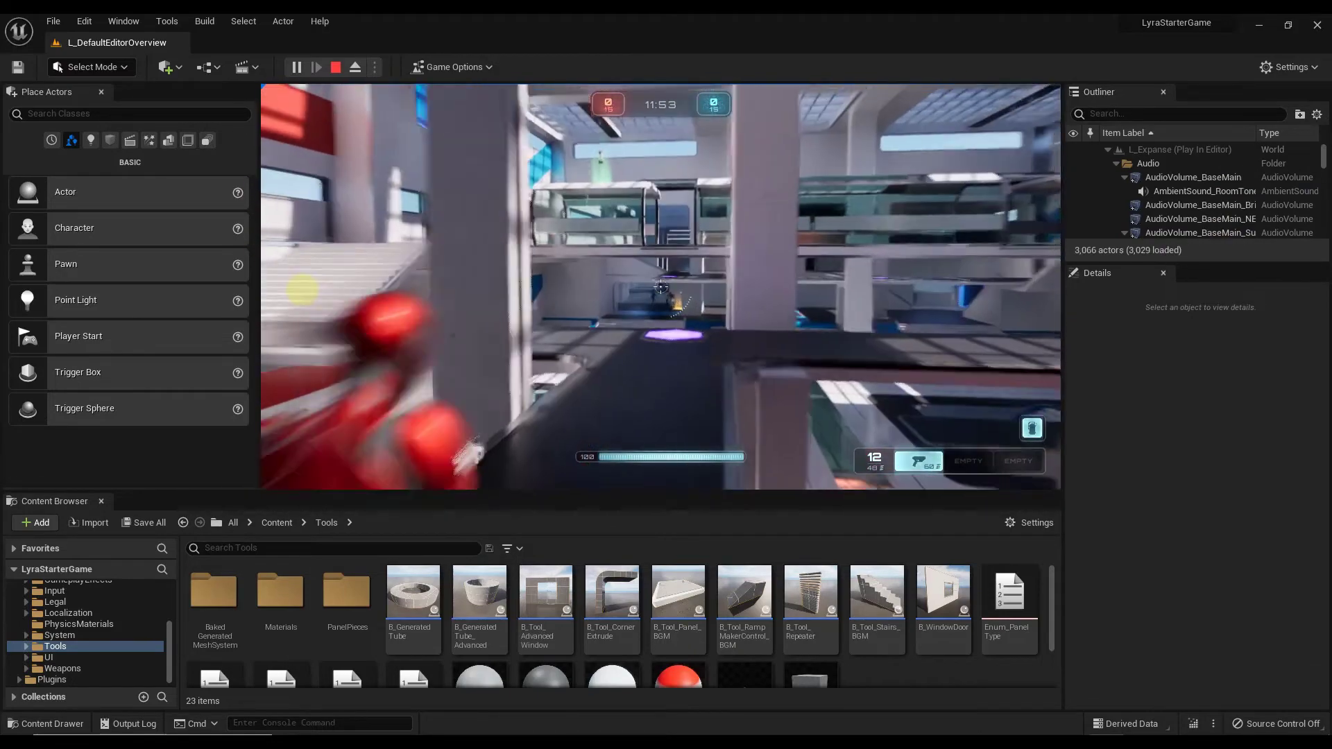
pyautogui.click(305, 318)
pyautogui.press('w')
pyautogui.click(306, 318)
pyautogui.click(301, 320)
pyautogui.click(297, 322)
pyautogui.click(291, 325)
pyautogui.click(285, 328)
pyautogui.click(278, 331)
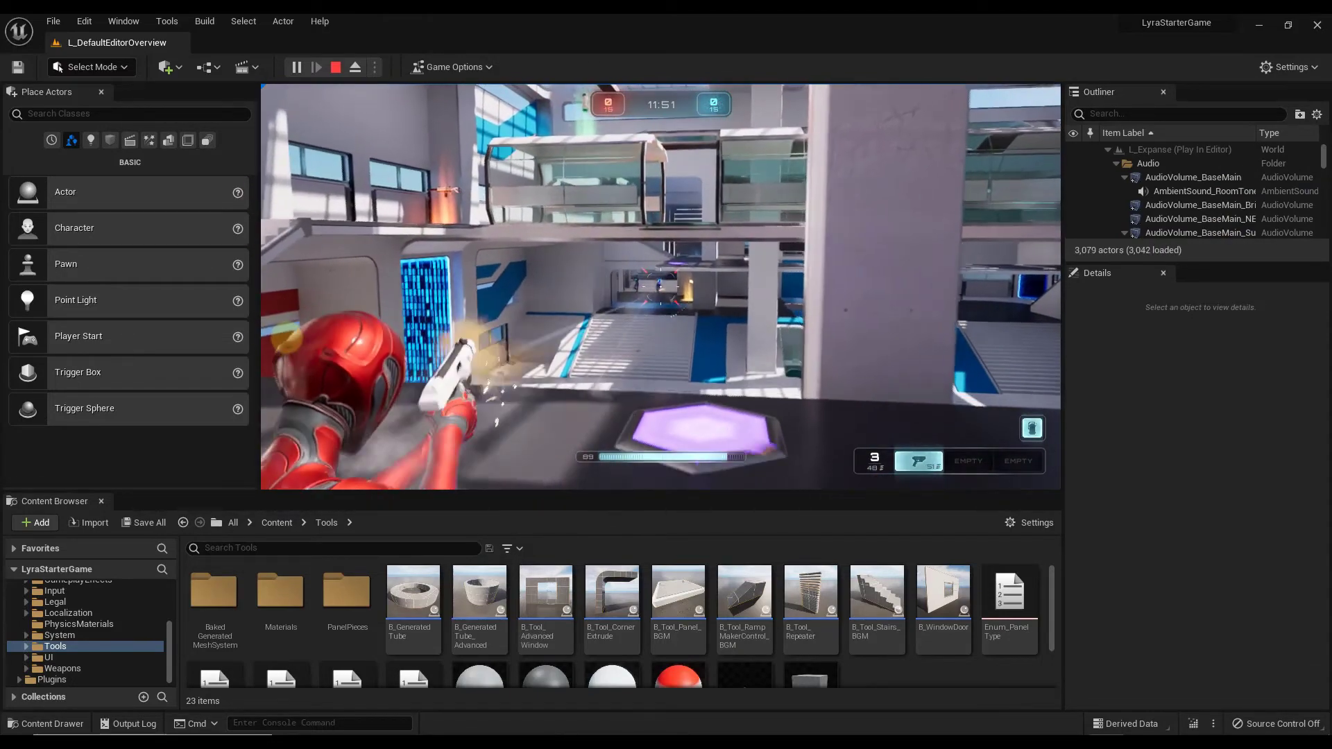
pyautogui.click(269, 335)
pyautogui.click(269, 335)
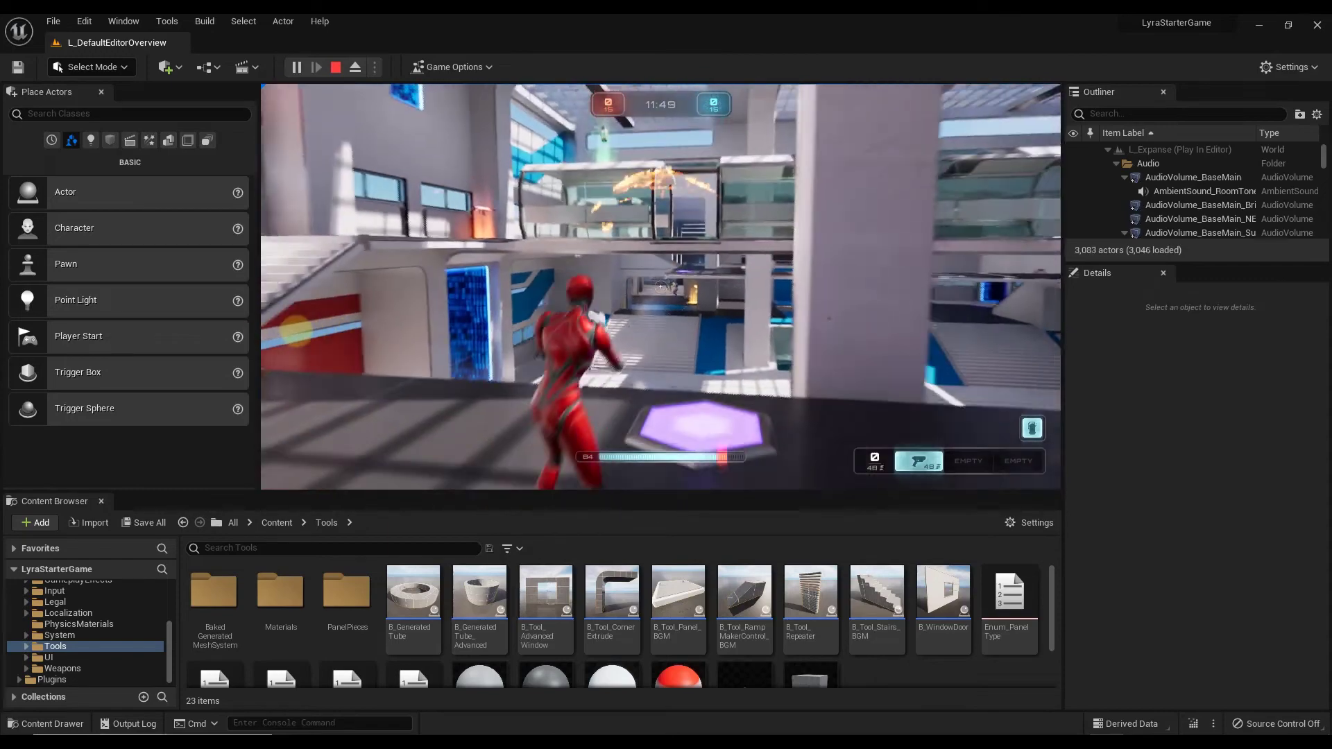
pyautogui.rightClick(309, 335)
pyautogui.click(309, 335)
pyautogui.click(309, 336)
pyautogui.click(309, 336)
pyautogui.click(310, 337)
pyautogui.click(309, 337)
pyautogui.click(310, 338)
pyautogui.click(309, 338)
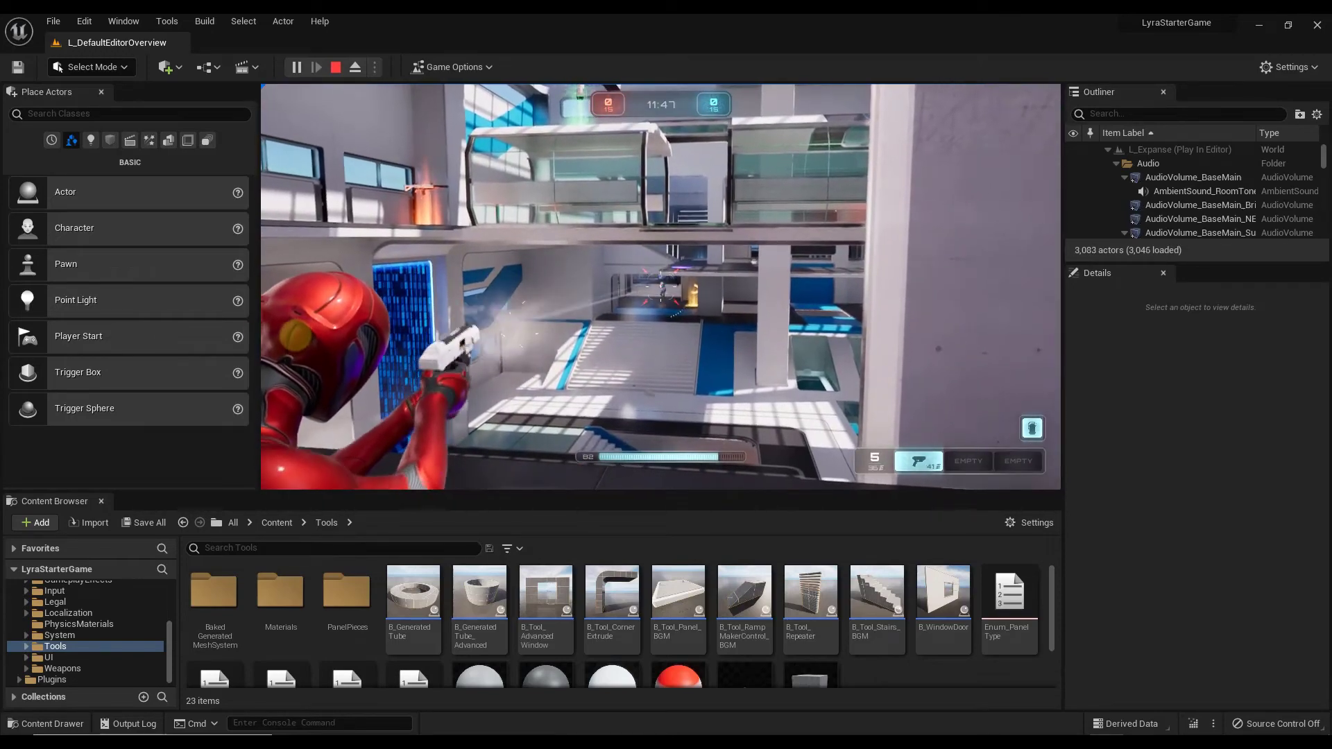
pyautogui.click(309, 339)
pyautogui.click(310, 339)
pyautogui.click(307, 341)
pyautogui.click(306, 342)
pyautogui.press('s')
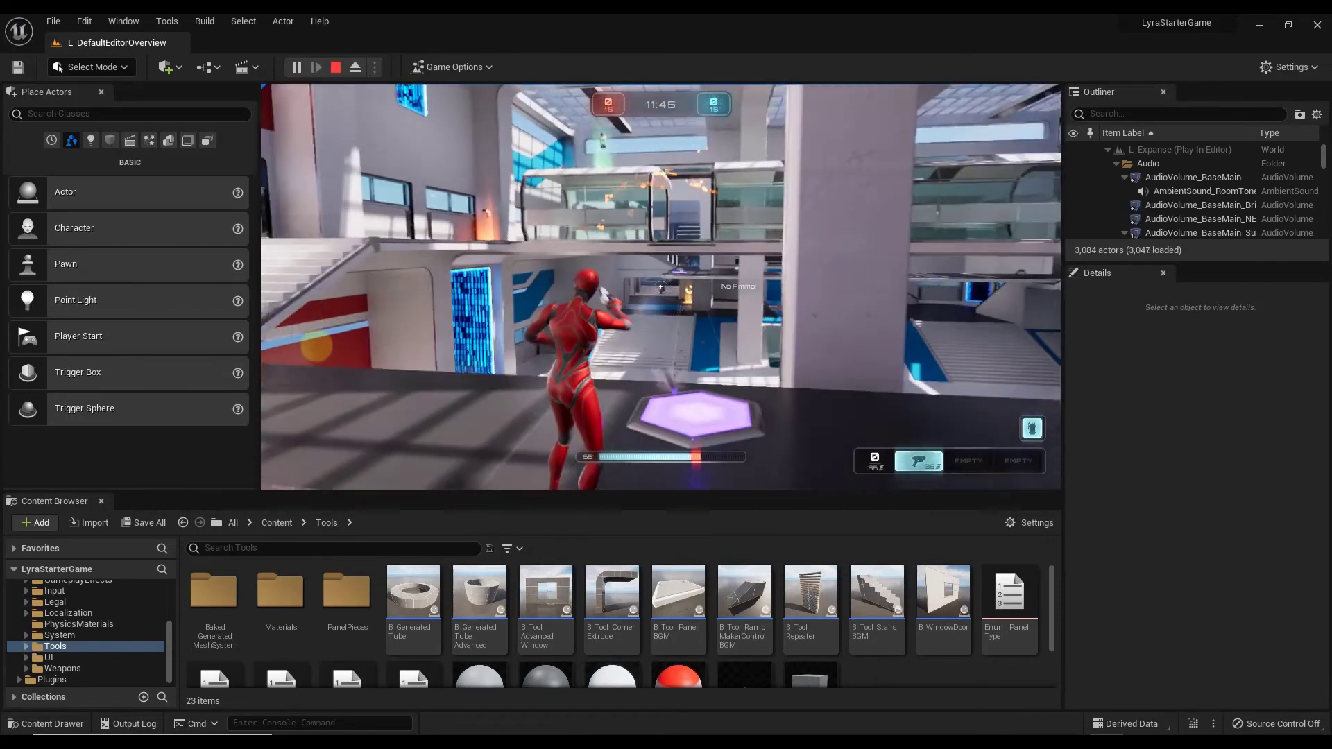
# - Quit the running Lyra game and confirm the exit to return to the editor level
pyautogui.press('Escape')
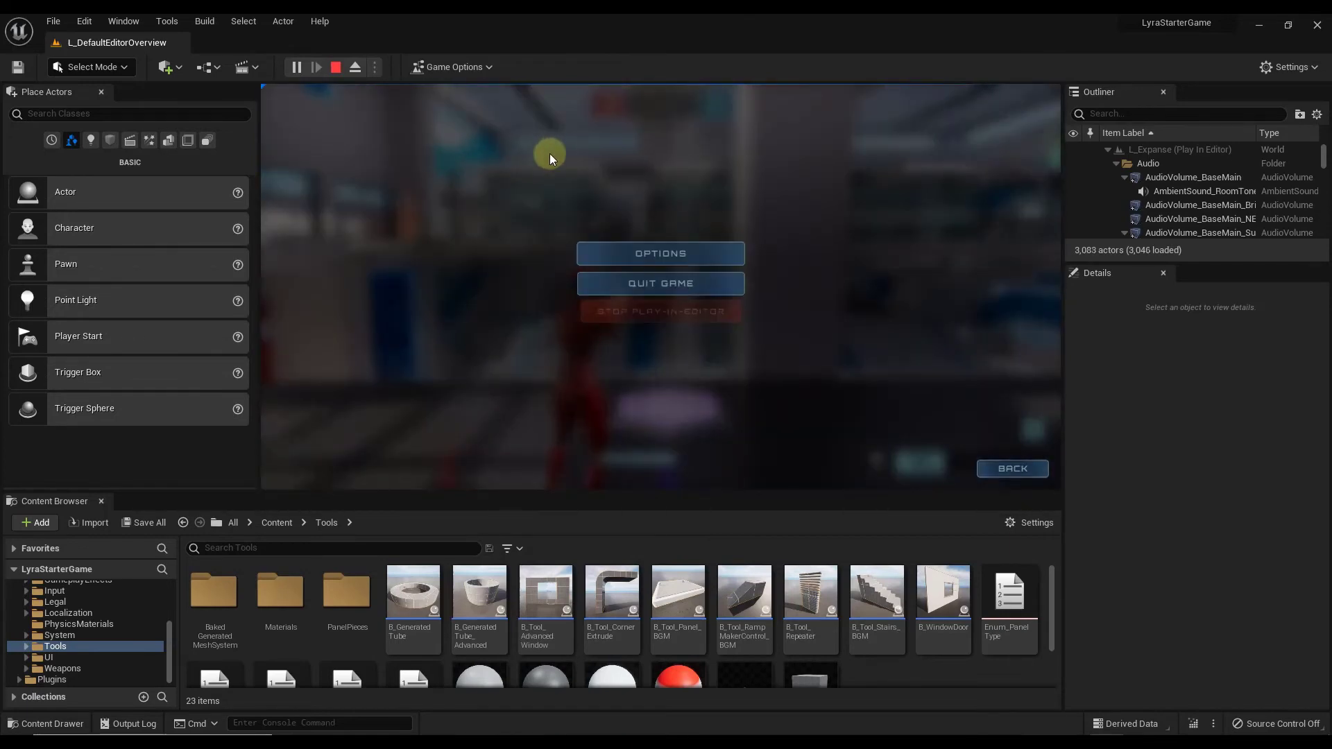
pyautogui.click(674, 281)
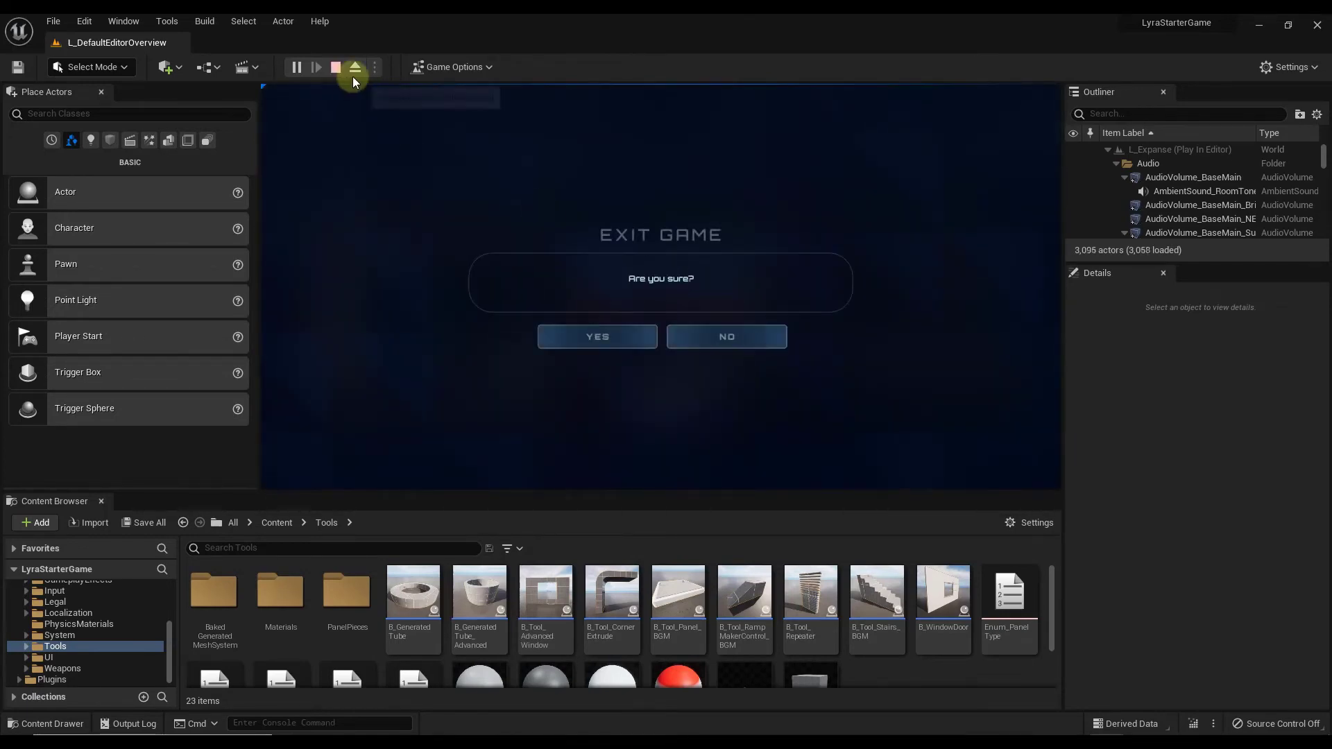
pyautogui.click(590, 340)
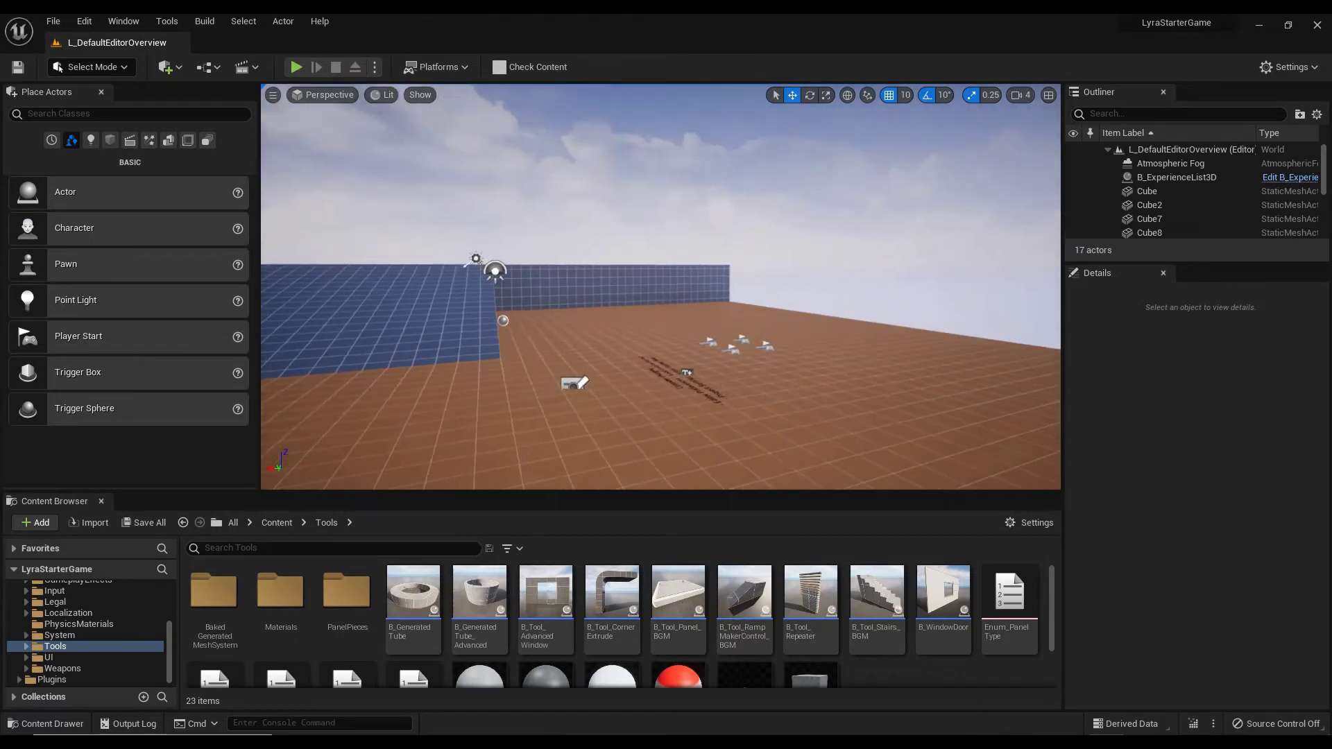
# - Place a B_Tool_AdvancedWindow from the Tools folder on the level floor and set its Wall Corner Radius to about 6.3
pyautogui.moveTo(836, 385); pyautogui.dragTo(826, 445)
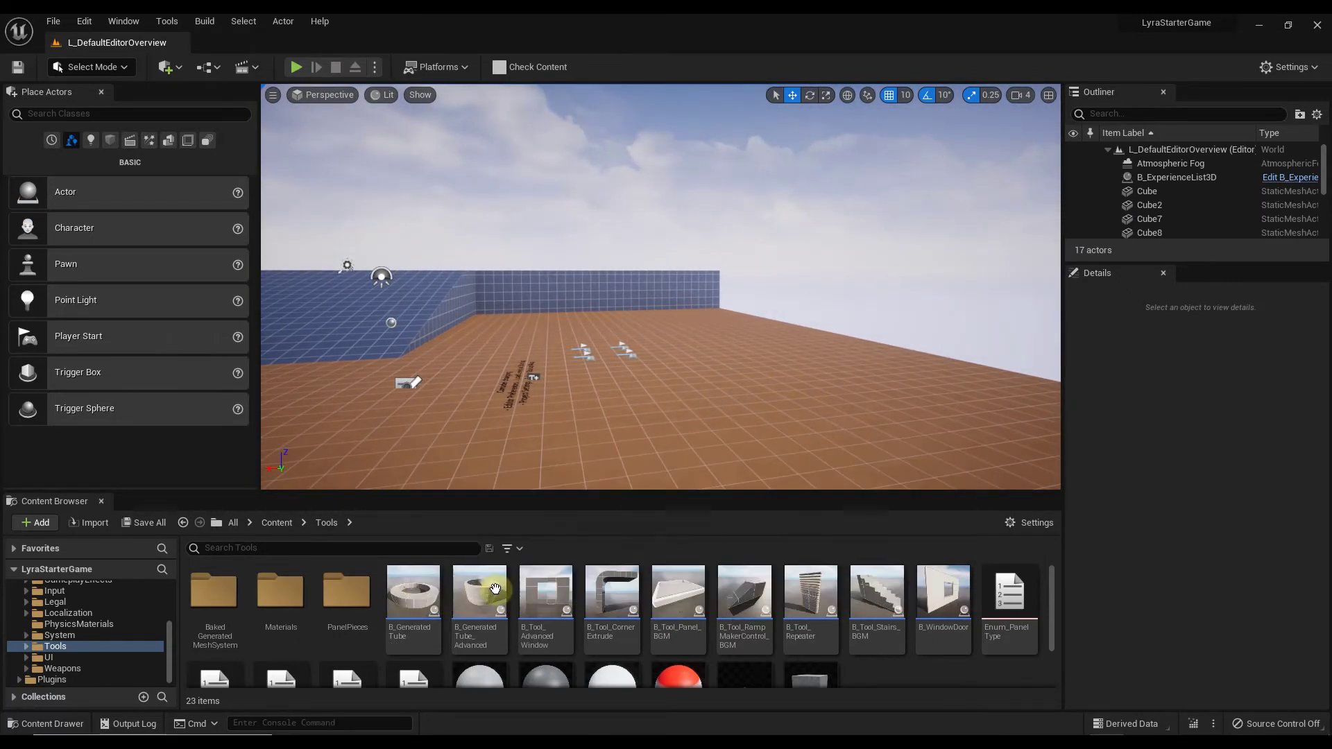
pyautogui.moveTo(546, 593); pyautogui.dragTo(726, 415)
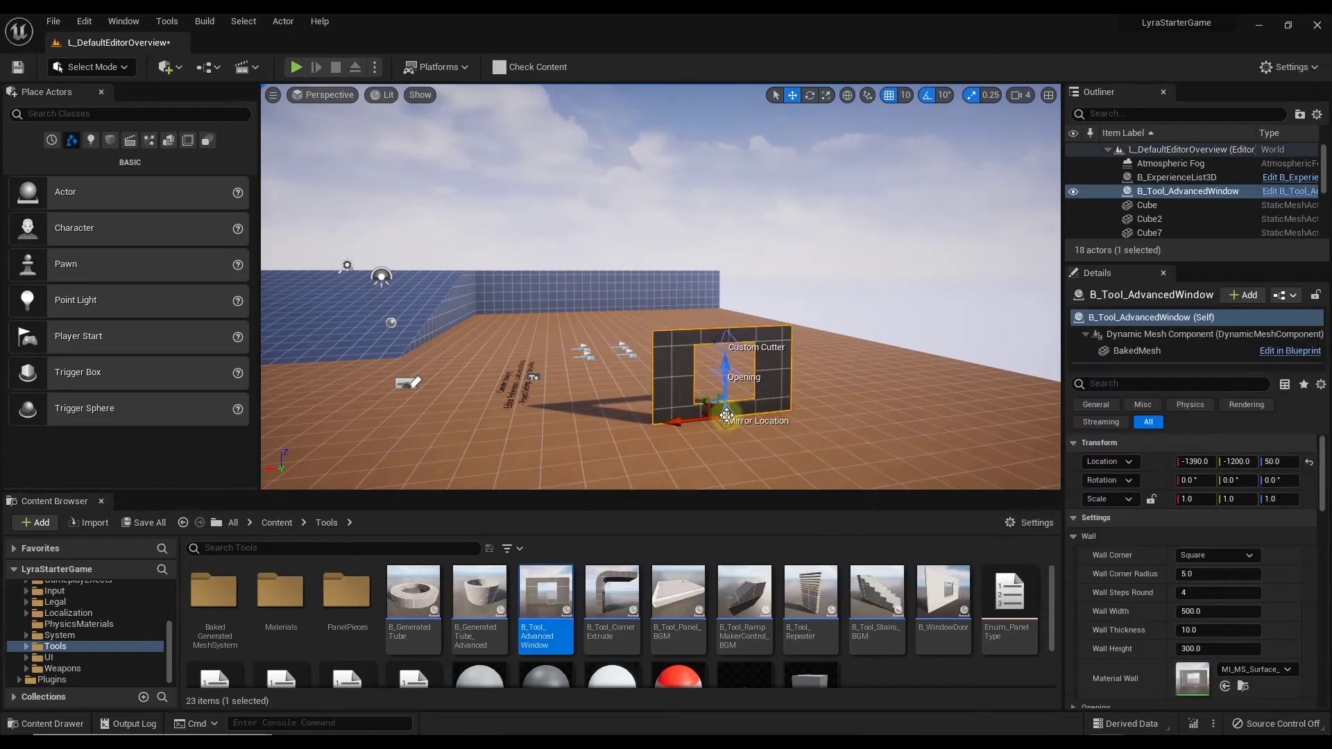
pyautogui.scroll(-2, 1248, 582)
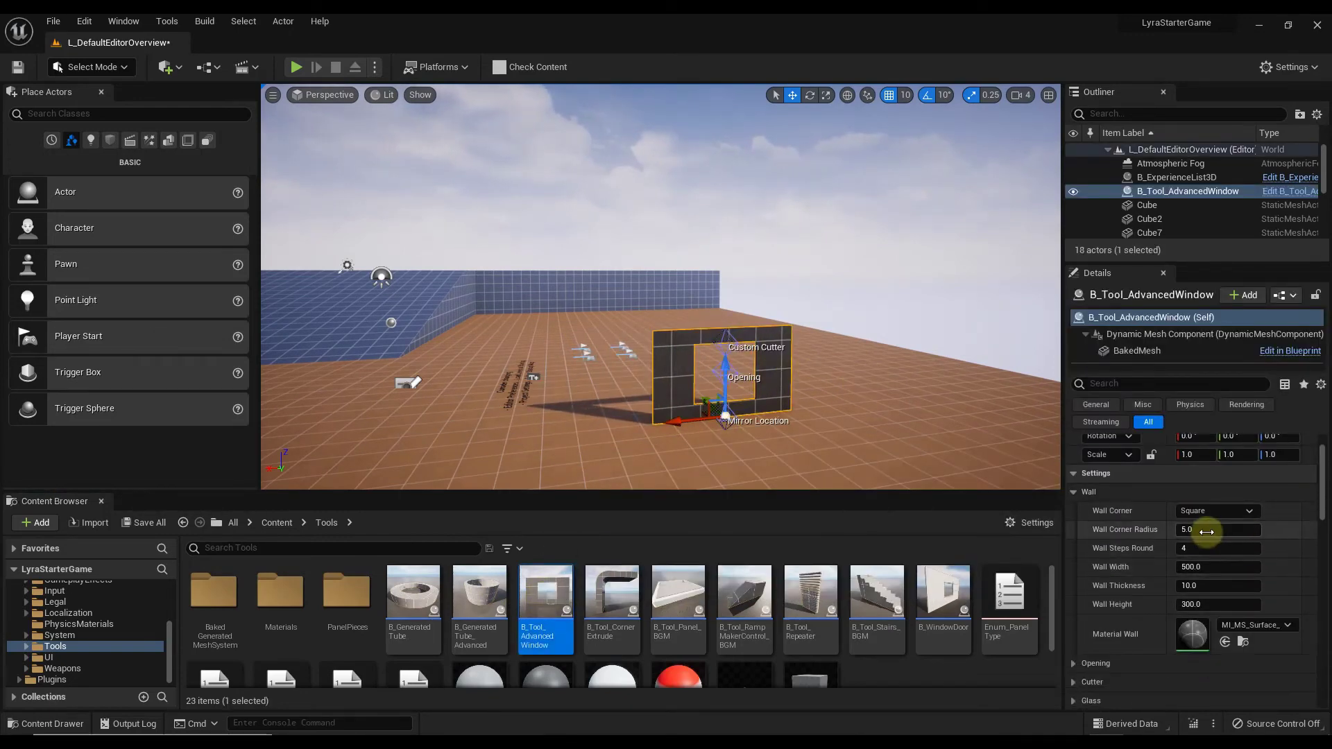
pyautogui.press('w')
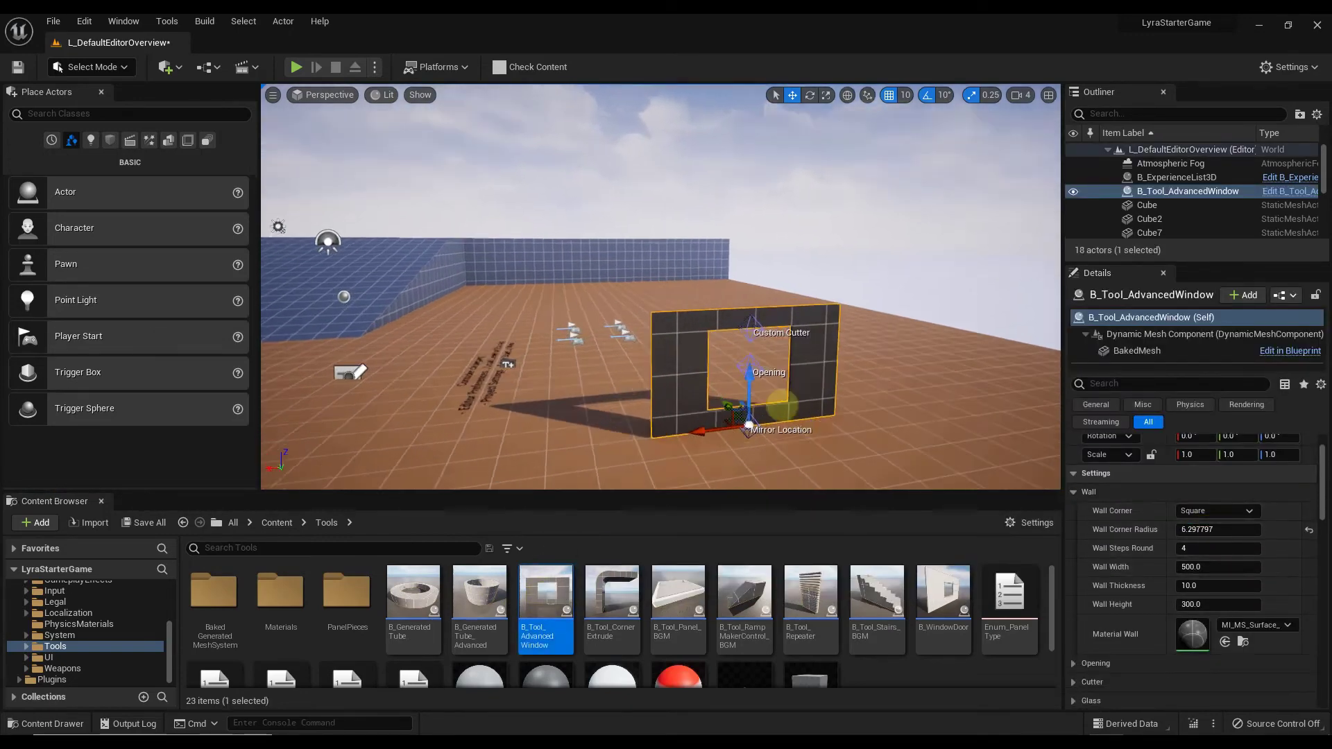
pyautogui.moveTo(767, 408); pyautogui.dragTo(759, 373)
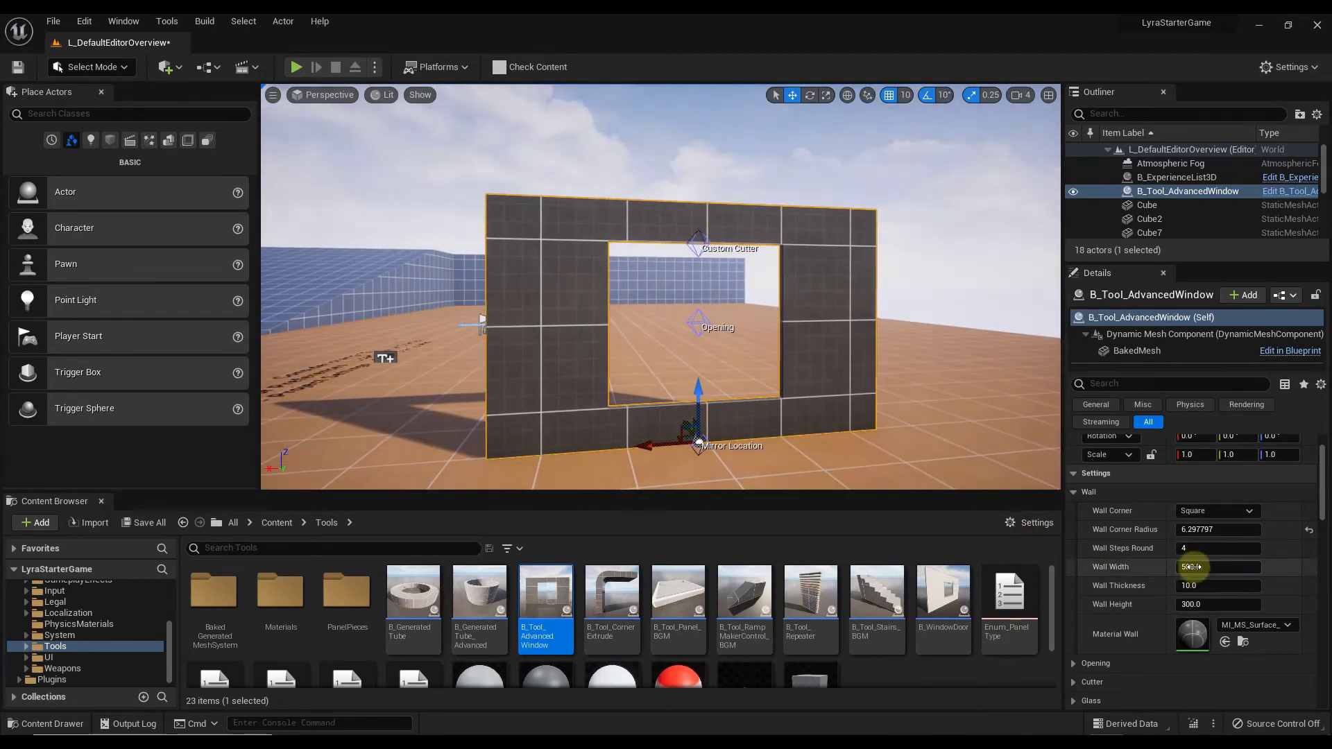
# - Enlarge the window wall to a Wall Width of about 793, Wall Thickness of about 20.6 and Wall Height of about 474
pyautogui.moveTo(1191, 567); pyautogui.dragTo(1194, 604)
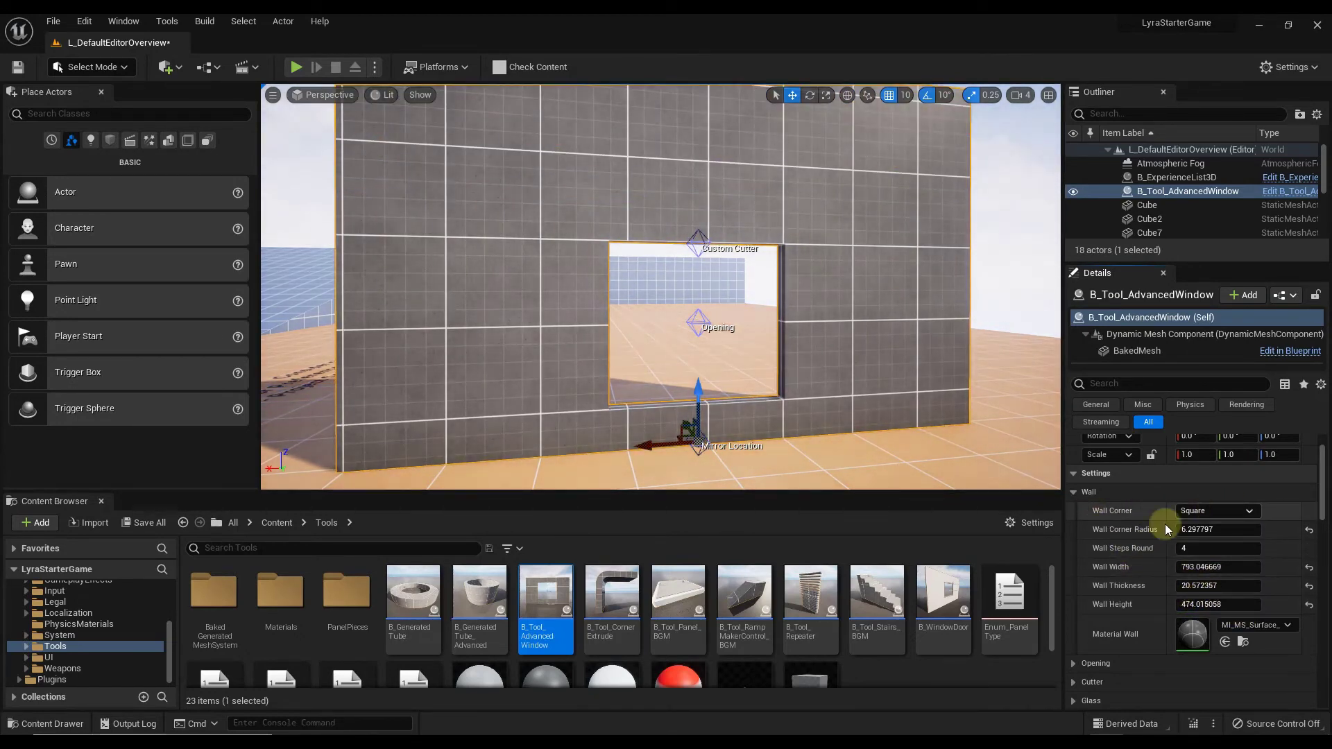
pyautogui.scroll(-6, 734, 381)
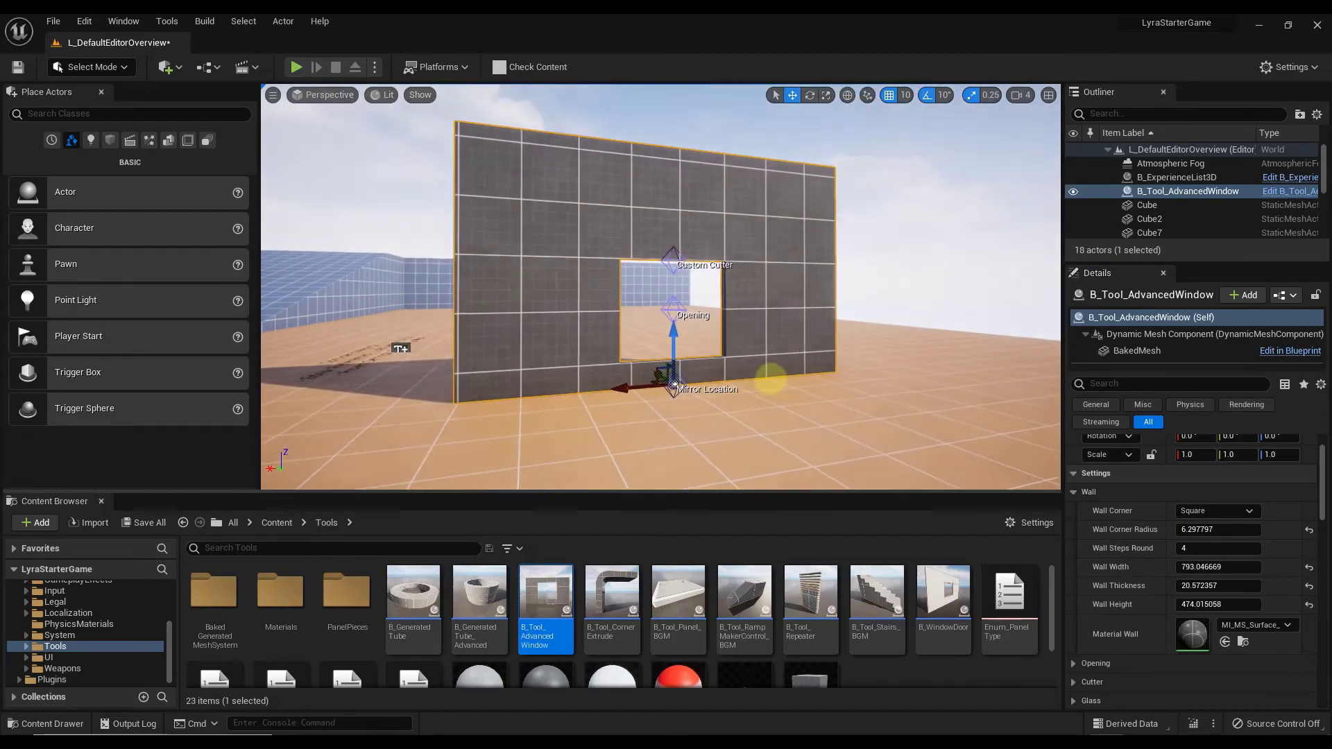
pyautogui.scroll(-5, 801, 363)
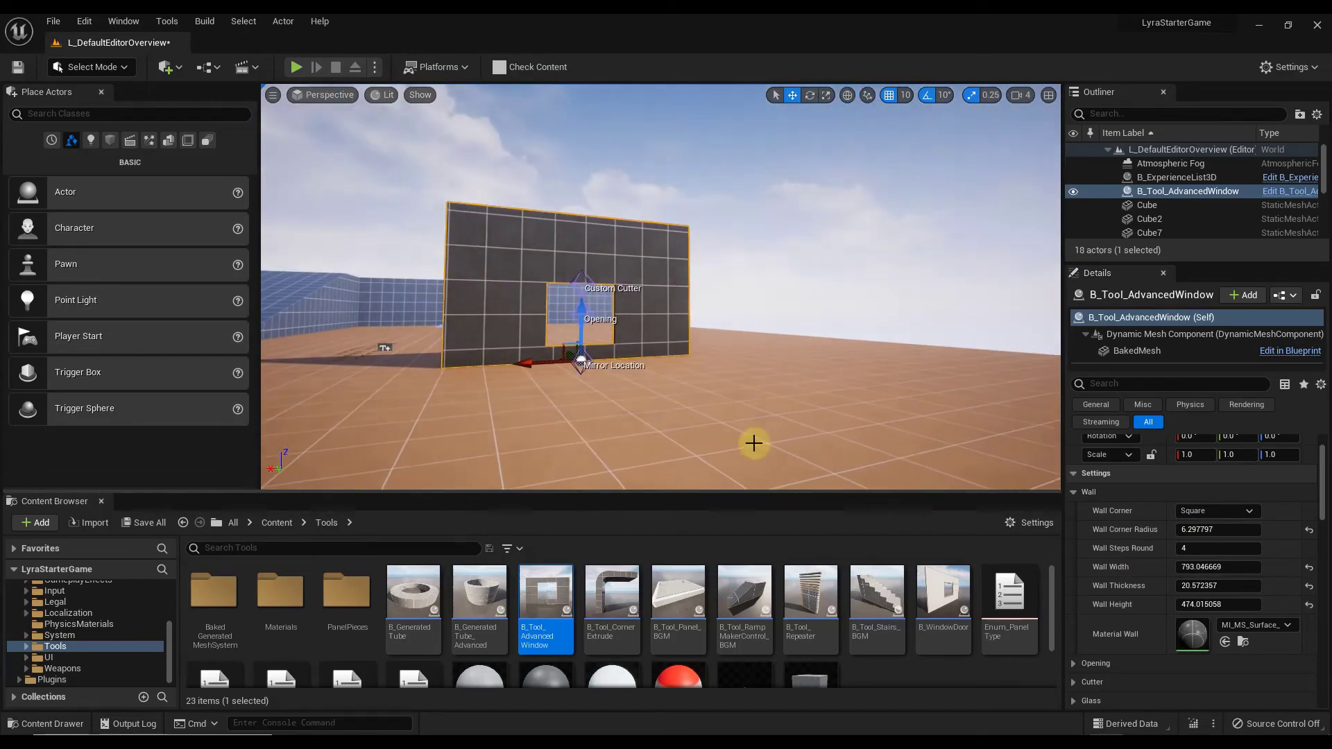